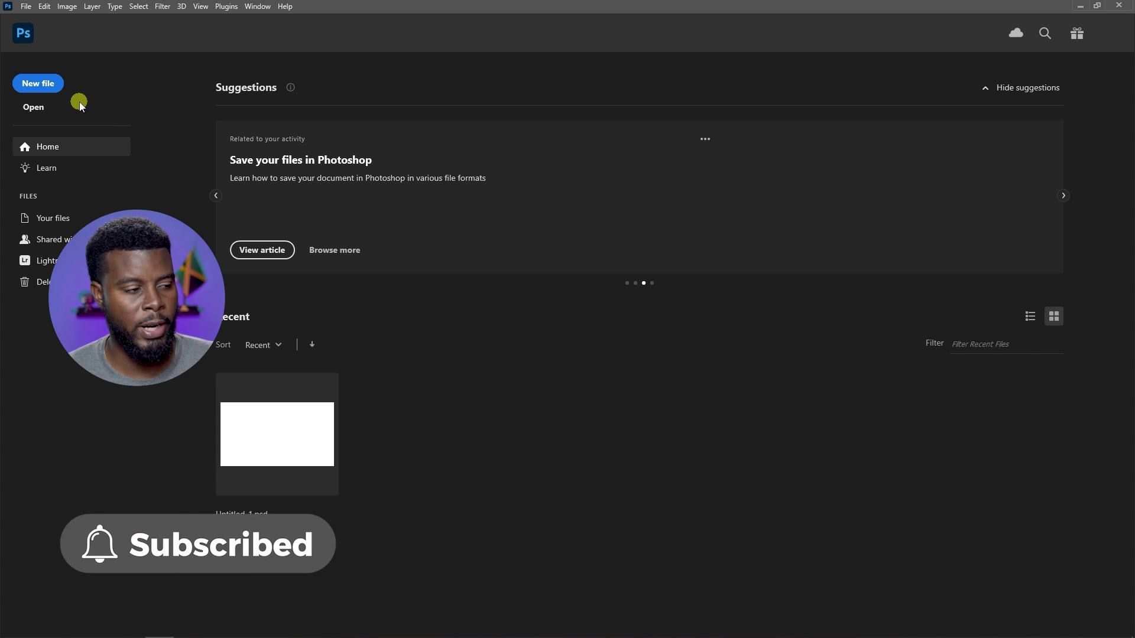
Create a new document 2560 pixels wide and 1440 pixels high at 300 pixels/inch with a white background
{"action": "left_click", "coordinate": [47, 85]}
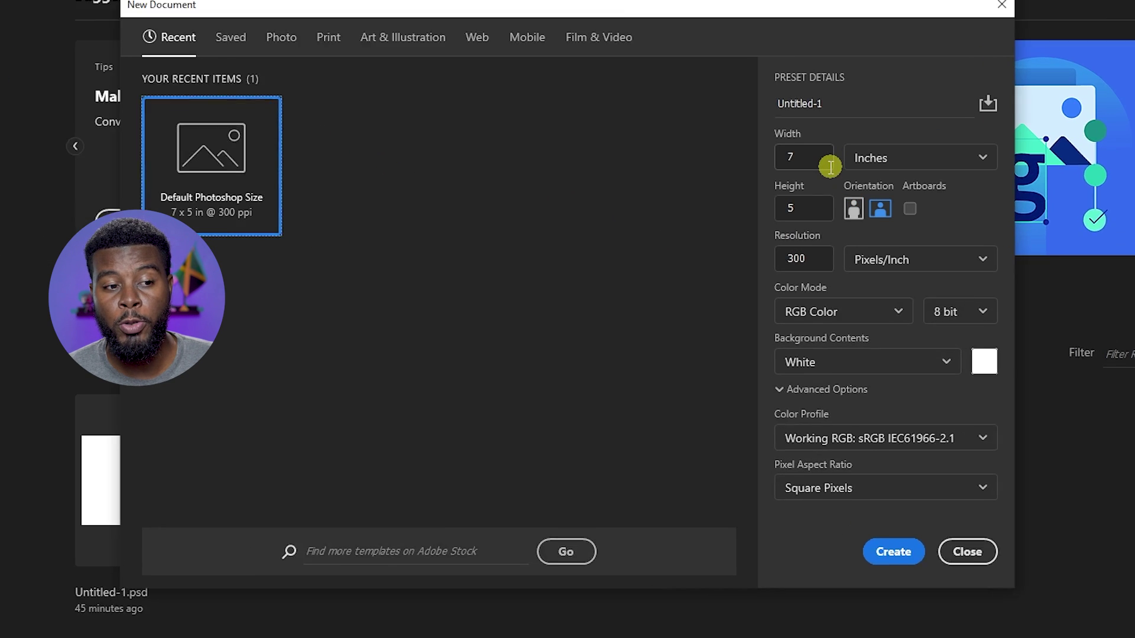
{"action": "left_click", "coordinate": [817, 156]}
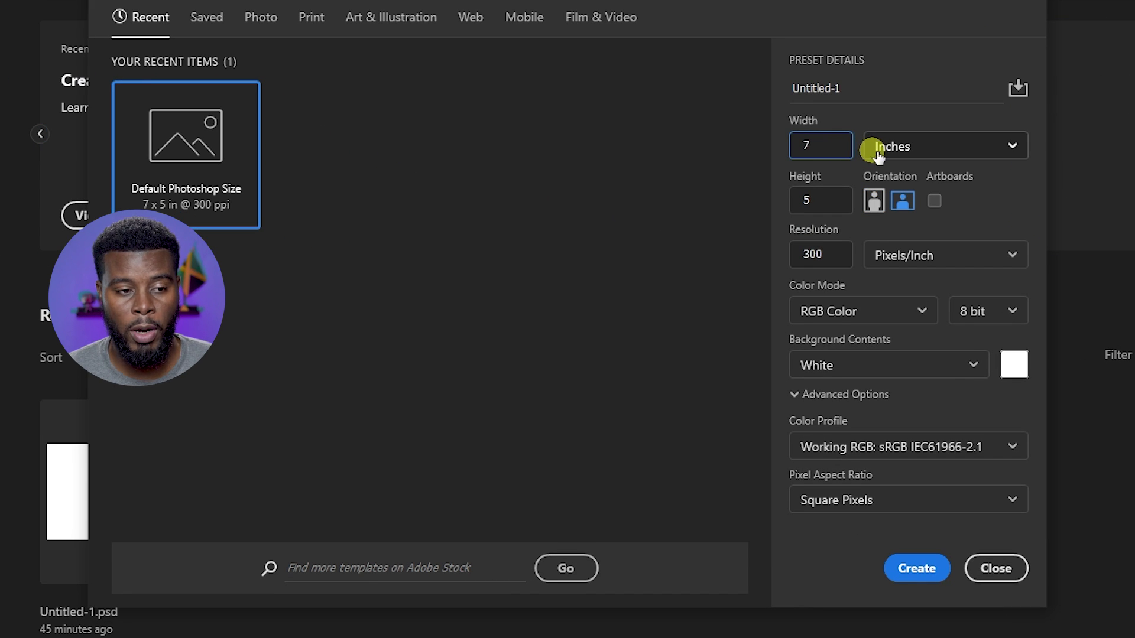
{"action": "left_click", "coordinate": [901, 149]}
{"action": "left_click", "coordinate": [945, 179]}
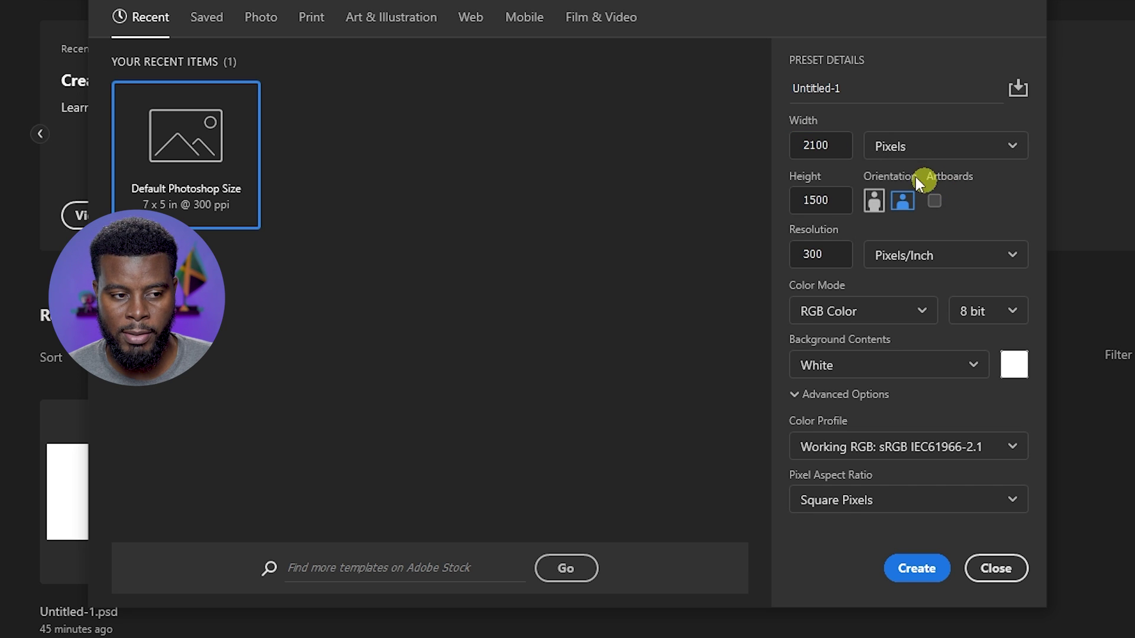
{"action": "left_click_drag", "start_coordinate": [828, 145], "coordinate": [791, 145]}
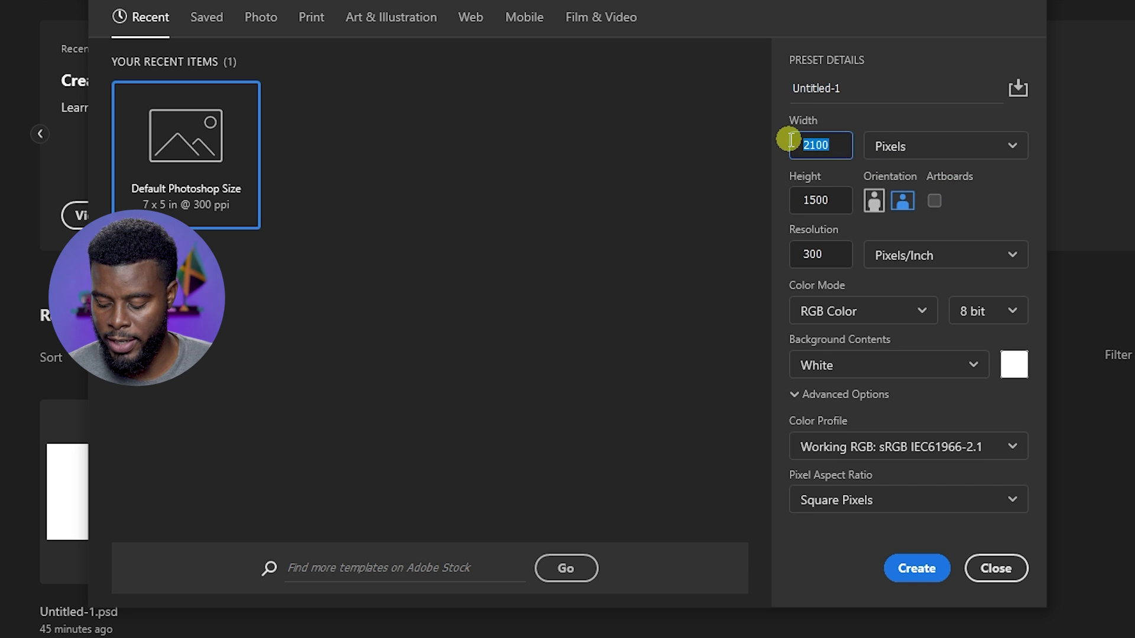
{"action": "type", "text": "1560"}
{"action": "left_click_drag", "start_coordinate": [809, 145], "coordinate": [791, 128]}
{"action": "type", "text": "2"}
{"action": "key", "text": "Tab"}
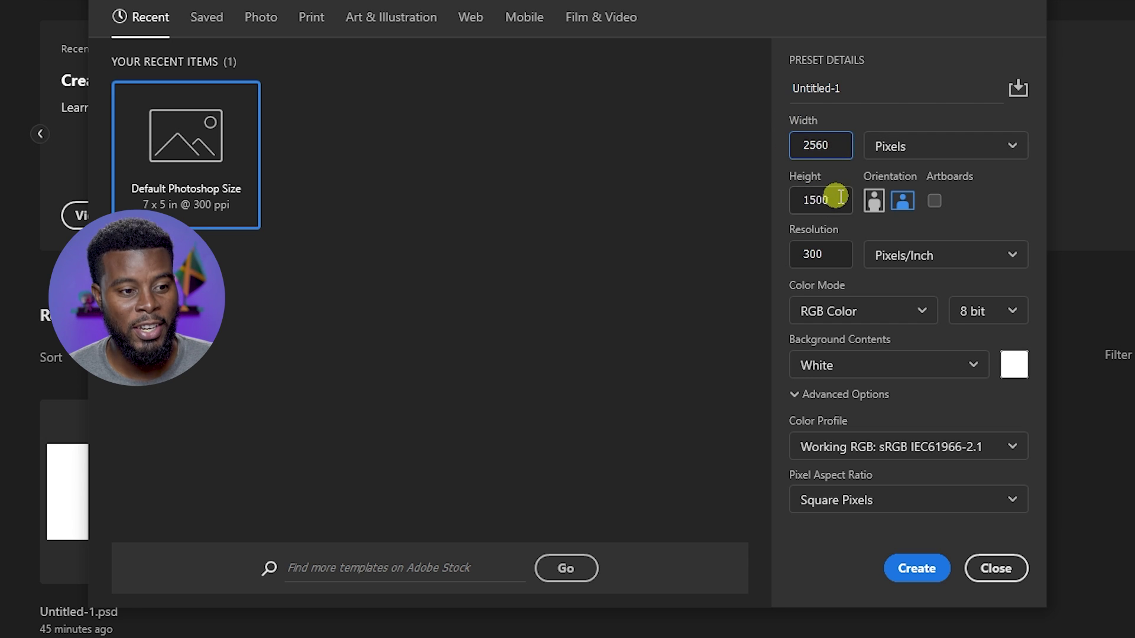
{"action": "type", "text": "1440"}
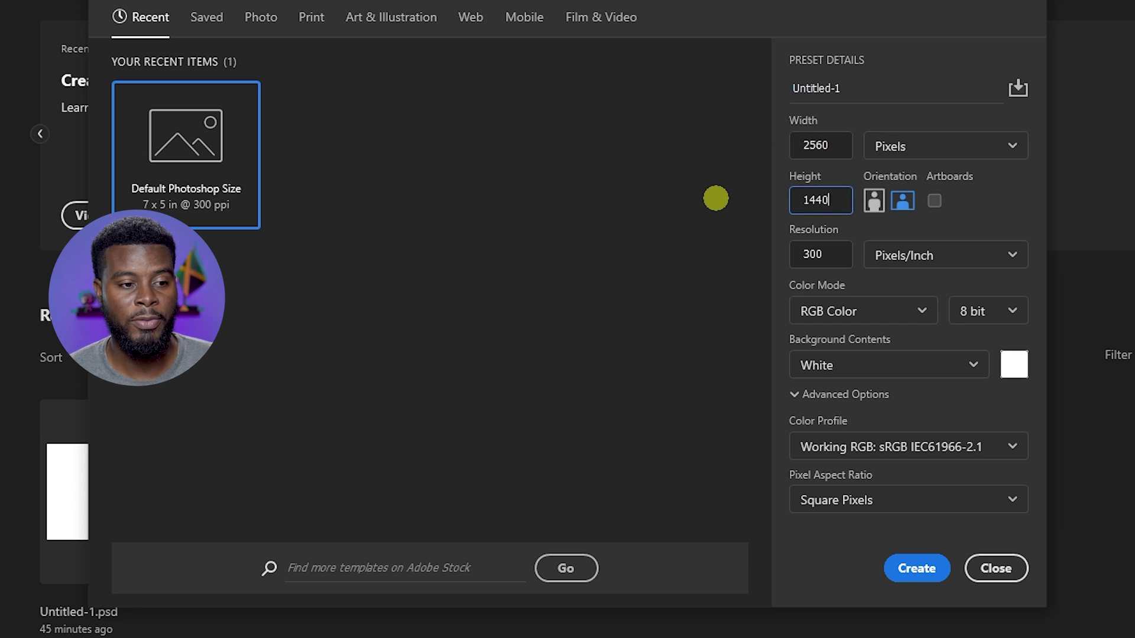
{"action": "double_click", "coordinate": [812, 253]}
{"action": "left_click", "coordinate": [901, 572]}
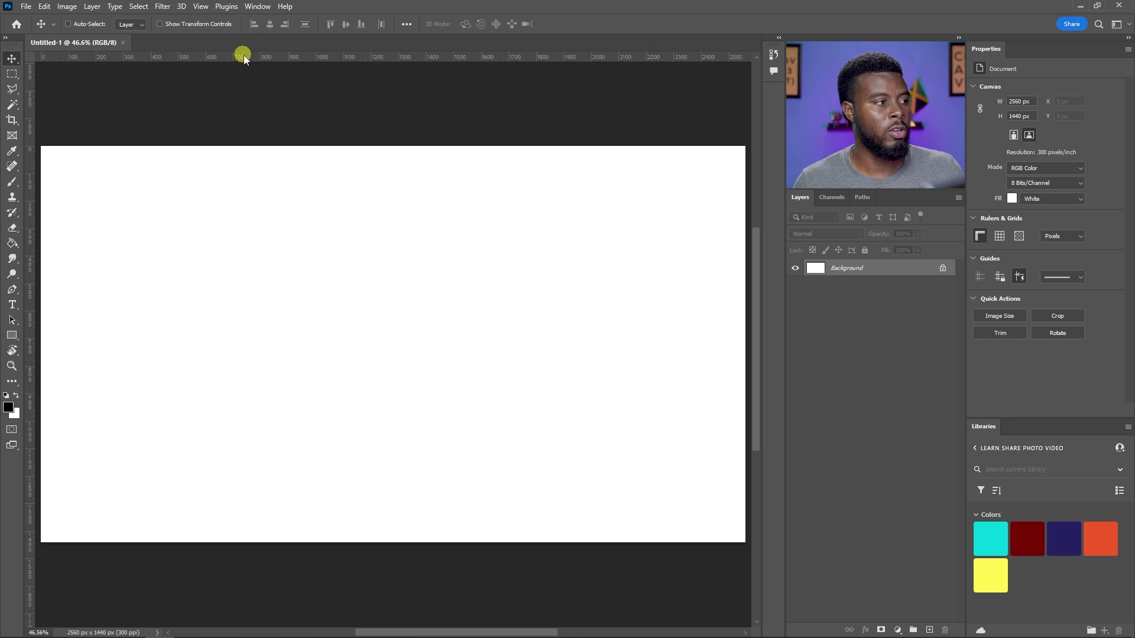
Place a horizontal guide at 520 px and a second horizontal guide the same distance above the canvas's bottom edge
{"action": "left_click_drag", "start_coordinate": [296, 59], "coordinate": [310, 247]}
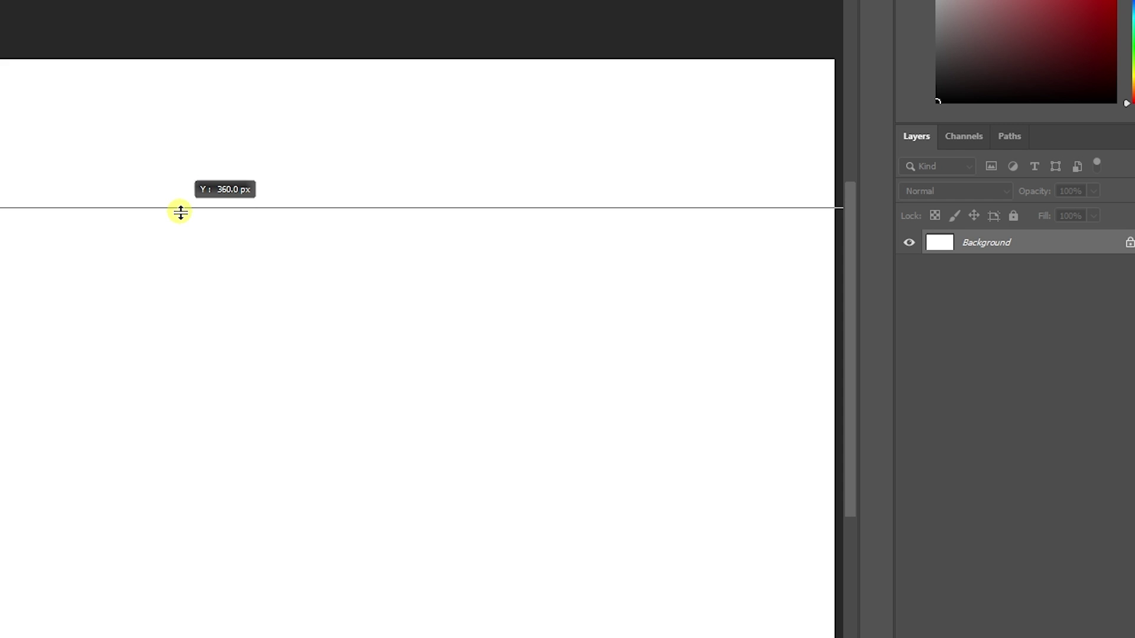
{"action": "left_click_drag", "start_coordinate": [180, 212], "coordinate": [182, 261]}
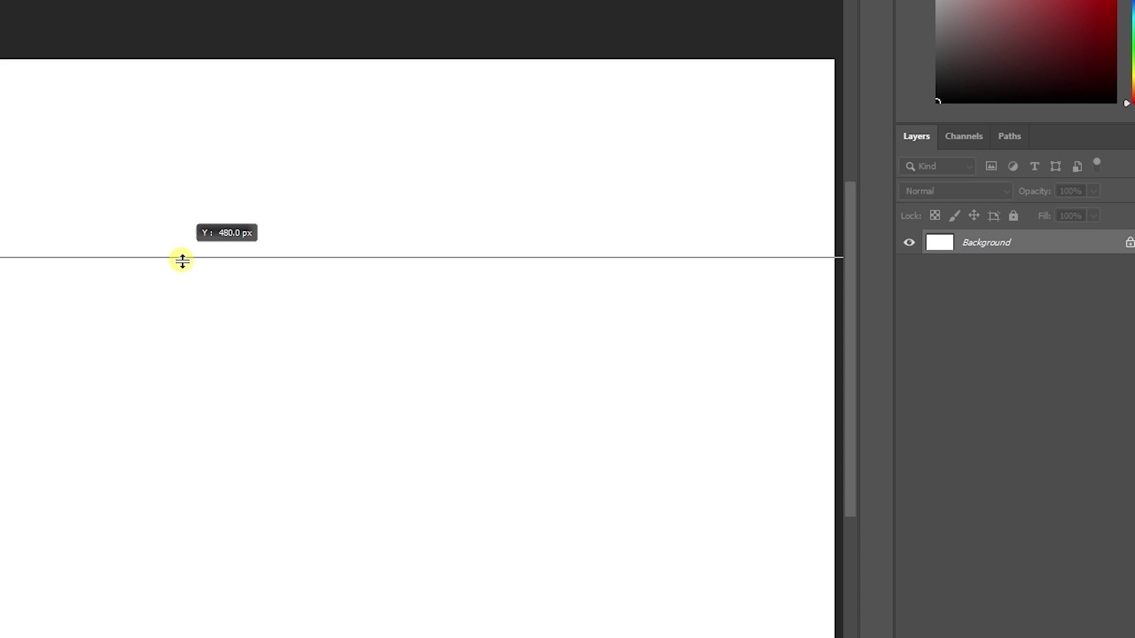
{"action": "left_click_drag", "start_coordinate": [182, 262], "coordinate": [174, 273]}
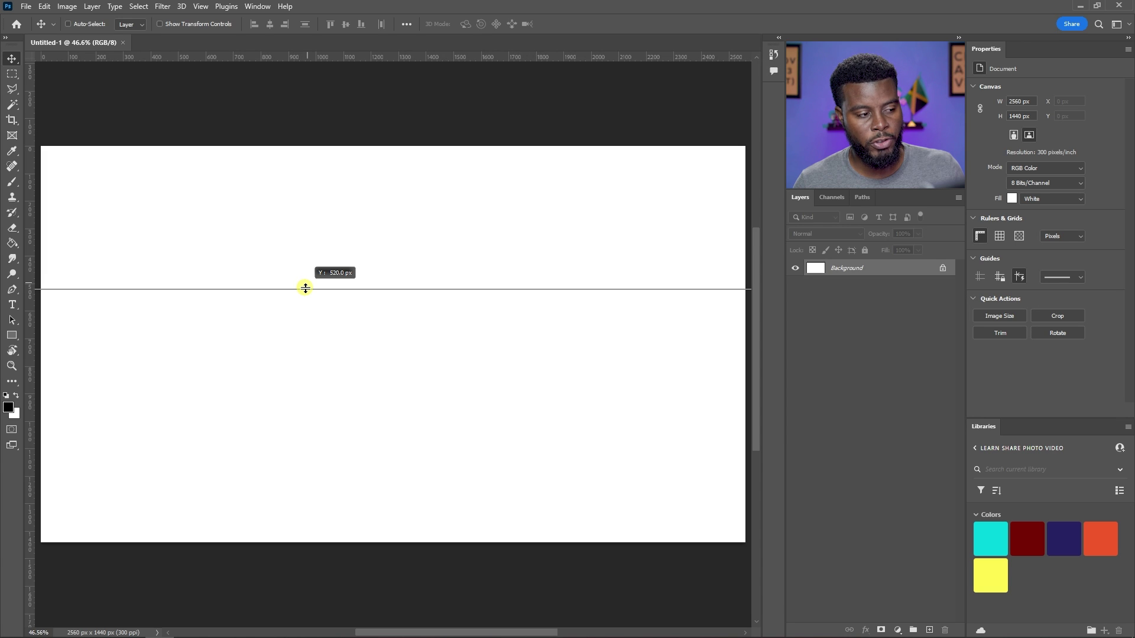
{"action": "left_click_drag", "start_coordinate": [305, 288], "coordinate": [305, 288]}
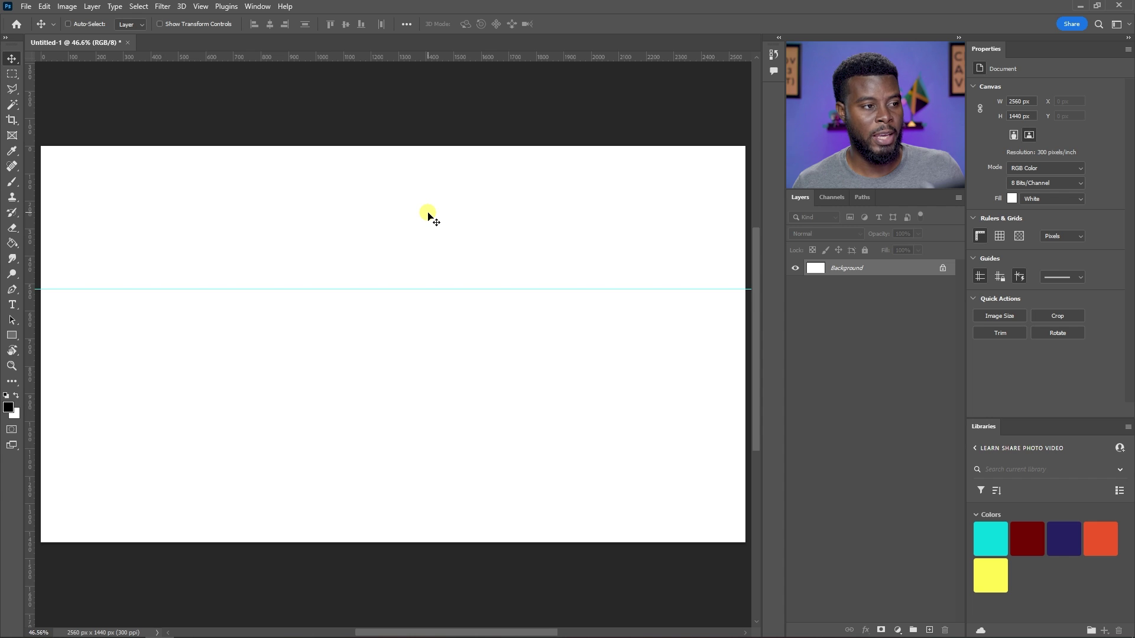
{"action": "left_click_drag", "start_coordinate": [469, 56], "coordinate": [469, 398]}
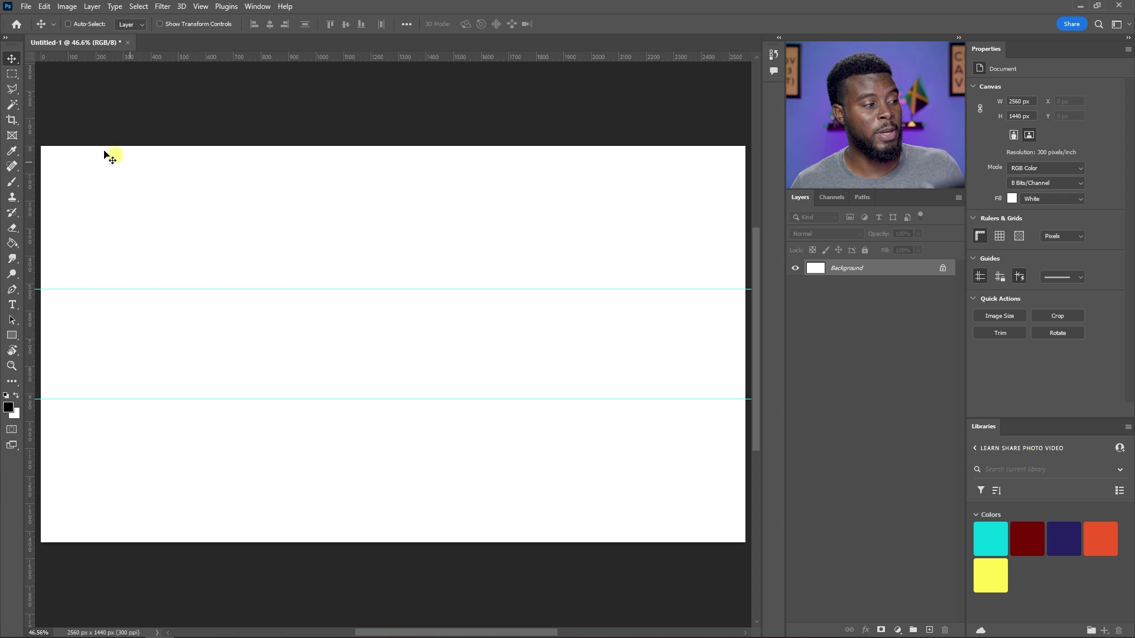
Place three vertical guides: one about a fifth of the width in from each side edge and one through the canvas centre
{"action": "left_click_drag", "start_coordinate": [30, 115], "coordinate": [184, 170]}
{"action": "left_click_drag", "start_coordinate": [29, 133], "coordinate": [602, 183]}
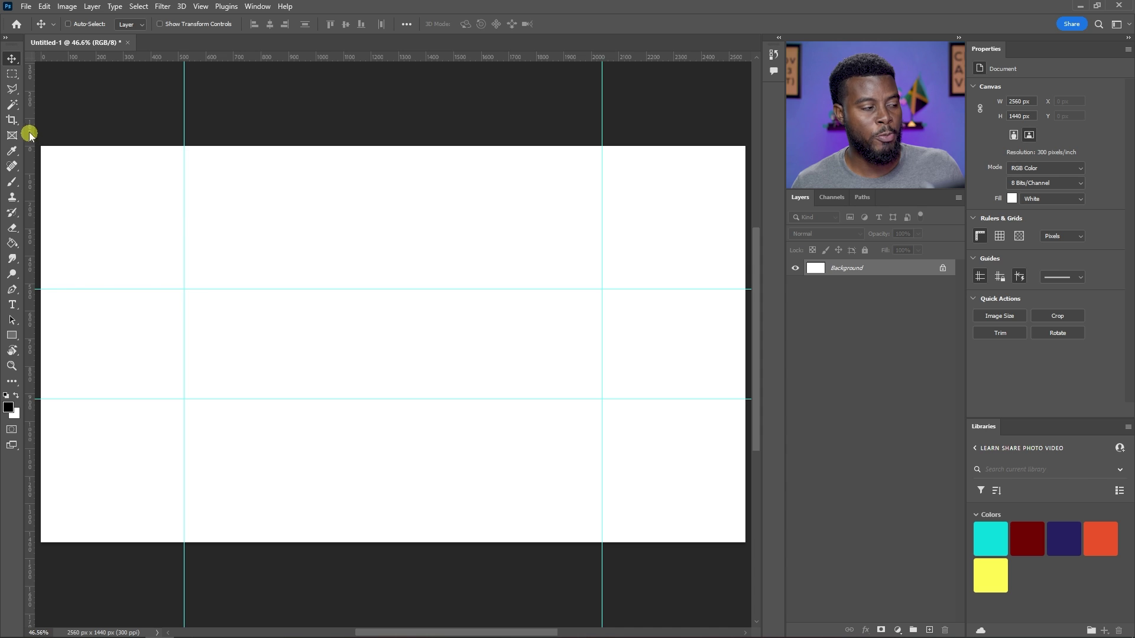
{"action": "left_click_drag", "start_coordinate": [27, 131], "coordinate": [393, 157]}
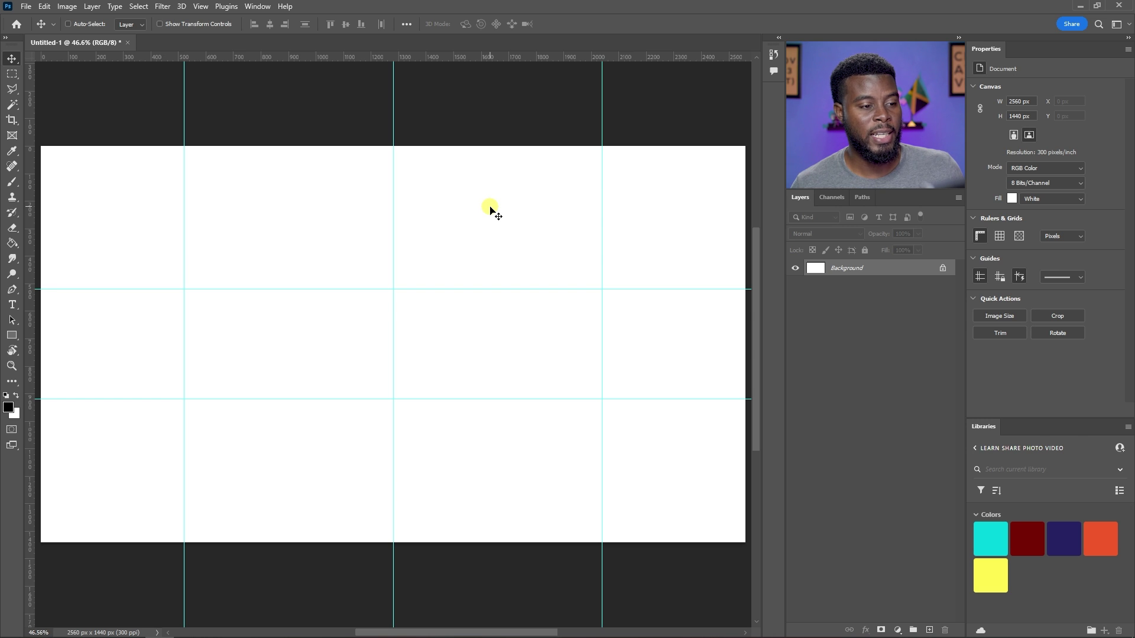
Save the document in Photoshop format as "LSPV YouTube Banner" in the LSPV folder
{"action": "key", "text": "ctrl+s"}
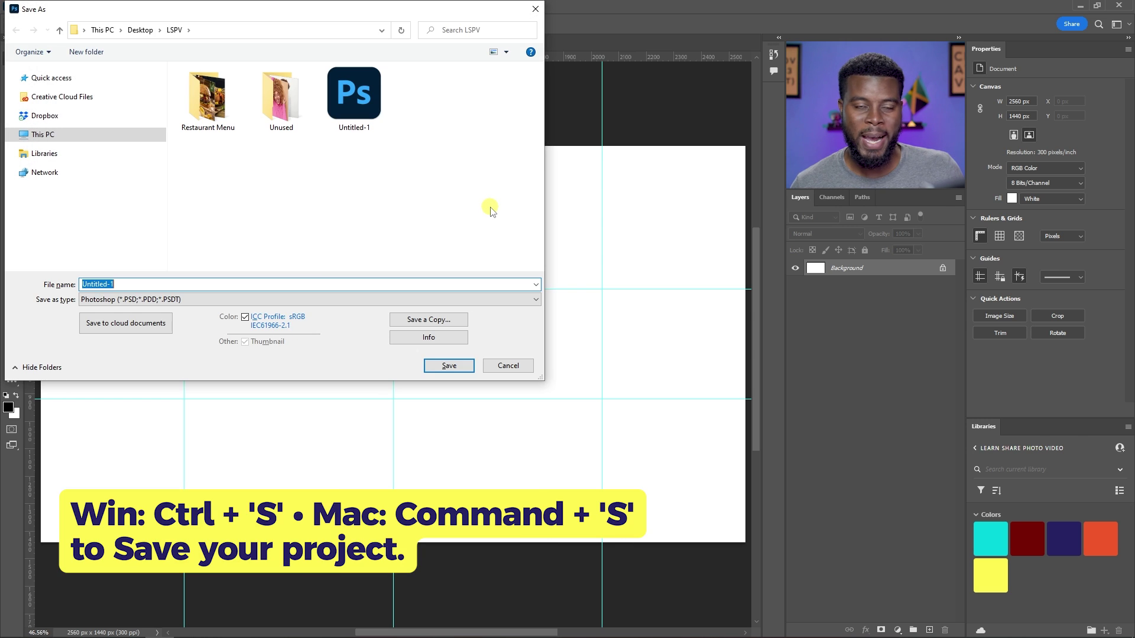
{"action": "type", "text": "LSP"}
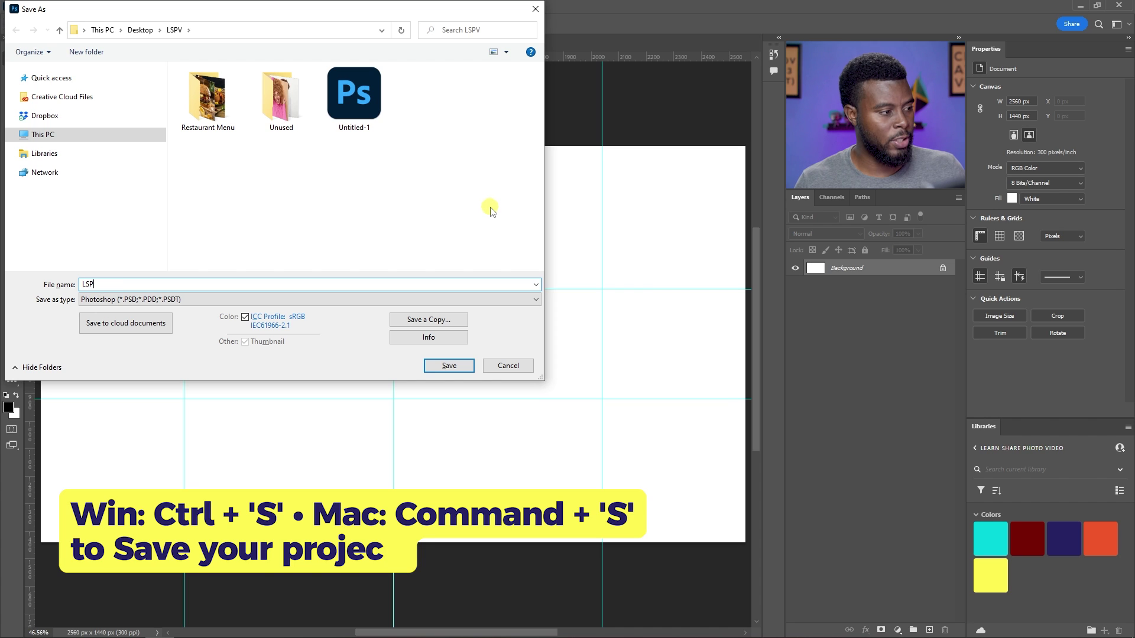
{"action": "type", "text": "V YouTube Banner"}
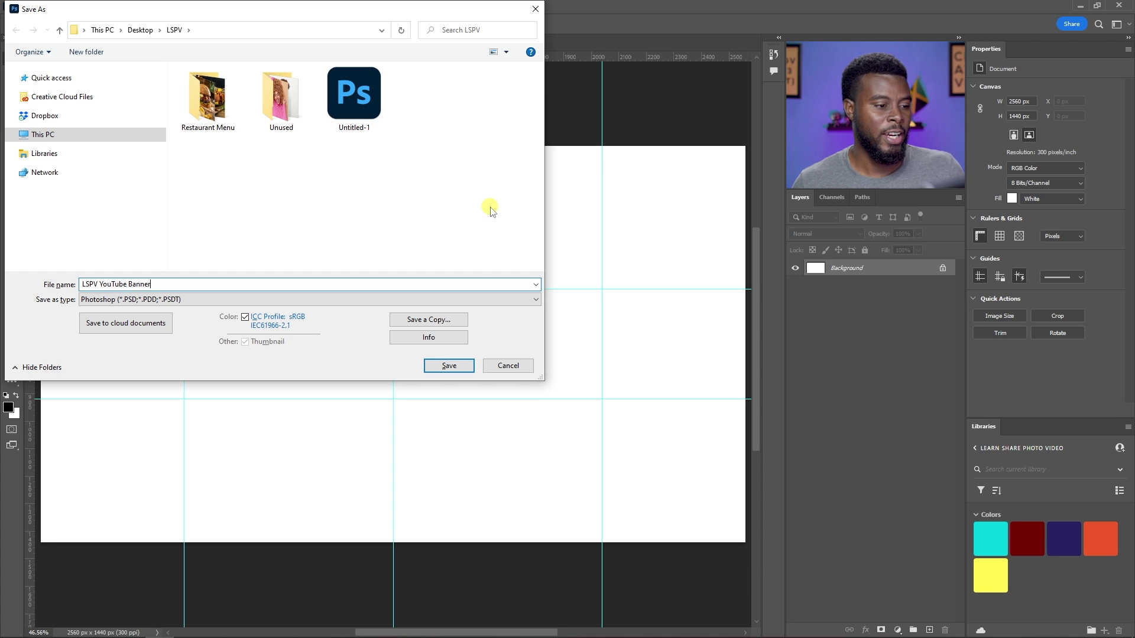
{"action": "left_click", "coordinate": [450, 369]}
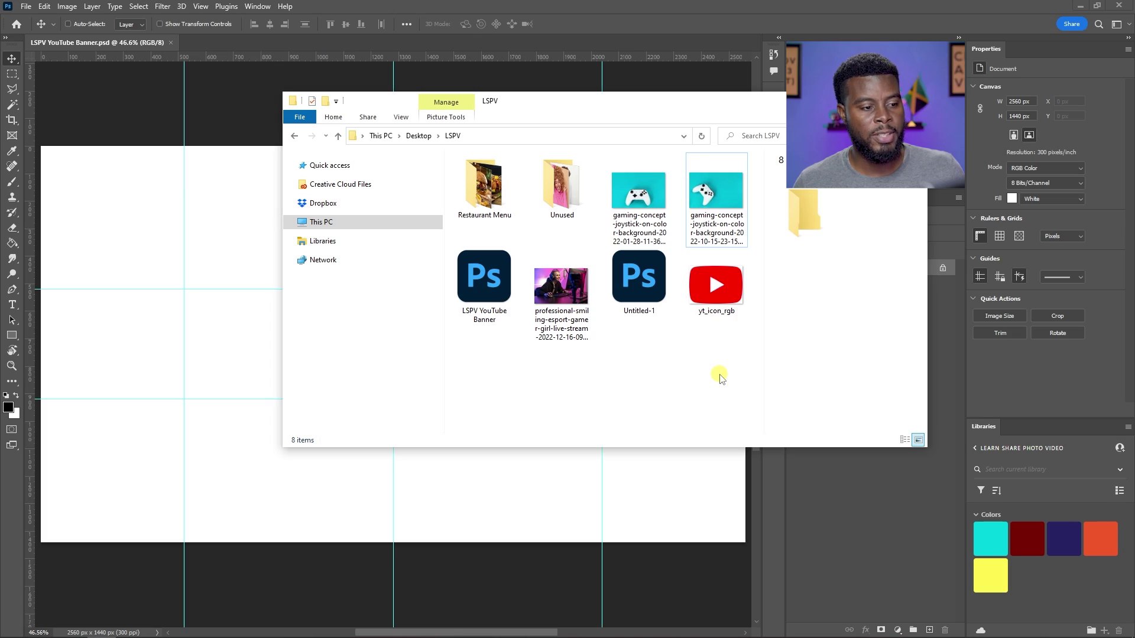
Place the professional-smiling-esport-gamer-girl image from the LSPV folder on the canvas as an embedded smart object
{"action": "left_click_drag", "start_coordinate": [556, 283], "coordinate": [246, 435]}
{"action": "key", "text": "Return"}
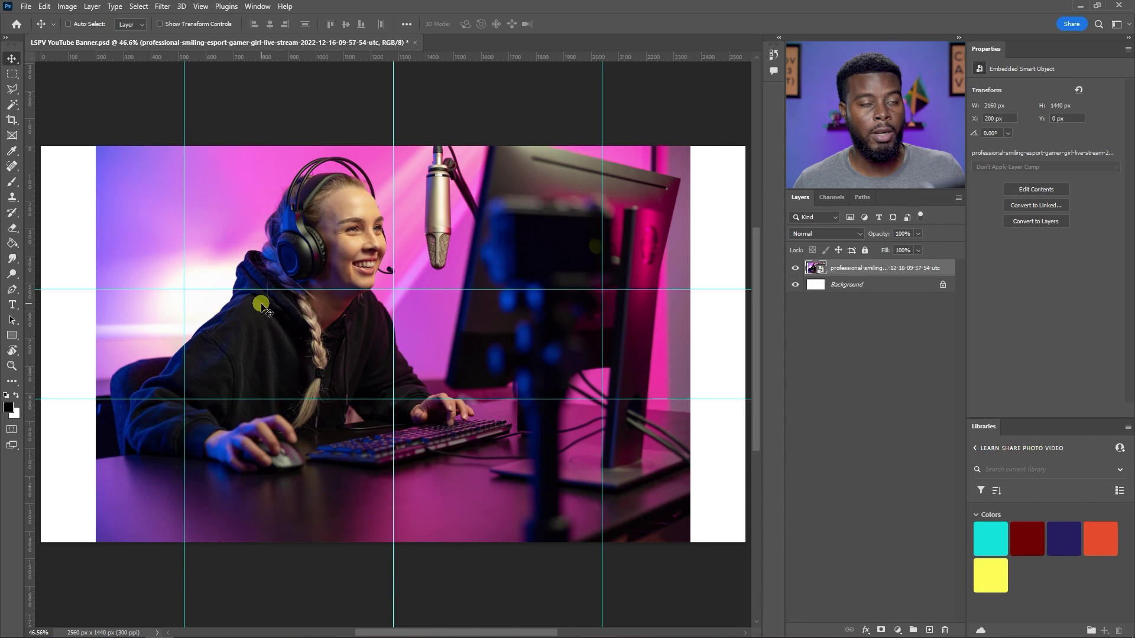
{"action": "left_click", "coordinate": [26, 6]}
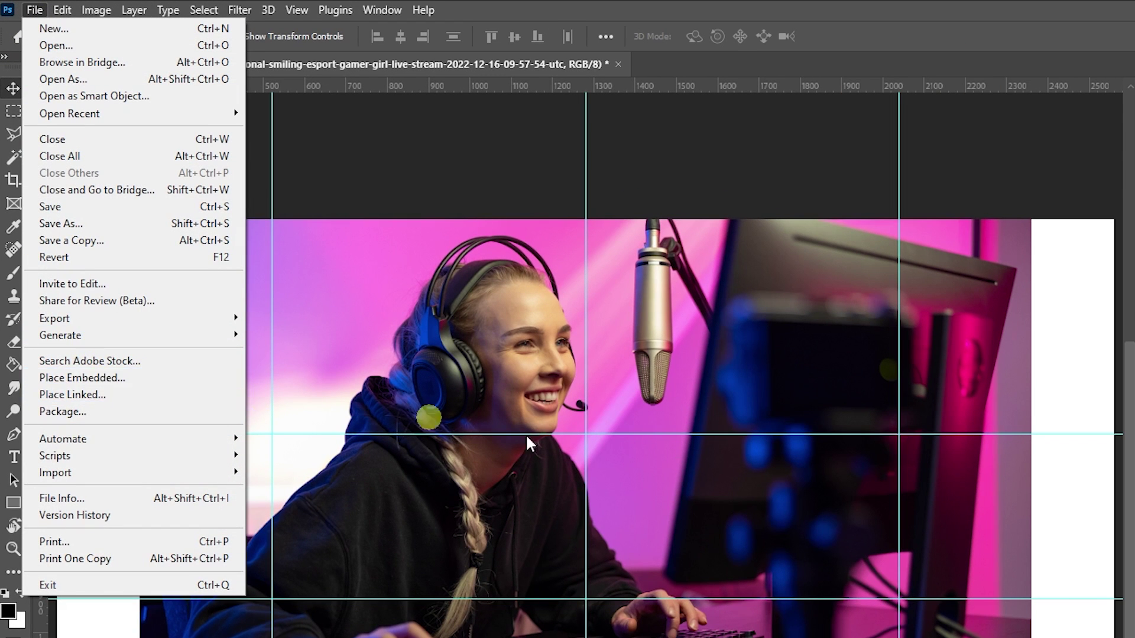
{"action": "left_click", "coordinate": [745, 493]}
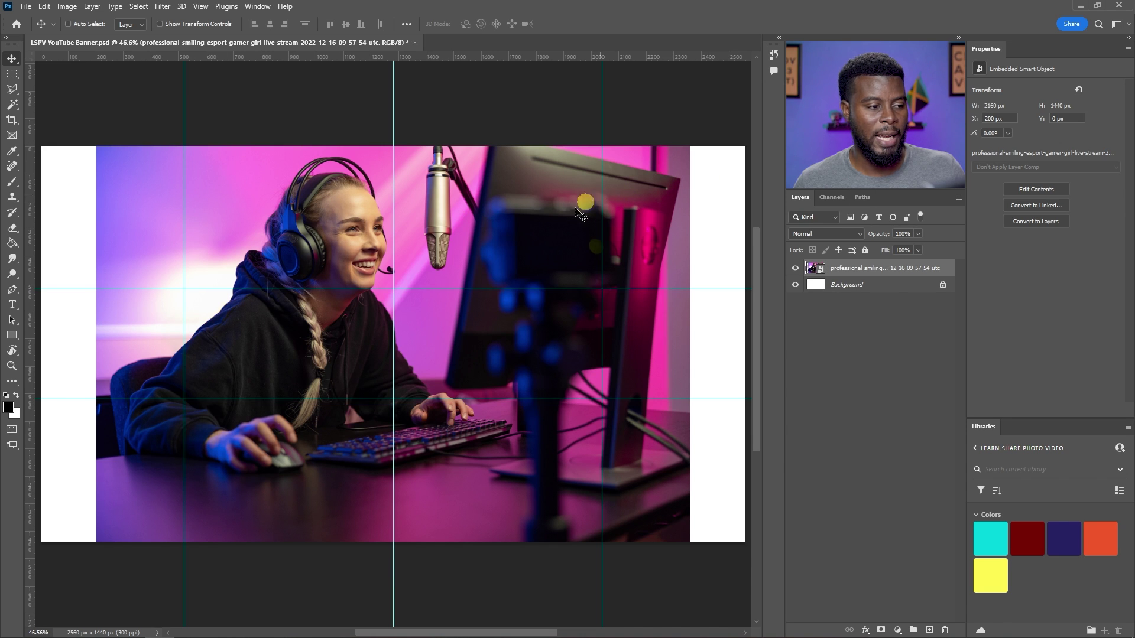
Scale the gamer photo down to about 1198 × 799 px, move it to the middle of the canvas, and save
{"action": "key", "text": "ctrl+t"}
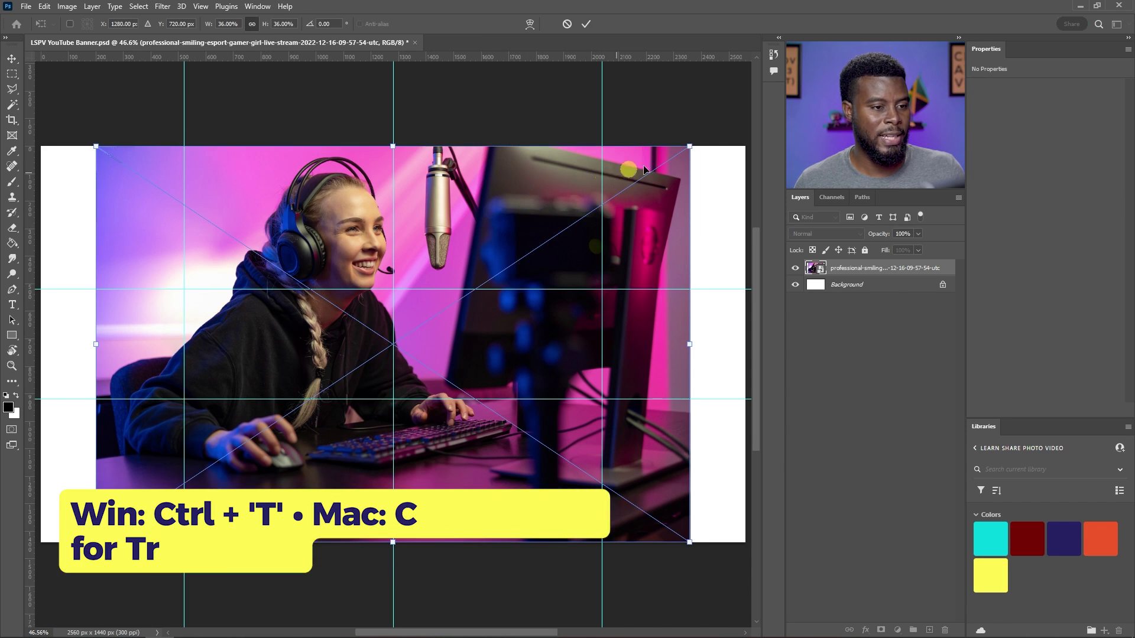
{"action": "left_click_drag", "start_coordinate": [691, 147], "coordinate": [400, 284]}
{"action": "left_click_drag", "start_coordinate": [322, 364], "coordinate": [471, 316]}
{"action": "key", "text": "Return"}
{"action": "key", "text": "ctrl+s"}
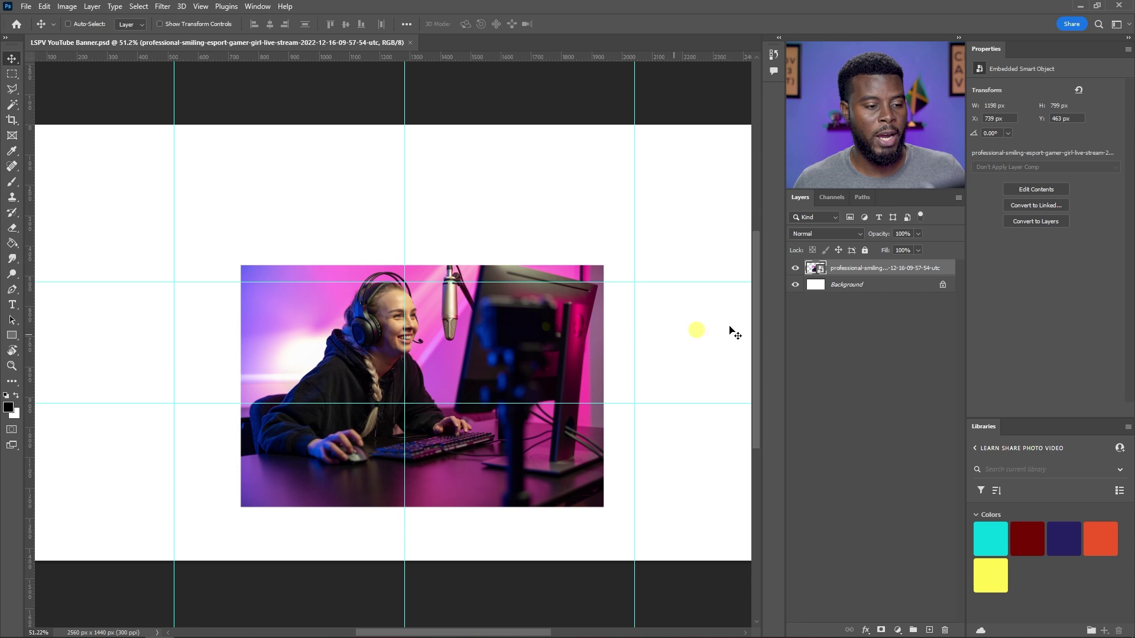
Scale the gamer photo down to about 12.5% and position it over the central guides
{"action": "scroll", "coordinate": [564, 319], "scroll_direction": "down", "scroll_amount": 1}
{"action": "scroll", "coordinate": [565, 319], "scroll_direction": "down", "scroll_amount": 1}
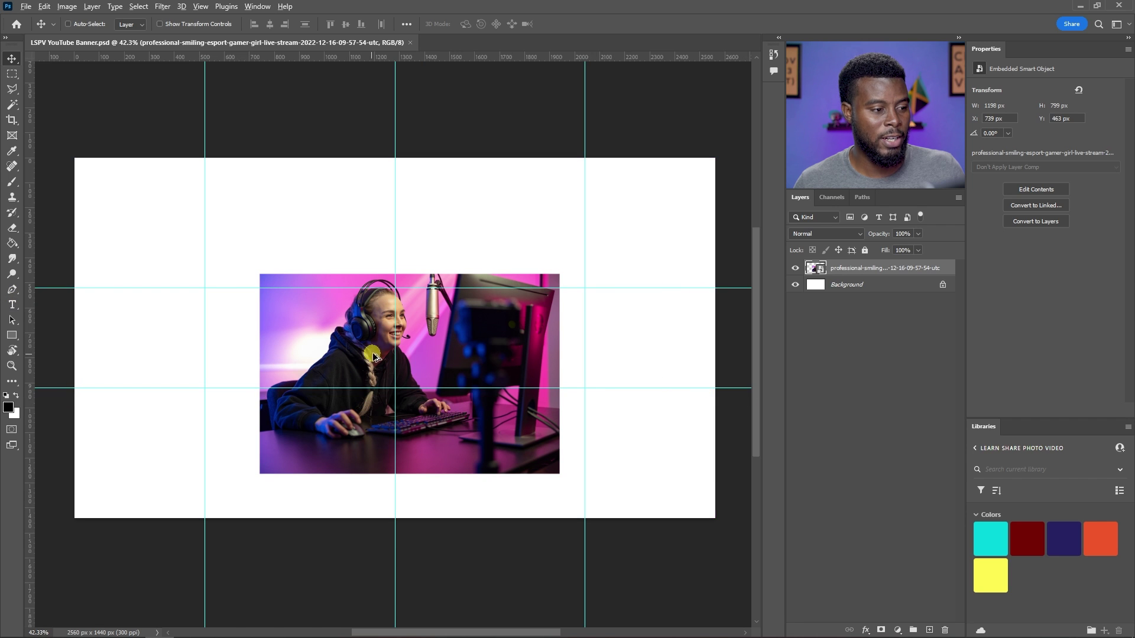
{"action": "scroll", "coordinate": [395, 332], "scroll_direction": "up", "scroll_amount": 6}
{"action": "scroll", "coordinate": [395, 332], "scroll_direction": "up", "scroll_amount": 1}
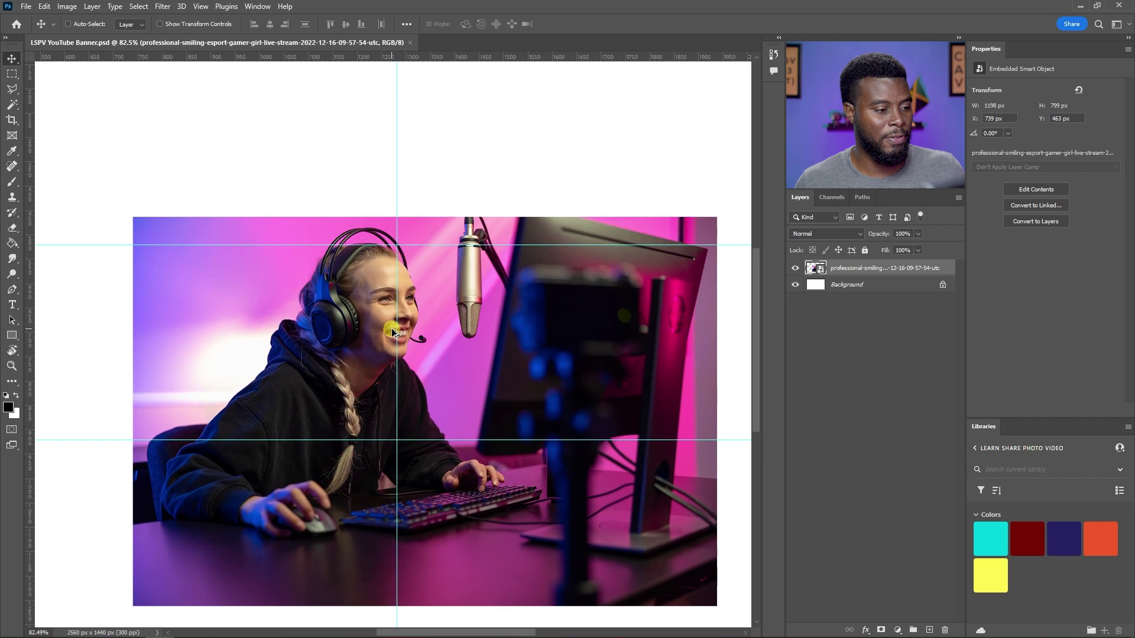
{"action": "key", "text": "ctrl+t"}
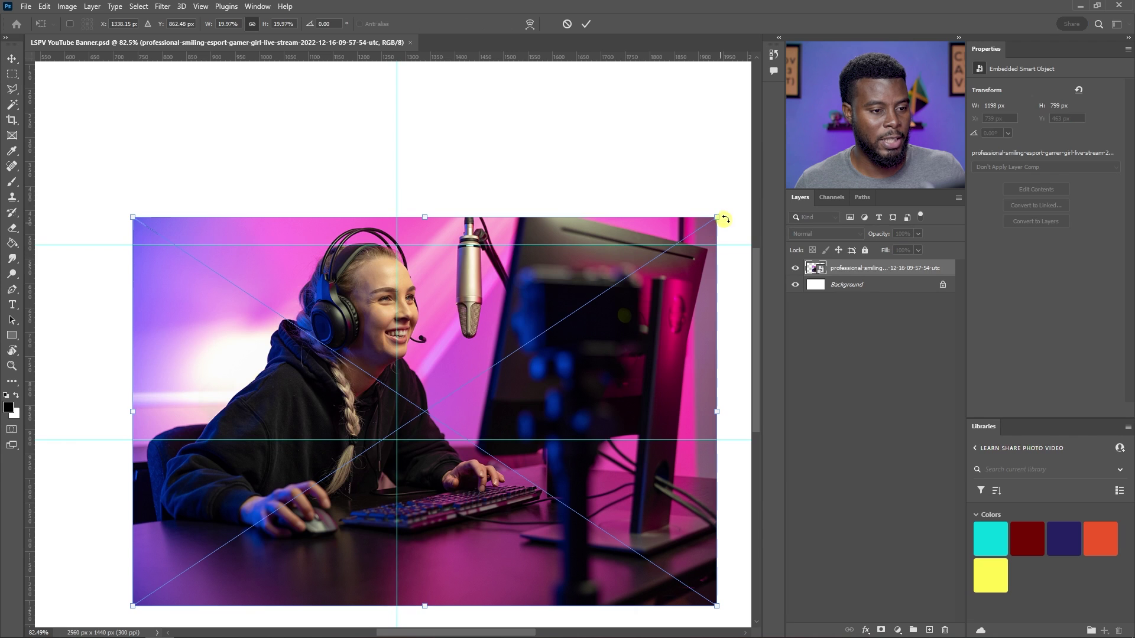
{"action": "left_click_drag", "start_coordinate": [722, 218], "coordinate": [630, 255]}
{"action": "left_click_drag", "start_coordinate": [450, 345], "coordinate": [448, 309]}
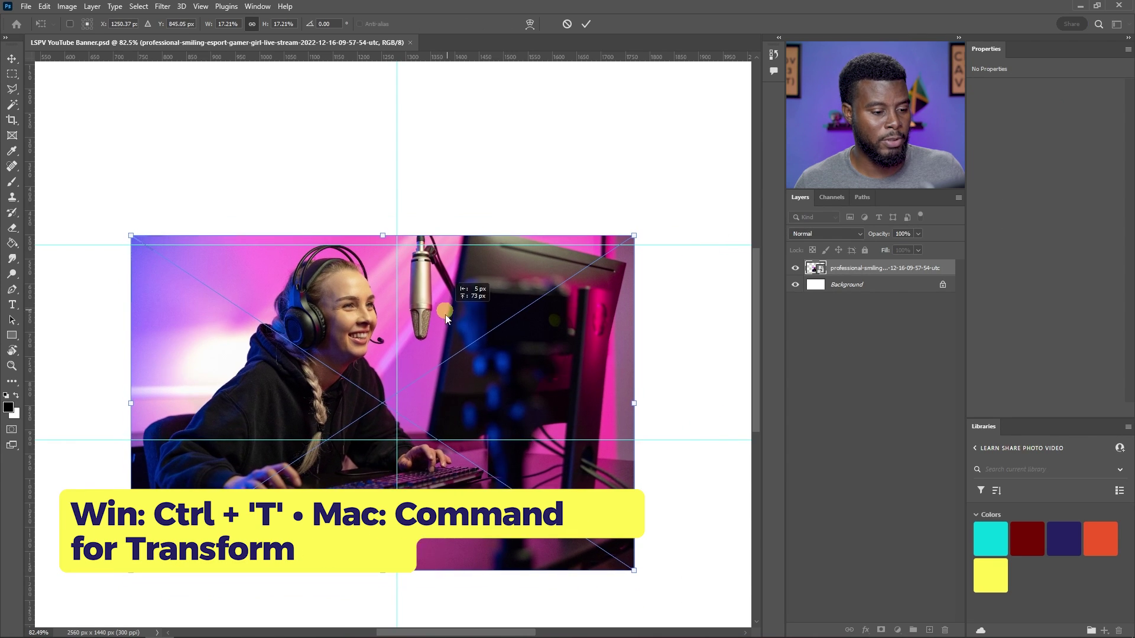
{"action": "left_click_drag", "start_coordinate": [638, 580], "coordinate": [490, 480]}
{"action": "left_click_drag", "start_coordinate": [327, 270], "coordinate": [384, 266]}
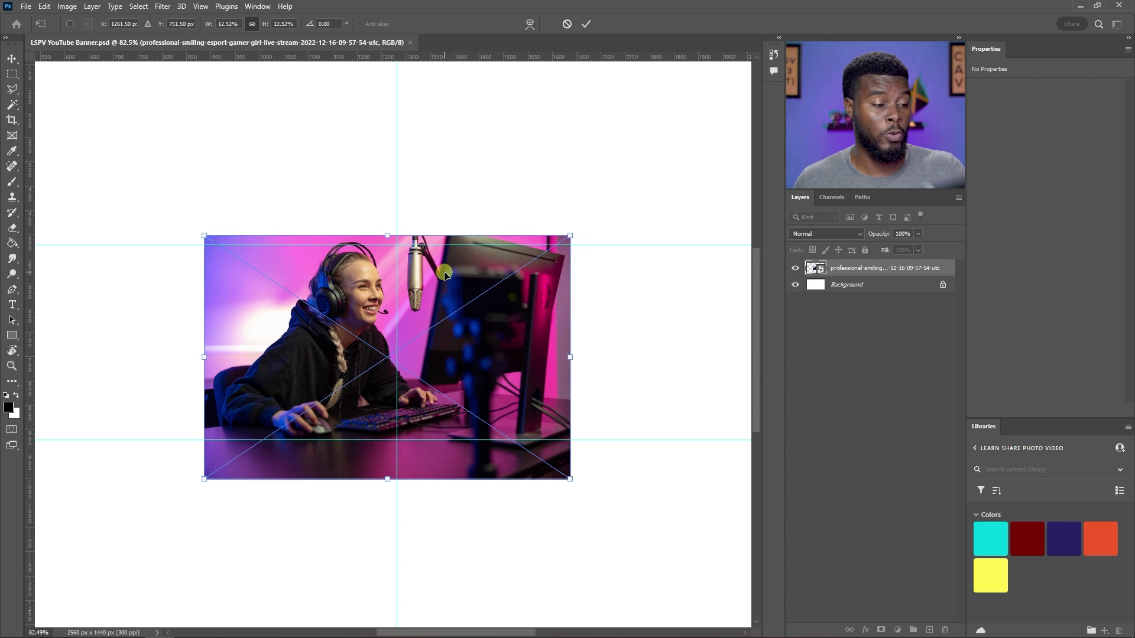
Shrink the gamer photo to about 640 × 427 px with its top edge on the upper guide, and save the document
{"action": "scroll", "coordinate": [444, 274], "scroll_direction": "up", "scroll_amount": 3}
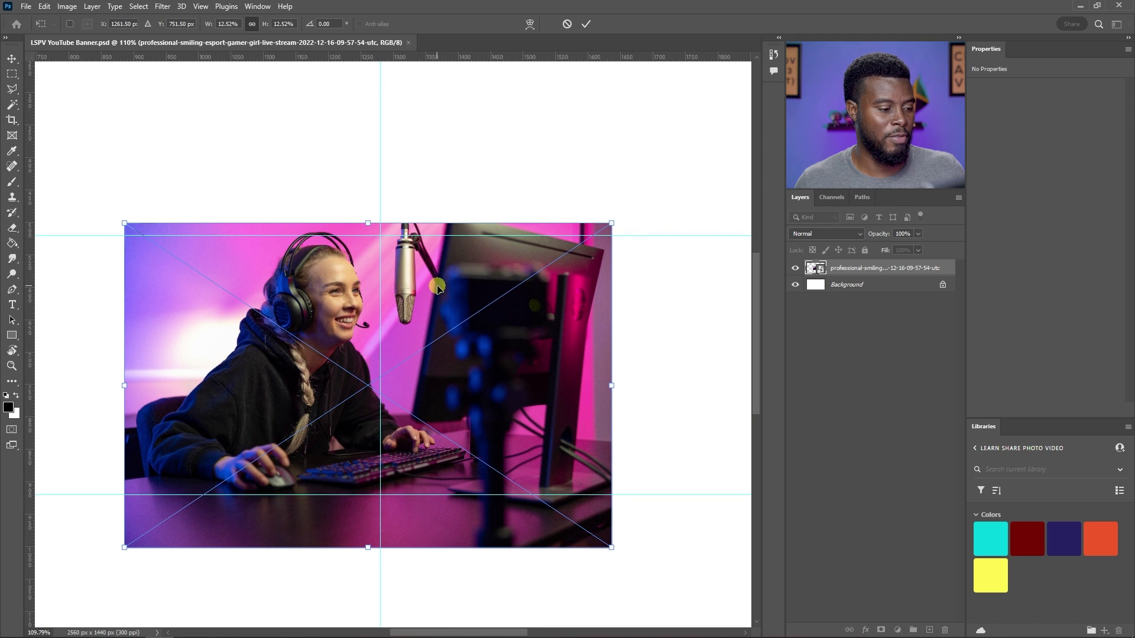
{"action": "left_click_drag", "start_coordinate": [611, 550], "coordinate": [568, 533]}
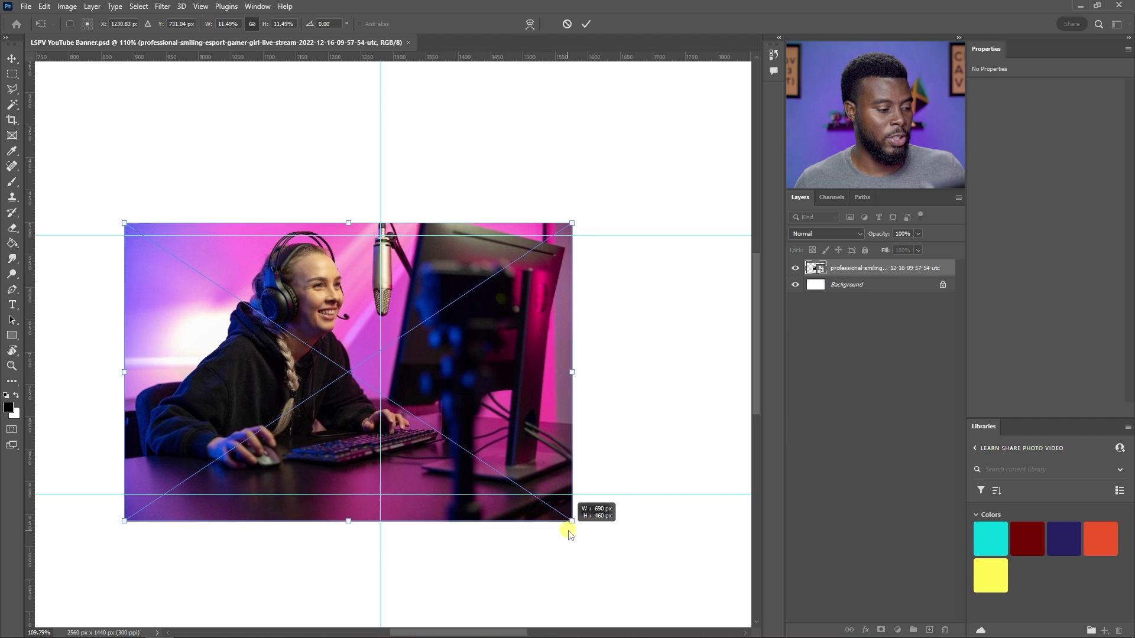
{"action": "left_click_drag", "start_coordinate": [472, 278], "coordinate": [462, 295]}
{"action": "left_click_drag", "start_coordinate": [556, 532], "coordinate": [517, 508]}
{"action": "key", "text": "Return"}
{"action": "scroll", "coordinate": [434, 369], "scroll_direction": "left", "scroll_amount": 3}
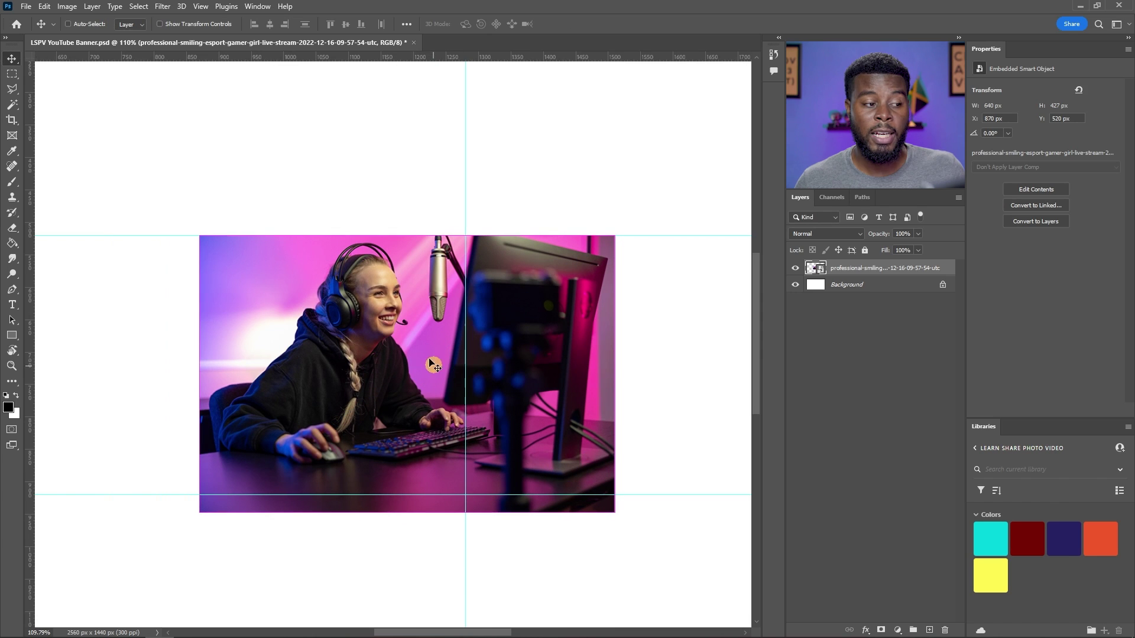
{"action": "scroll", "coordinate": [462, 322], "scroll_direction": "up", "scroll_amount": 2}
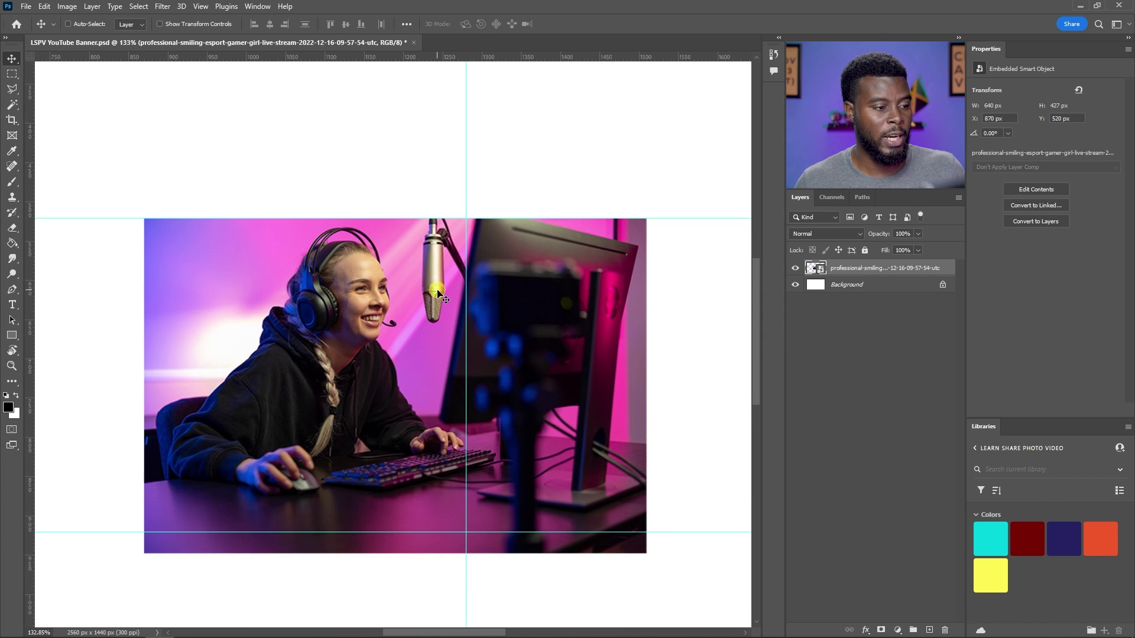
{"action": "key", "text": "ctrl+s"}
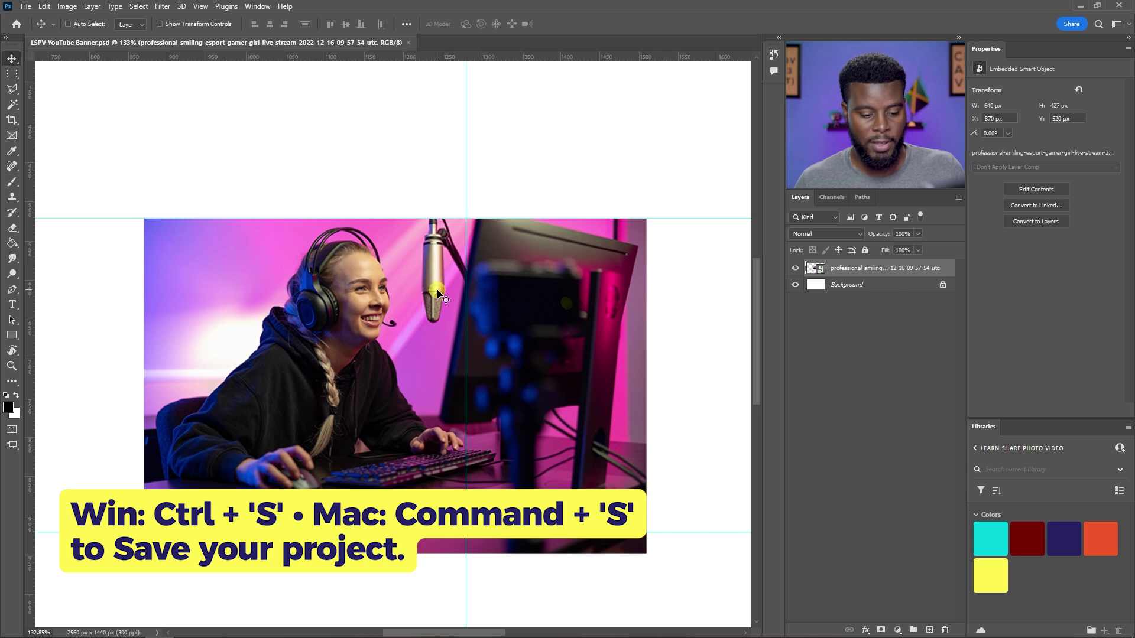
Draw a black rectangle about 593 × 303 px over the gamer photo with the Rectangle tool
{"action": "key", "text": "u"}
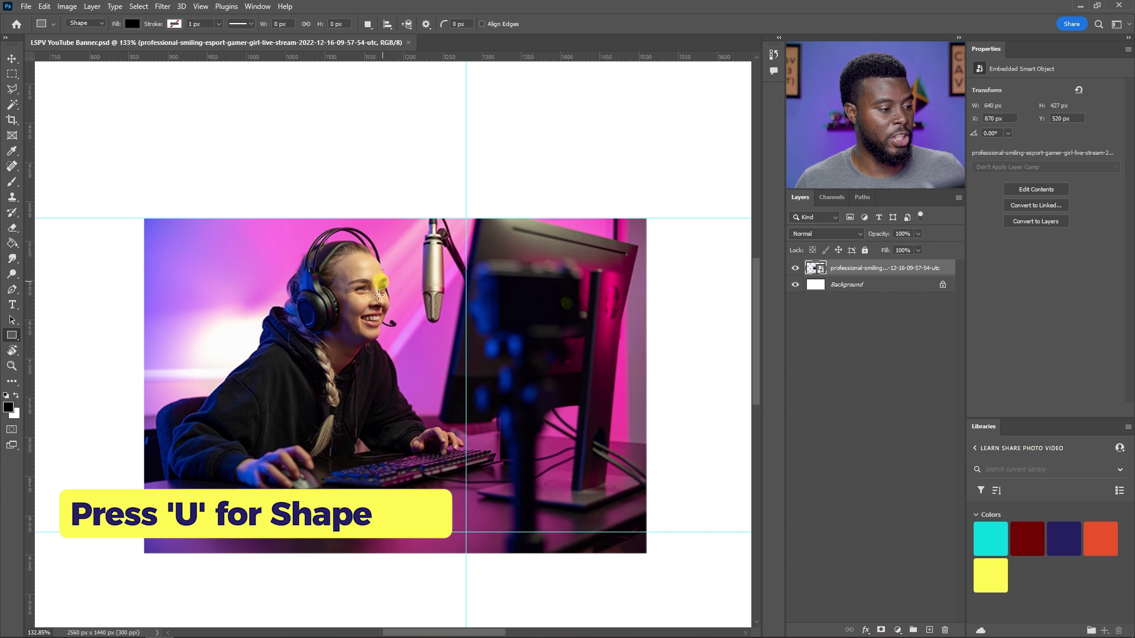
{"action": "left_click_drag", "start_coordinate": [148, 259], "coordinate": [612, 496]}
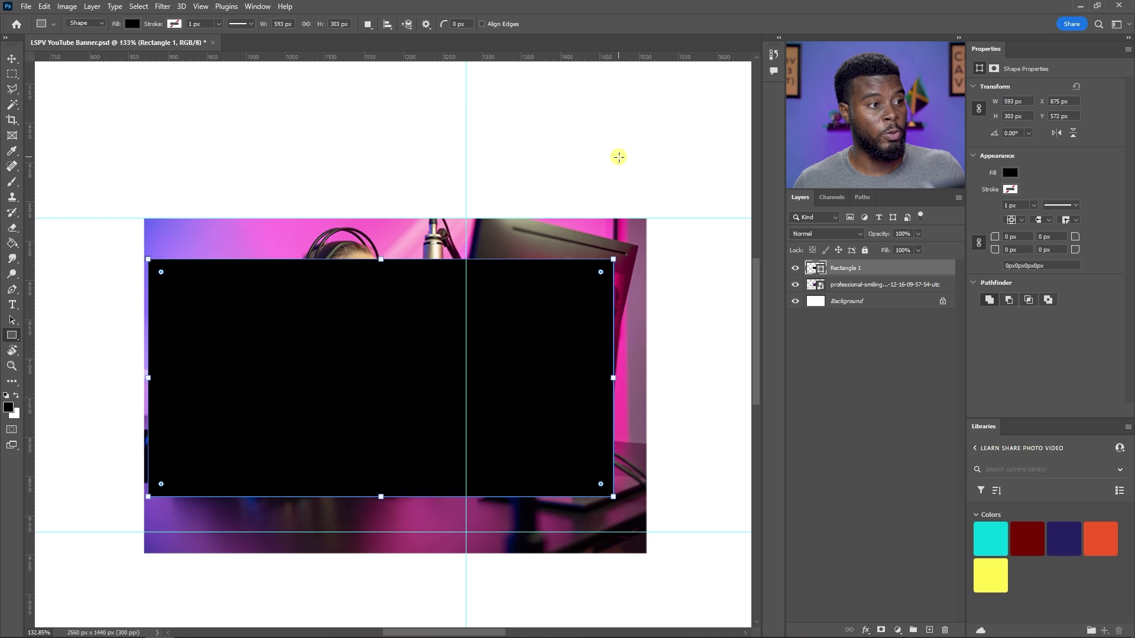
Skew the black rectangle horizontally by -10° with Free Transform and accept its conversion to a regular path
{"action": "key", "text": "ctrl+t"}
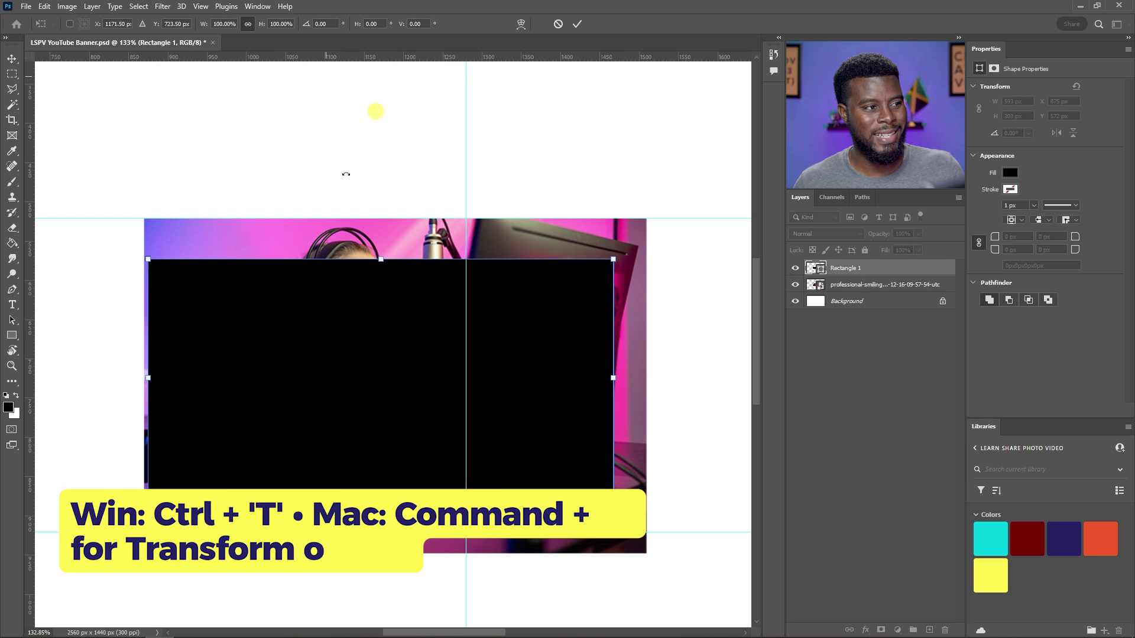
{"action": "left_click", "coordinate": [369, 24]}
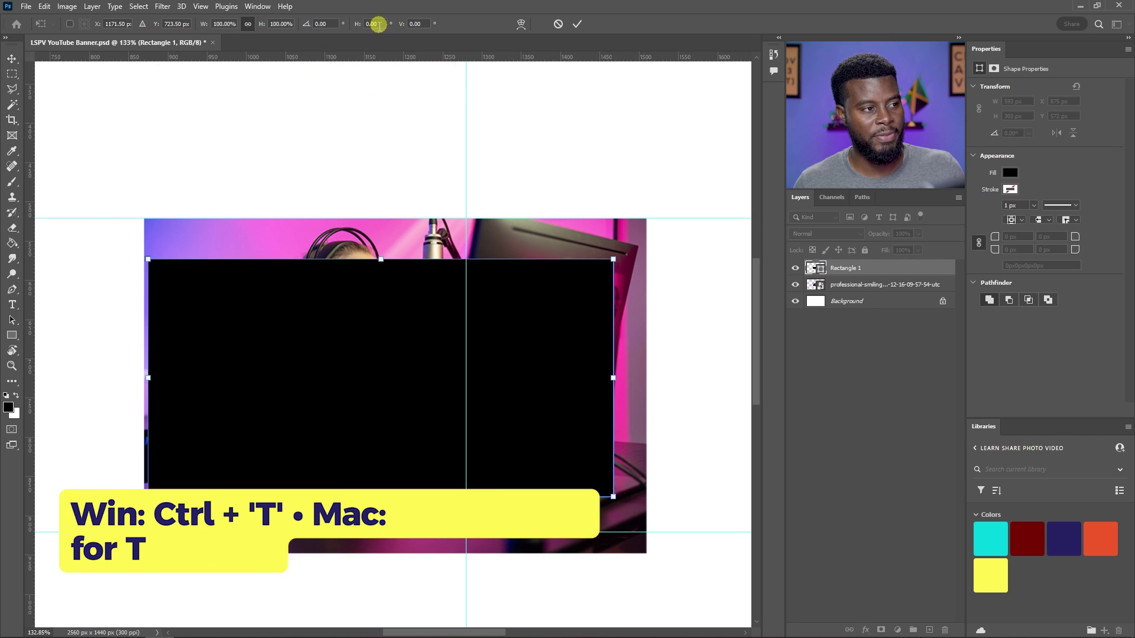
{"action": "type", "text": "-"}
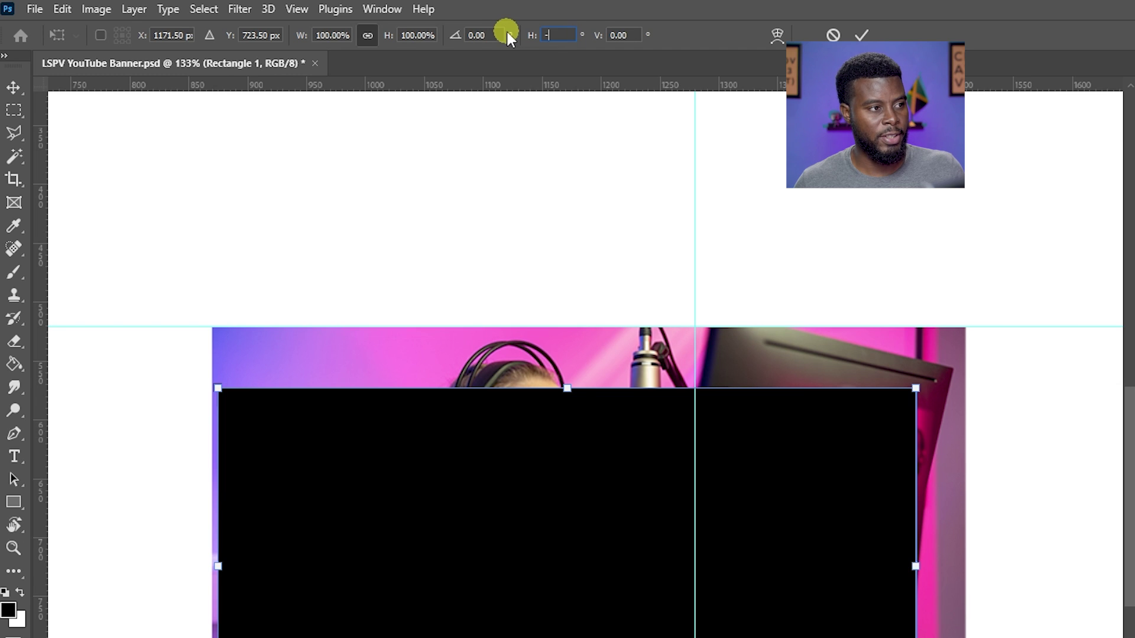
{"action": "type", "text": "10"}
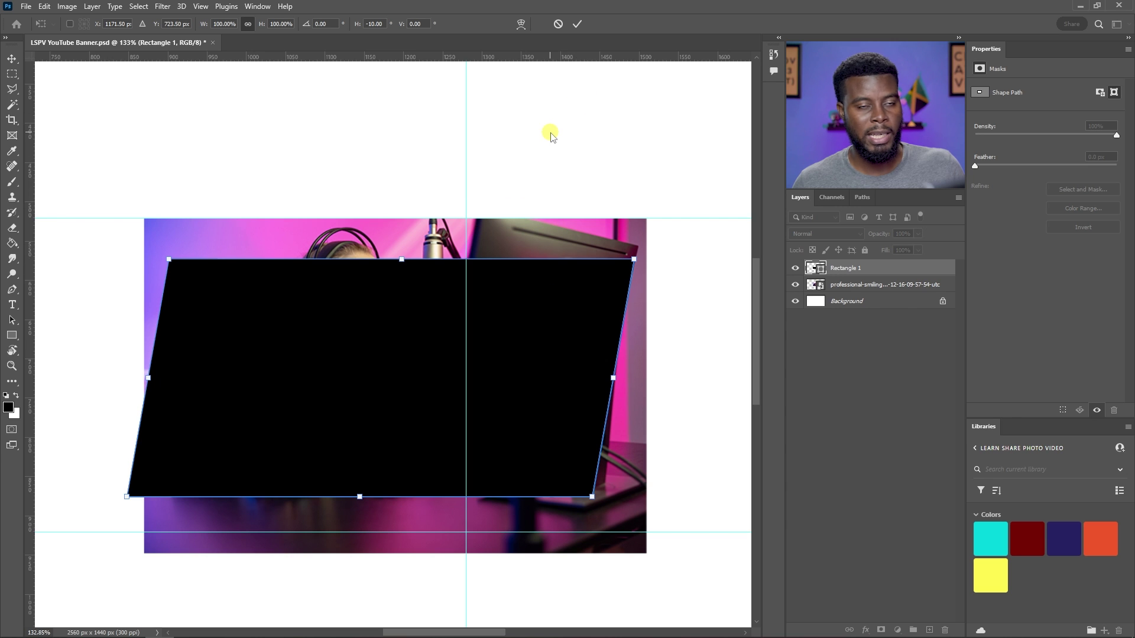
{"action": "left_click", "coordinate": [576, 26]}
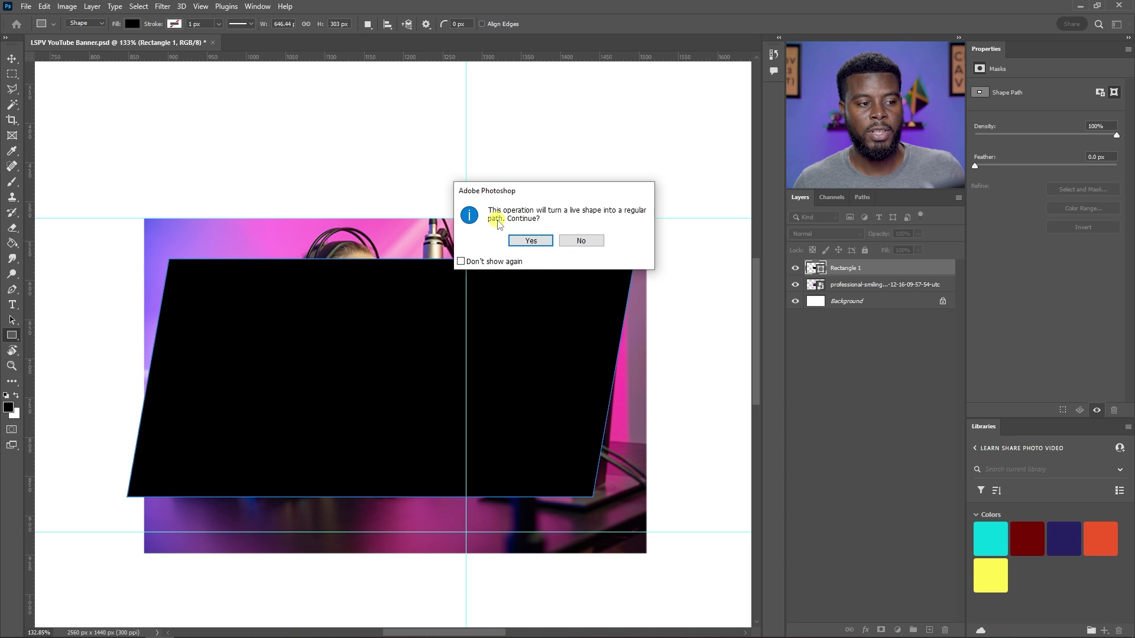
{"action": "left_click", "coordinate": [531, 241]}
{"action": "key", "text": "v"}
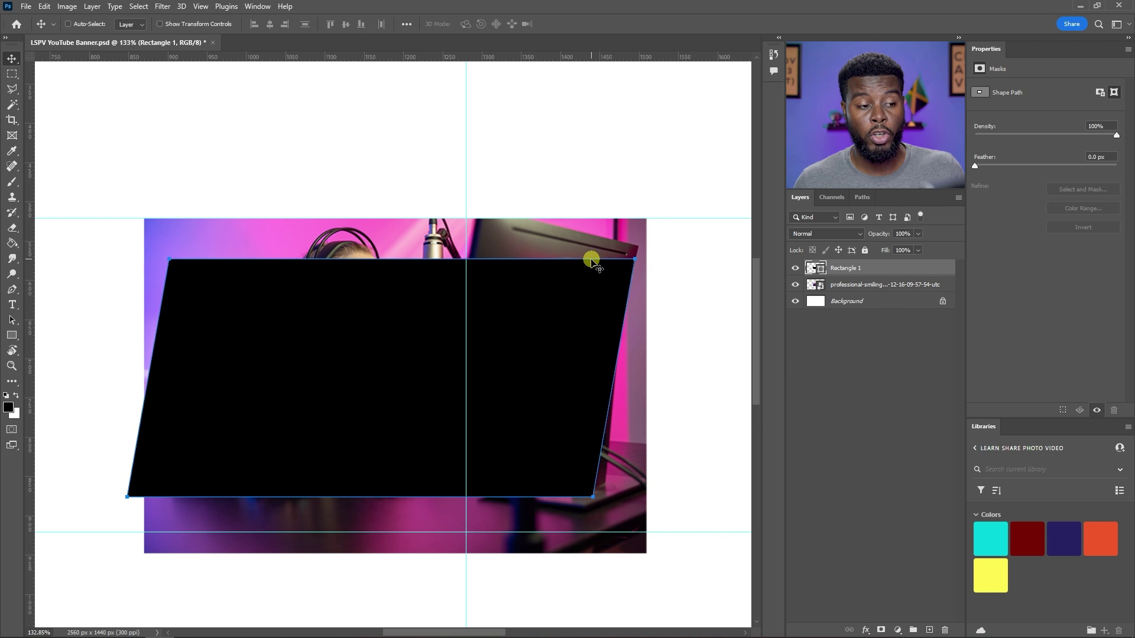
Move the Rectangle 1 layer below the gamer photo layer and switch the layer previews to Medium Thumbnails
{"action": "left_click", "coordinate": [861, 274]}
{"action": "left_click", "coordinate": [807, 266]}
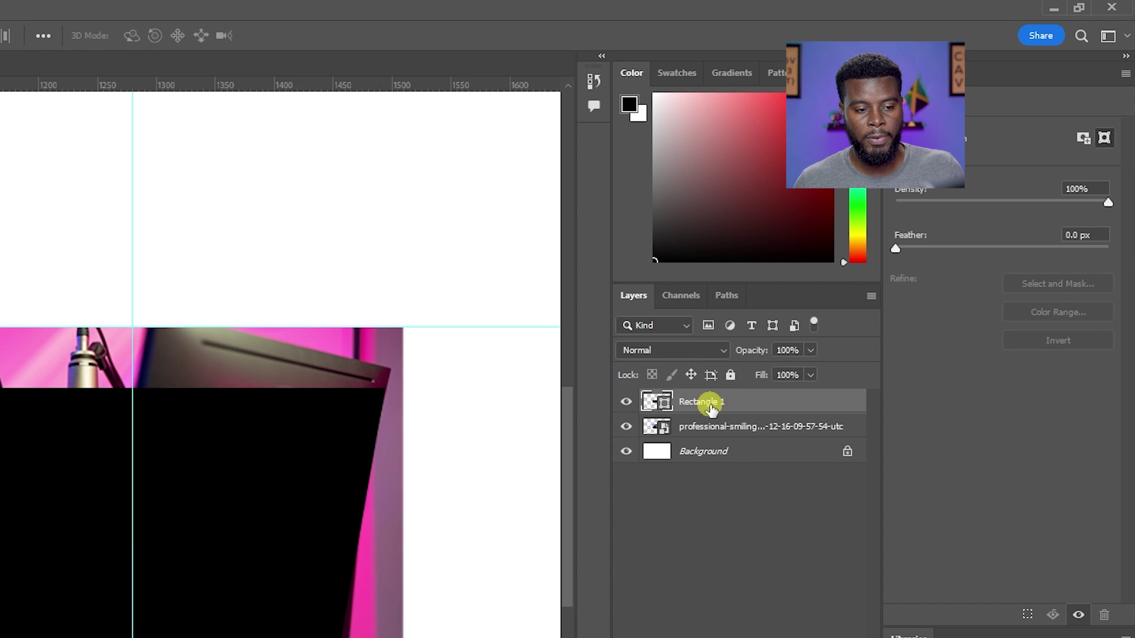
{"action": "mouse_move", "coordinate": [711, 408]}
{"action": "left_mouse_down"}
{"action": "mouse_move", "coordinate": [709, 438]}
{"action": "mouse_move", "coordinate": [701, 426]}
{"action": "left_mouse_up"}
{"action": "right_click", "coordinate": [675, 487]}
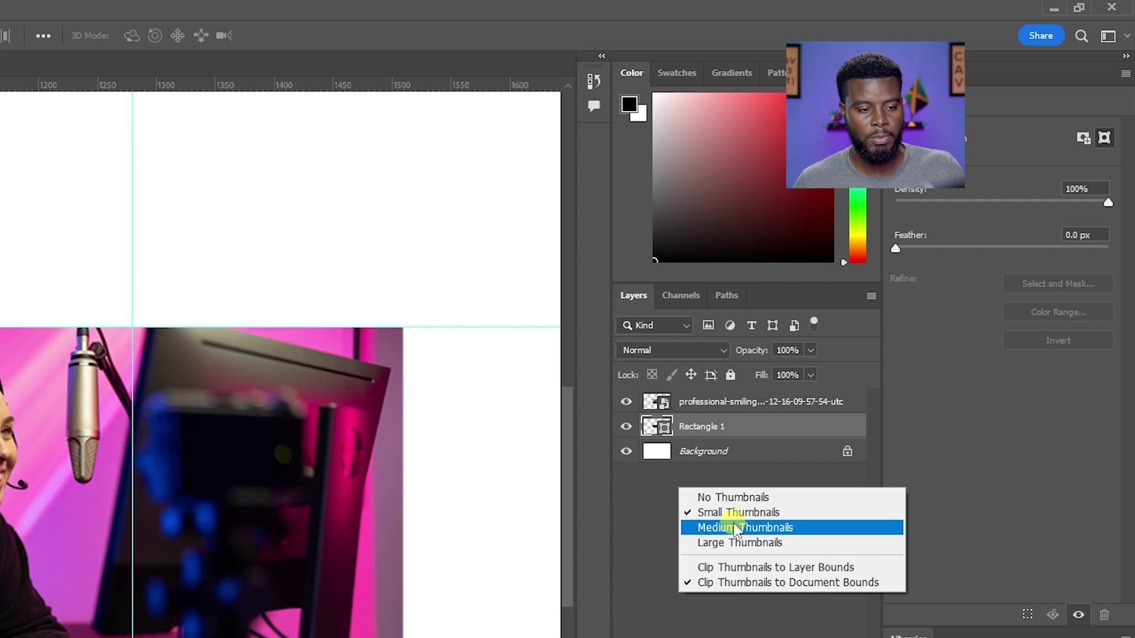
{"action": "left_click", "coordinate": [735, 526]}
Clip the gamer photo to the slanted rectangle with a clipping mask
{"action": "left_click", "coordinate": [730, 409]}
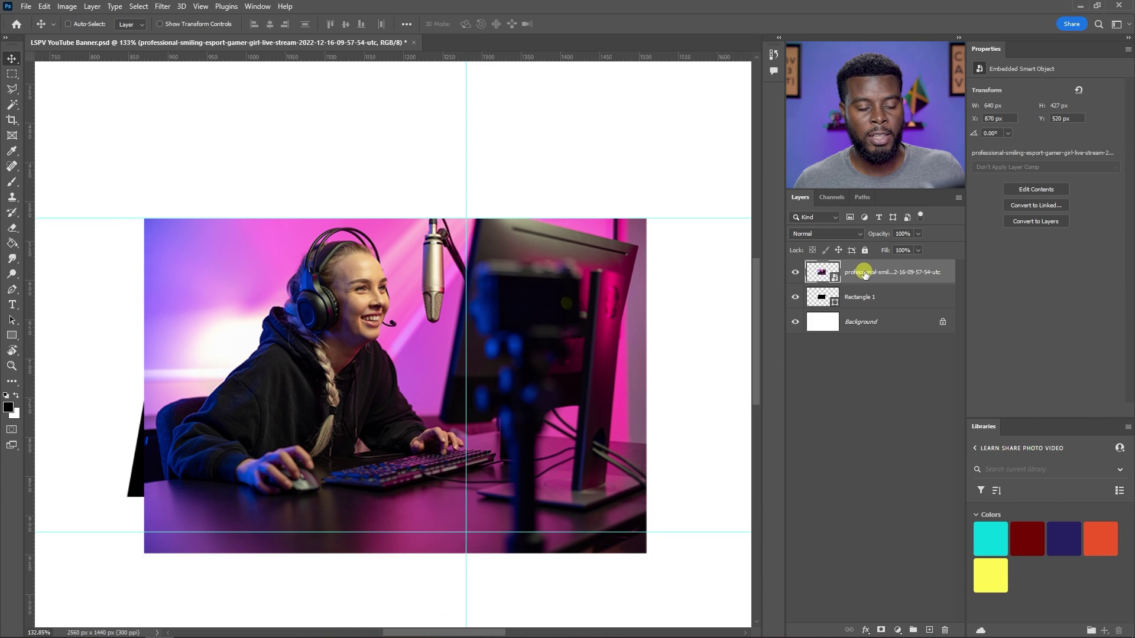
{"action": "right_click", "coordinate": [864, 273]}
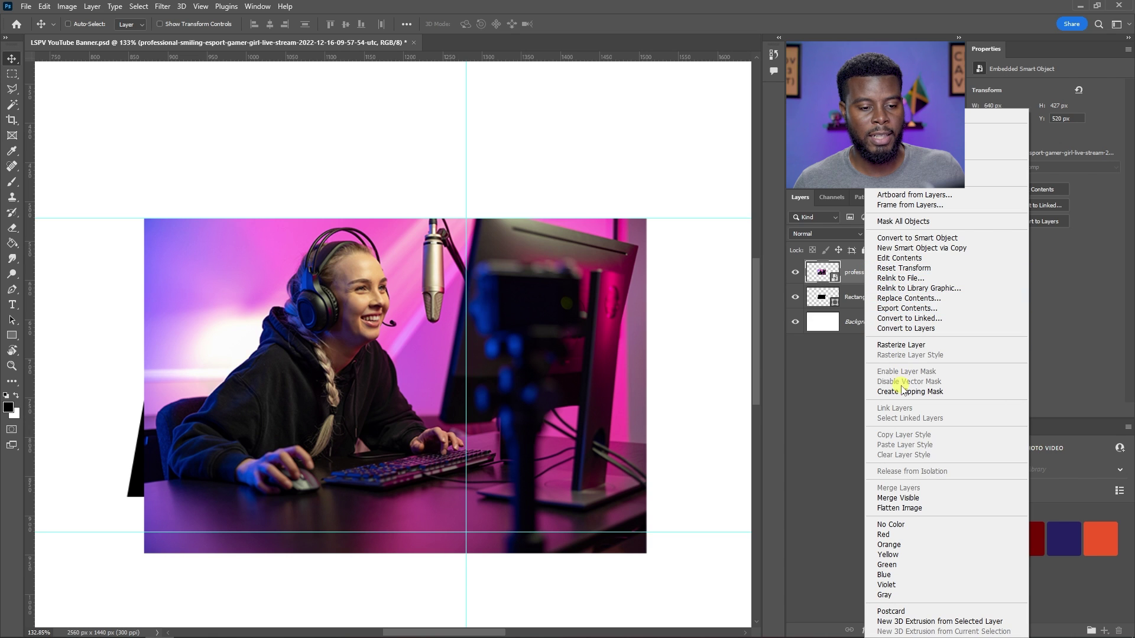
{"action": "left_click", "coordinate": [903, 391]}
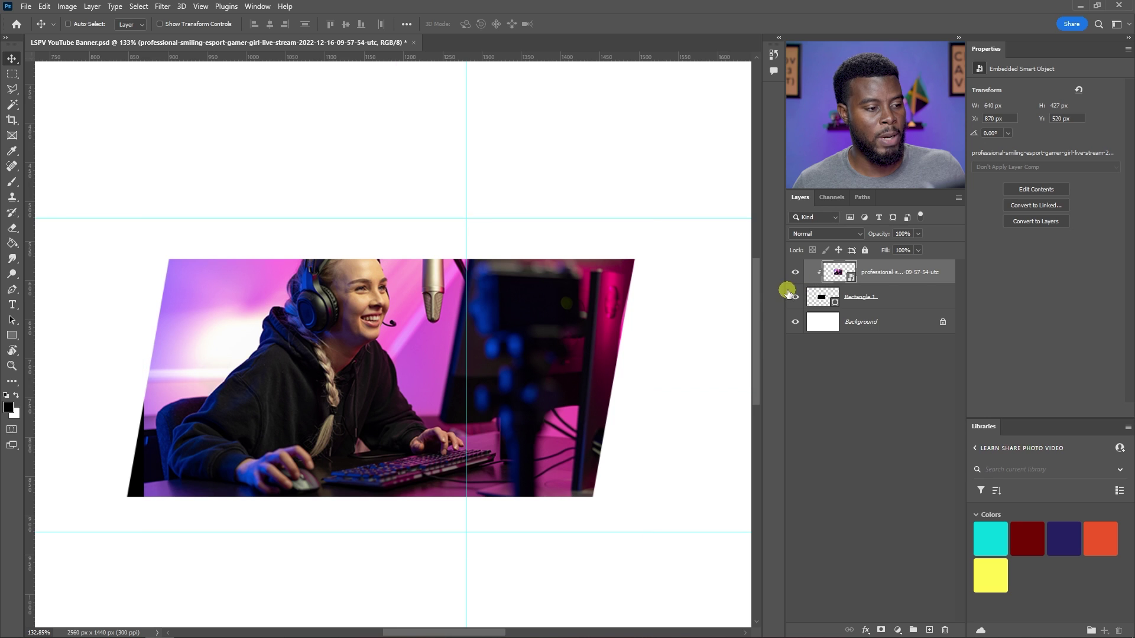
Shift the clipped gamer photo slightly to the left and scale it down to about 629 × 419 px
{"action": "key", "text": "ctrl+t"}
{"action": "left_click_drag", "start_coordinate": [567, 286], "coordinate": [551, 288]}
{"action": "mouse_move", "coordinate": [630, 218]}
{"action": "left_mouse_down"}
{"action": "mouse_move", "coordinate": [641, 219]}
{"action": "mouse_move", "coordinate": [625, 224]}
{"action": "left_mouse_up"}
{"action": "key", "text": "Return"}
Narrow the slanted rectangle by bringing its right side in towards the vertical centre guide
{"action": "left_click", "coordinate": [860, 297]}
{"action": "key", "text": "ctrl+t"}
{"action": "left_click_drag", "start_coordinate": [629, 378], "coordinate": [558, 377]}
{"action": "key", "text": "Return"}
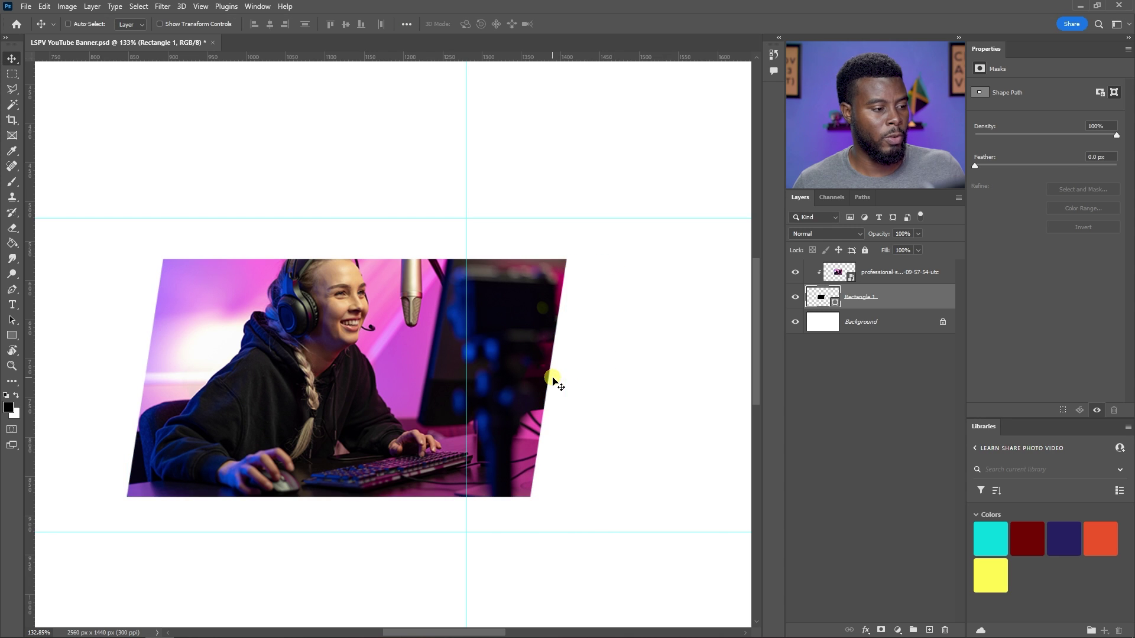
Scale the clipped gamer photo down to about 568 × 379 px, reposition it to fill the slanted shape, and save the document
{"action": "scroll", "coordinate": [259, 336], "scroll_direction": "up", "scroll_amount": 1}
{"action": "left_click", "coordinate": [887, 277]}
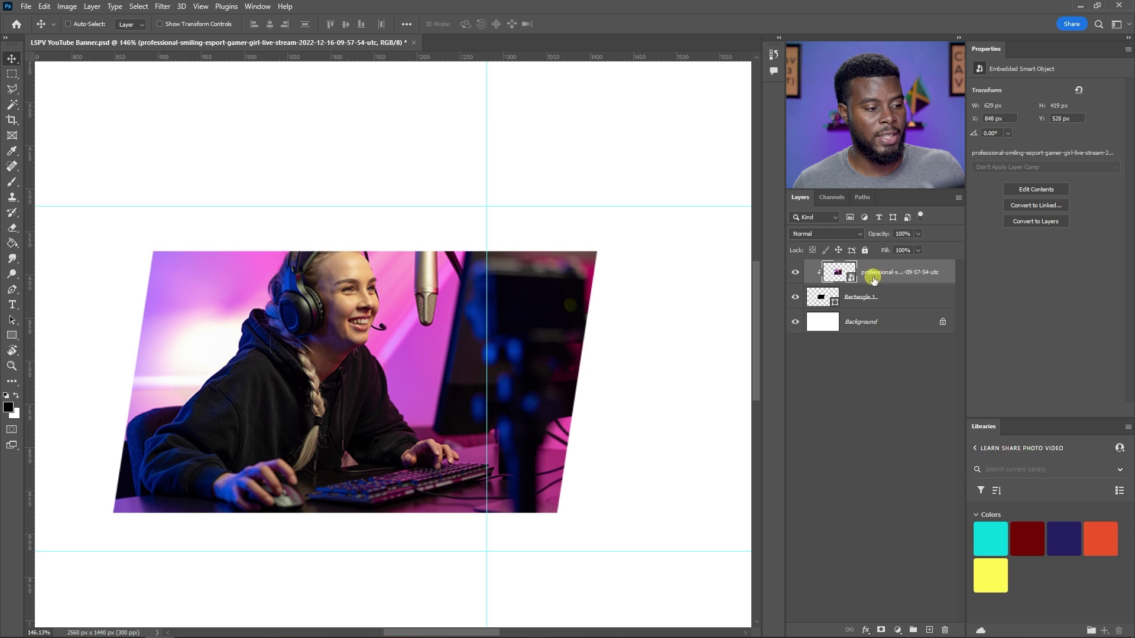
{"action": "key", "text": "ctrl+t"}
{"action": "scroll", "coordinate": [333, 281], "scroll_direction": "down", "scroll_amount": 1}
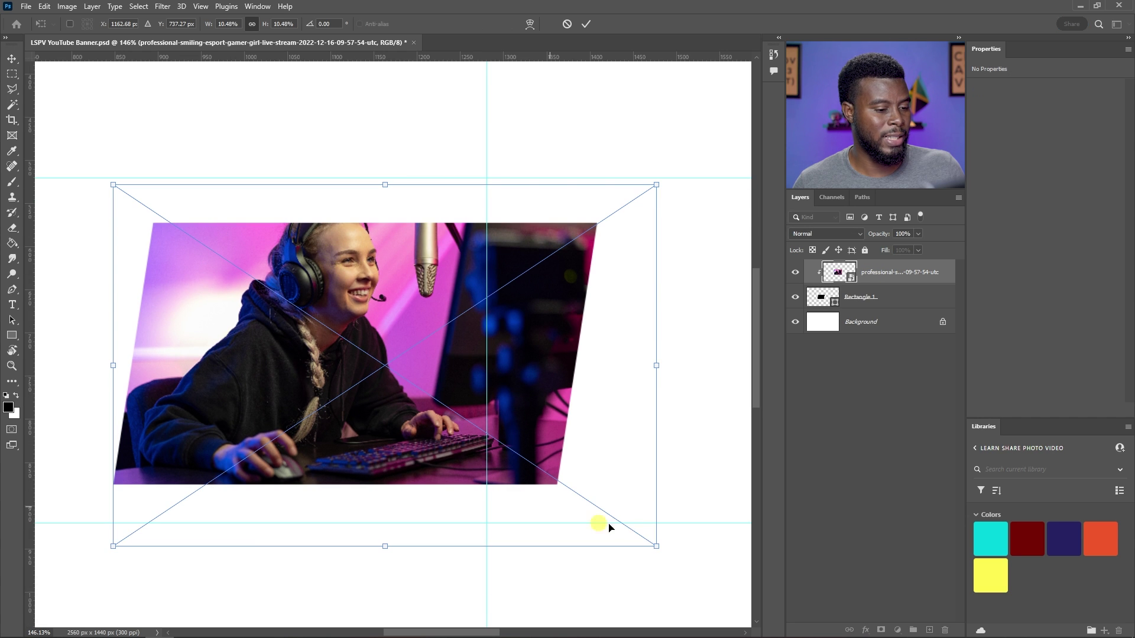
{"action": "left_click_drag", "start_coordinate": [661, 550], "coordinate": [608, 515]}
{"action": "left_click_drag", "start_coordinate": [423, 304], "coordinate": [371, 279]}
{"action": "key", "text": "shift+Down"}
{"action": "key", "text": "shift+Down"}
{"action": "key", "text": "shift+Down"}
{"action": "key", "text": "shift+Up"}
{"action": "key", "text": "shift+Up"}
{"action": "key", "text": "shift+Up"}
{"action": "key", "text": "shift+Down"}
{"action": "key", "text": "shift"}
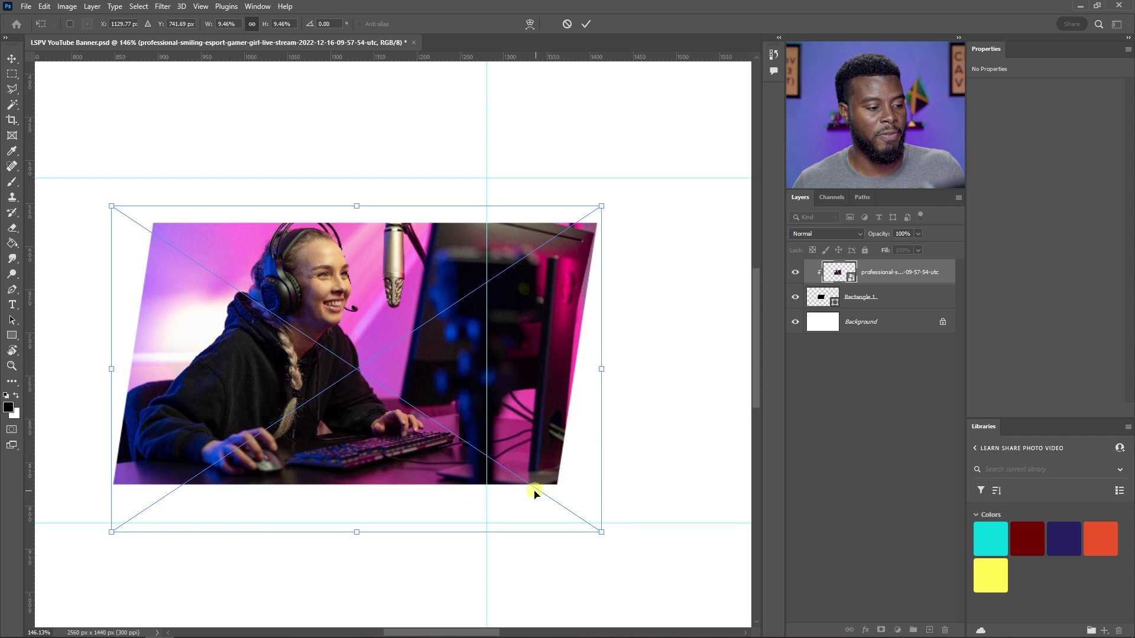
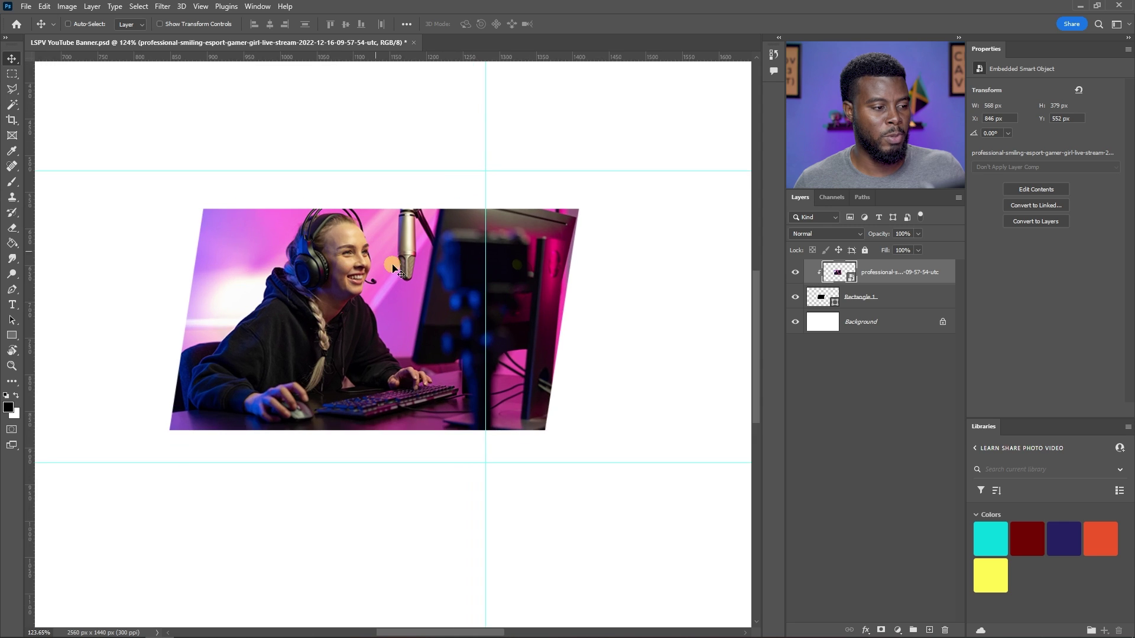
{"action": "scroll", "coordinate": [381, 267], "scroll_direction": "down", "scroll_amount": 3}
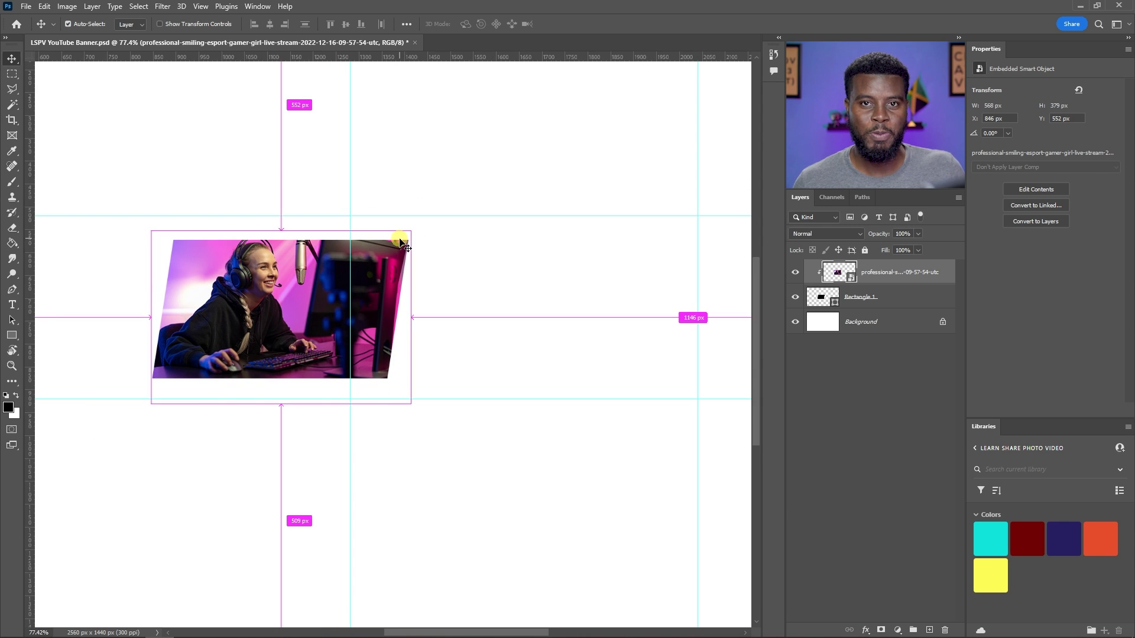
{"action": "key", "text": "ctrl+s"}
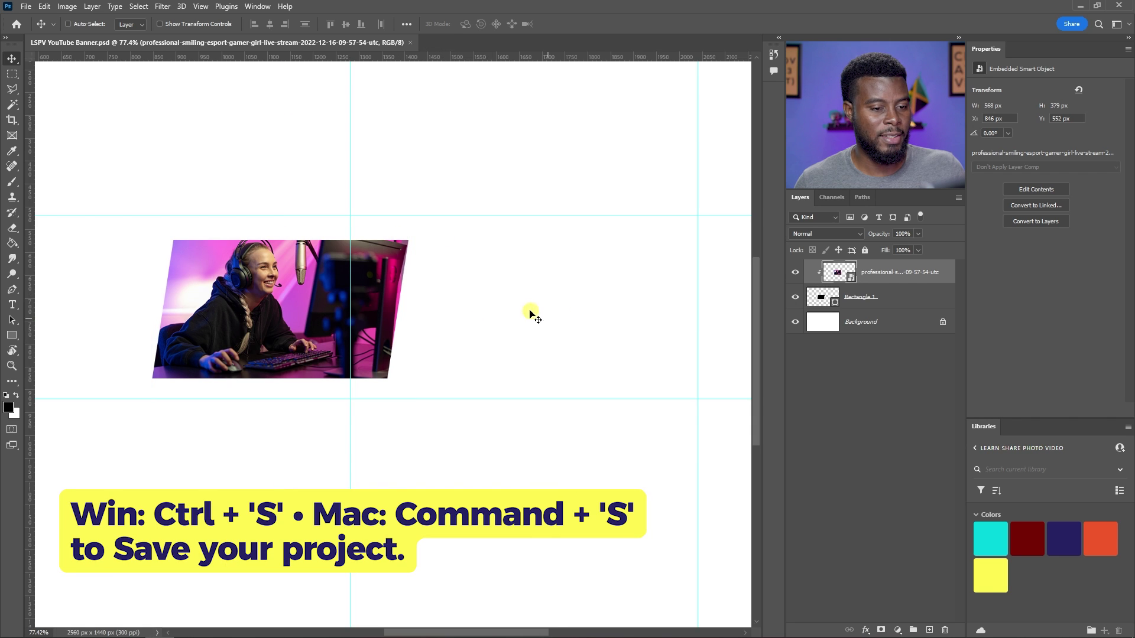
Add a placeholder text layer to the right of the photo's centre and set its font to Argentum Sans Bold
{"action": "scroll", "coordinate": [456, 264], "scroll_direction": "right", "scroll_amount": 2}
{"action": "key", "text": "t"}
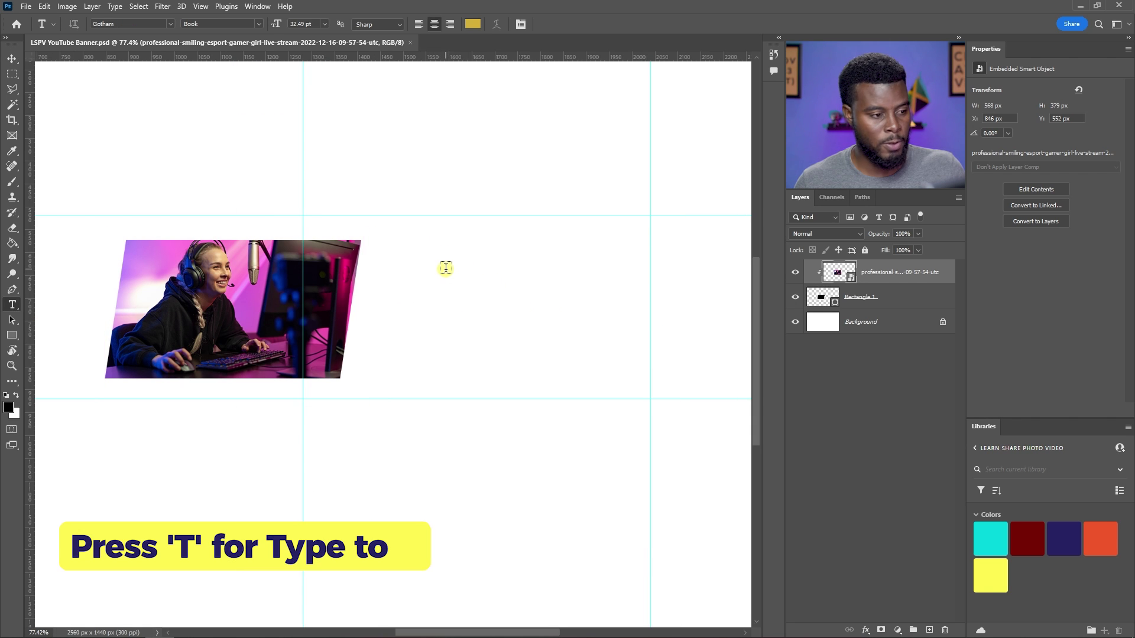
{"action": "left_click", "coordinate": [445, 263]}
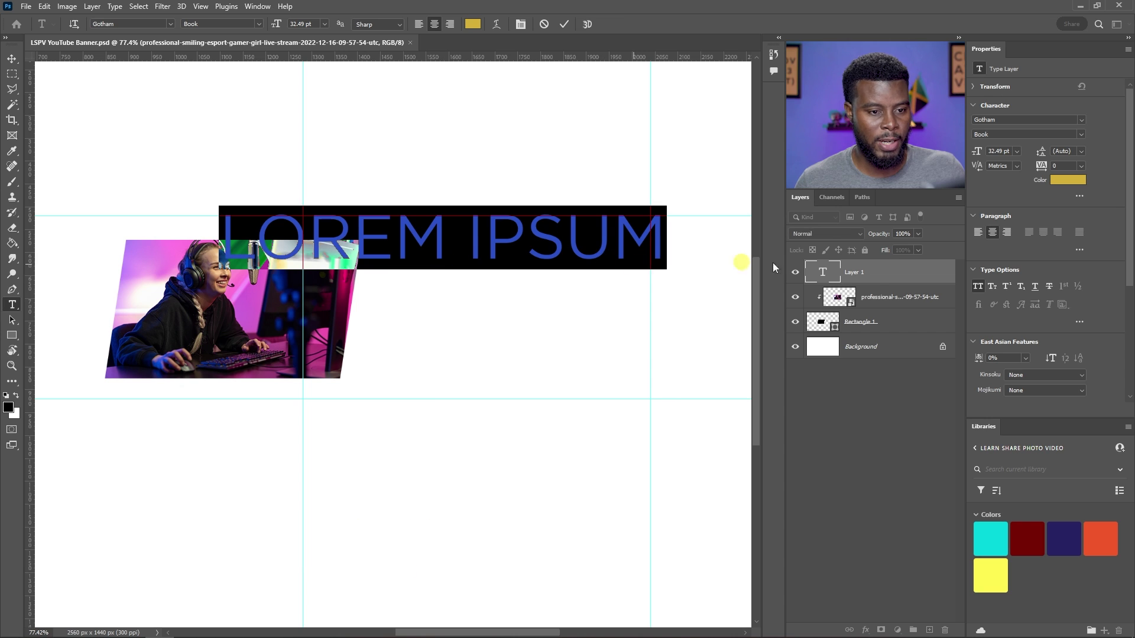
{"action": "key", "text": "ctrl+Return"}
{"action": "key", "text": "v"}
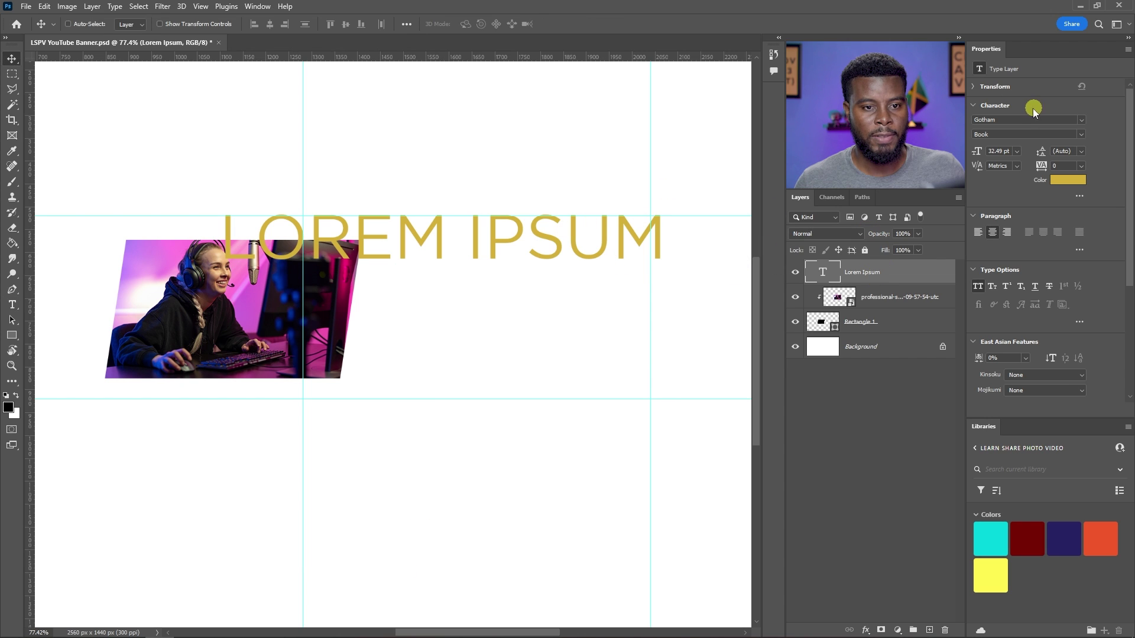
{"action": "type", "text": "arge"}
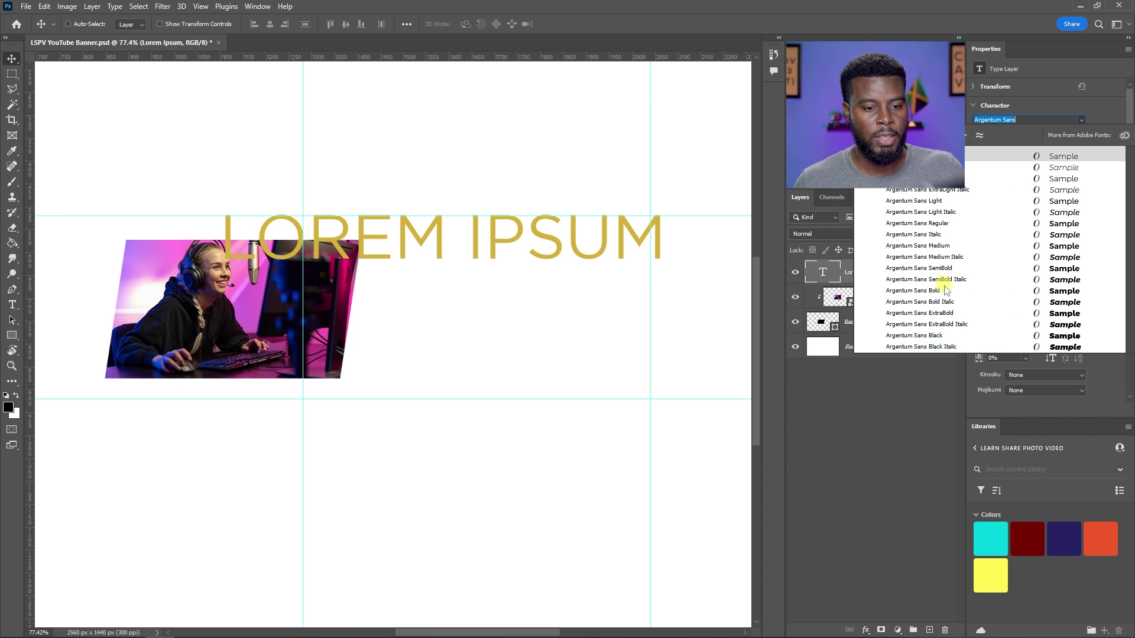
{"action": "left_click", "coordinate": [941, 290]}
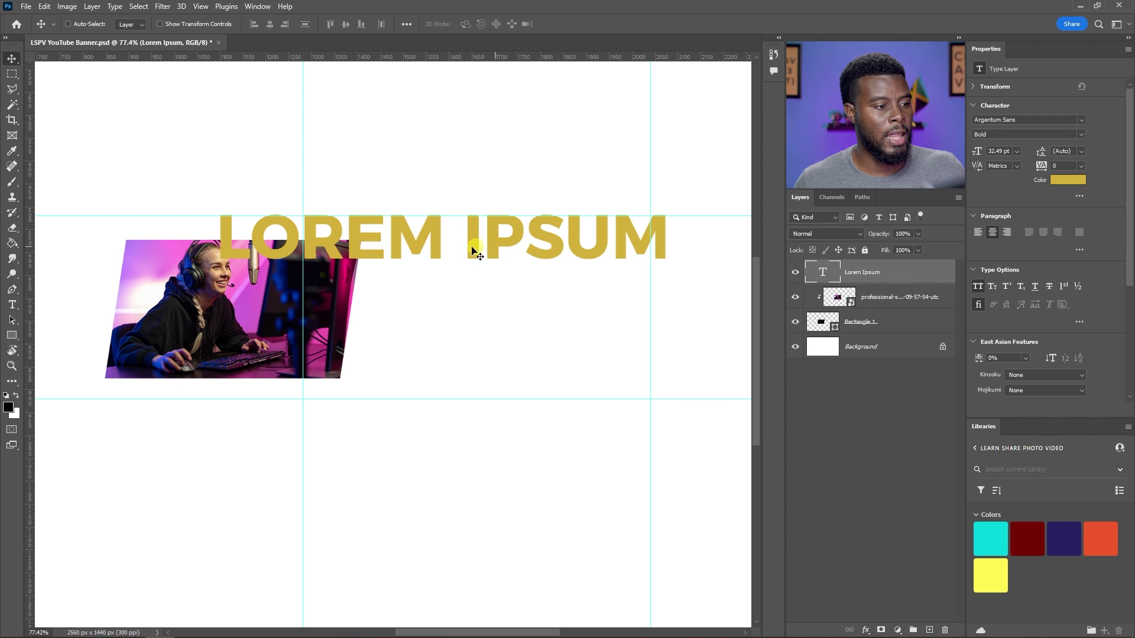
Move the placeholder text down between the horizontal guides and replace its wording with "PC GAMING"
{"action": "left_click_drag", "start_coordinate": [472, 251], "coordinate": [509, 319]}
{"action": "double_click", "coordinate": [501, 306]}
{"action": "key", "text": "ctrl+a"}
{"action": "left_click", "coordinate": [493, 307]}
{"action": "key", "text": "ctrl+a"}
{"action": "type", "text": "GAMING"}
{"action": "key", "text": "ctrl+a"}
{"action": "left_click", "coordinate": [494, 307]}
{"action": "key", "text": "ctrl+a"}
{"action": "type", "text": "PC GAMING"}
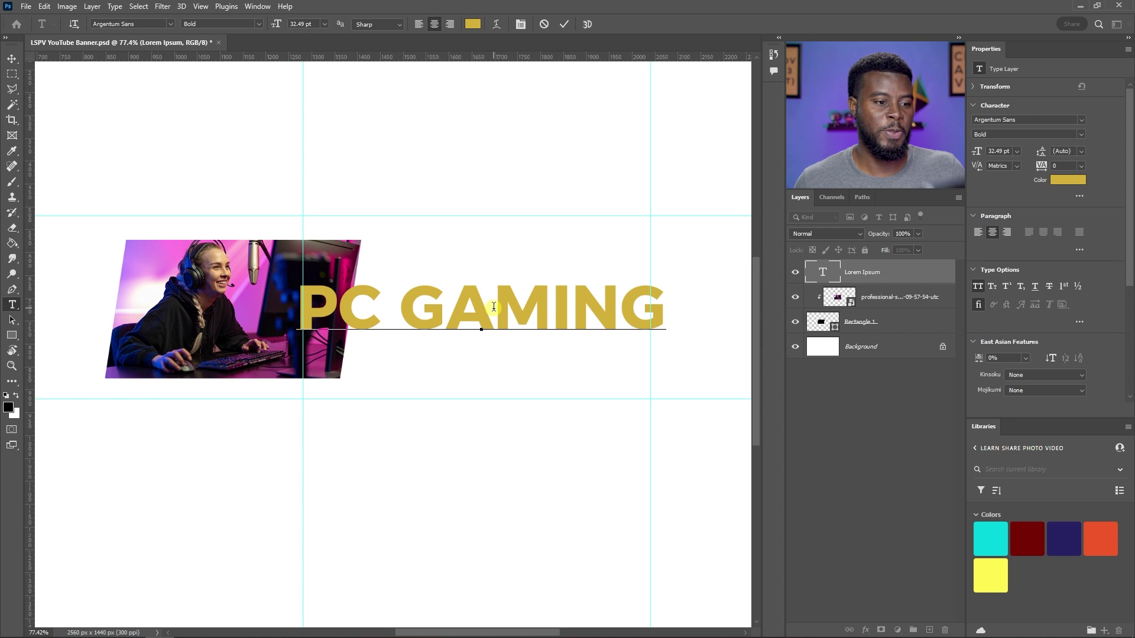
{"action": "key", "text": "Escape"}
{"action": "key", "text": "v"}
Colour the PC GAMING text blue #003cb6 by sampling the dark monitor area of the gamer photo
{"action": "scroll", "coordinate": [448, 296], "scroll_direction": "up", "scroll_amount": 5}
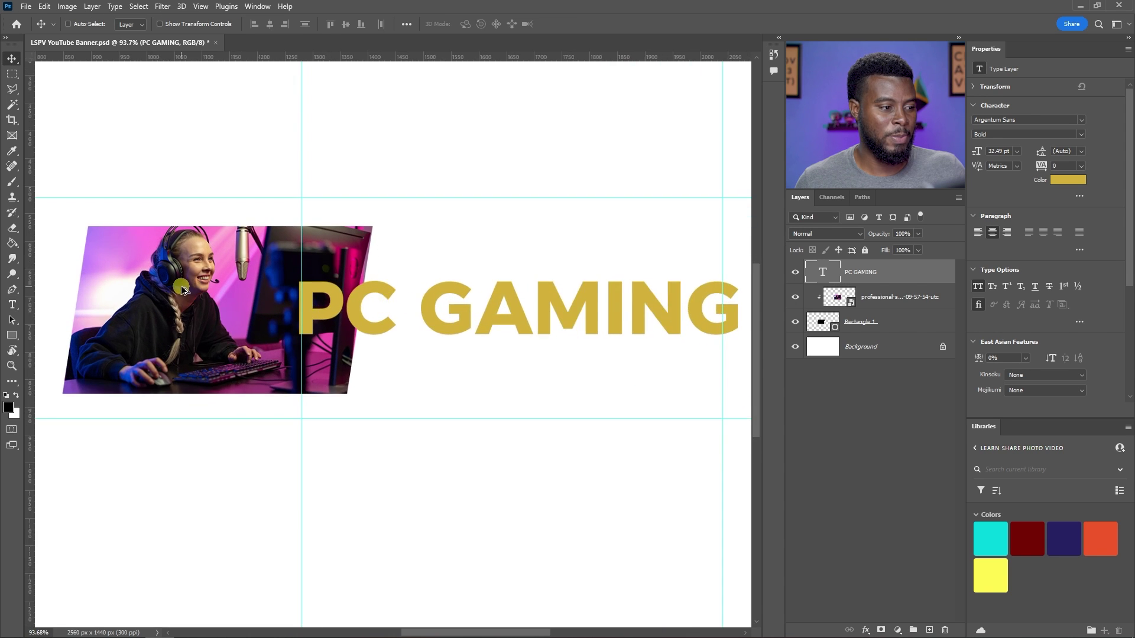
{"action": "scroll", "coordinate": [188, 288], "scroll_direction": "left", "scroll_amount": 3}
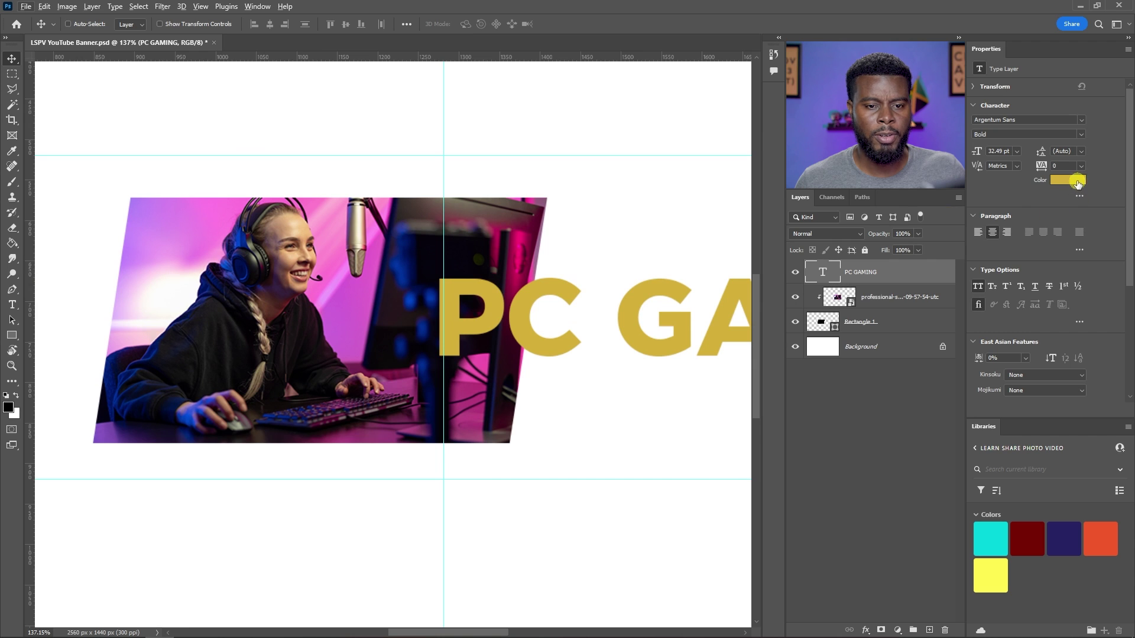
{"action": "left_click", "coordinate": [1067, 180]}
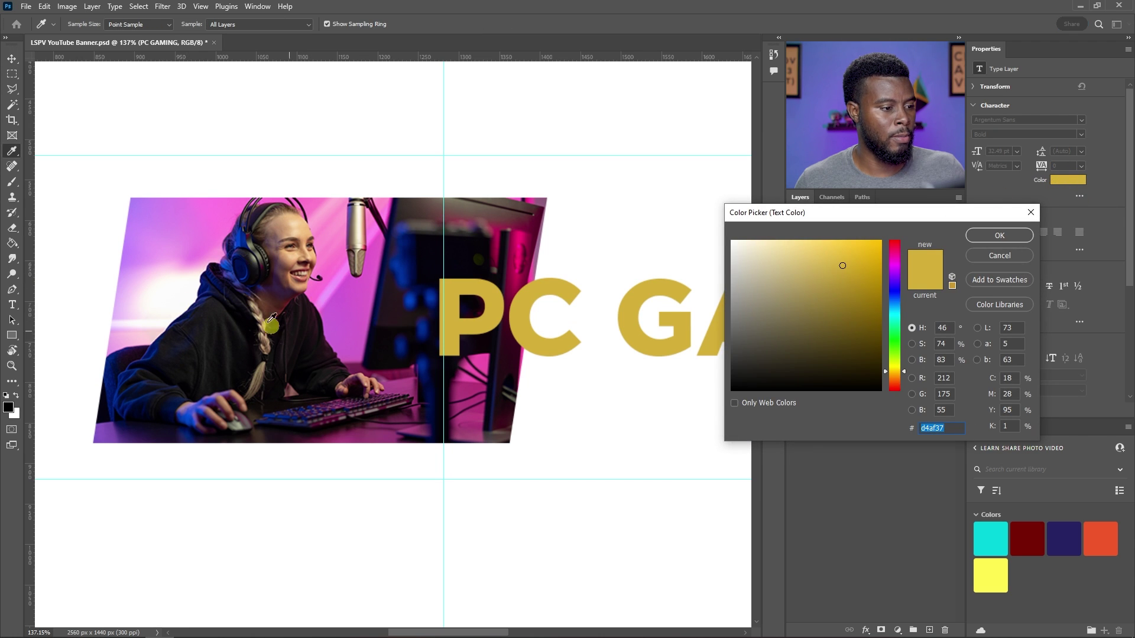
{"action": "left_click", "coordinate": [355, 290]}
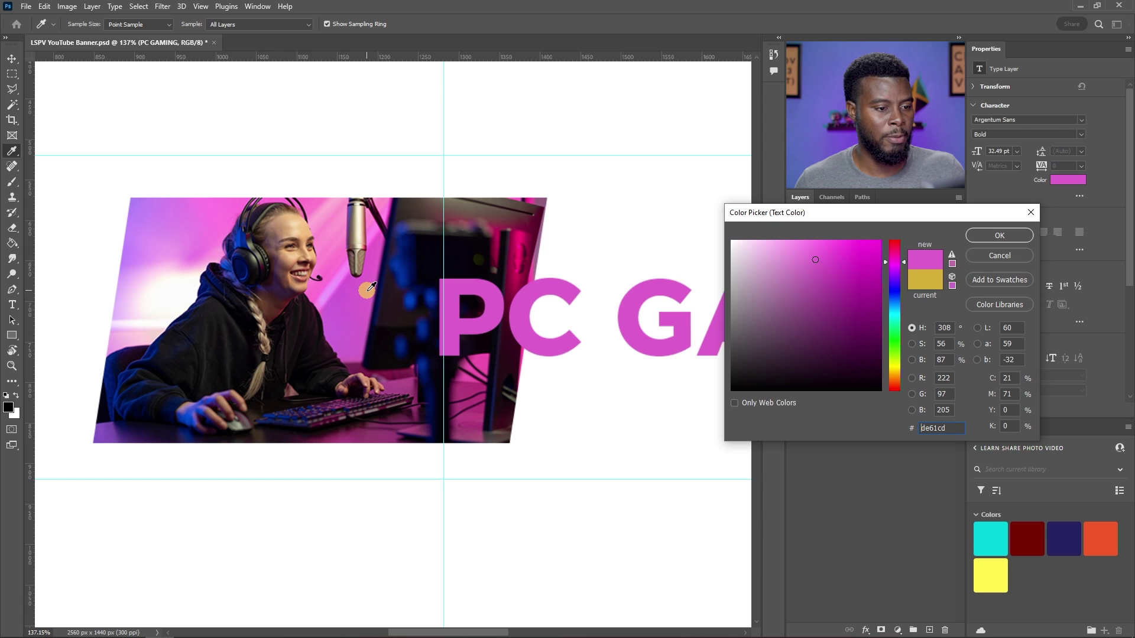
{"action": "left_click", "coordinate": [413, 302]}
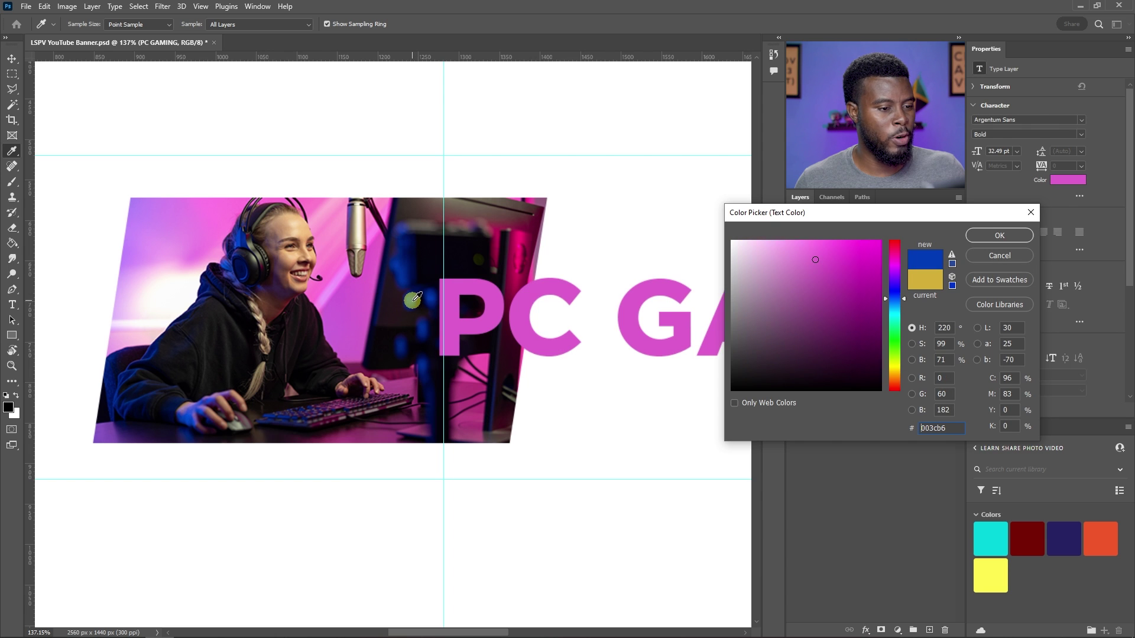
{"action": "left_click", "coordinate": [999, 235]}
{"action": "key", "text": "v"}
Move the PC GAMING text beside the slanted photo's right edge and scale it down to about 21.28 pt
{"action": "scroll", "coordinate": [359, 228], "scroll_direction": "down", "scroll_amount": 3}
{"action": "scroll", "coordinate": [430, 269], "scroll_direction": "down", "scroll_amount": 4}
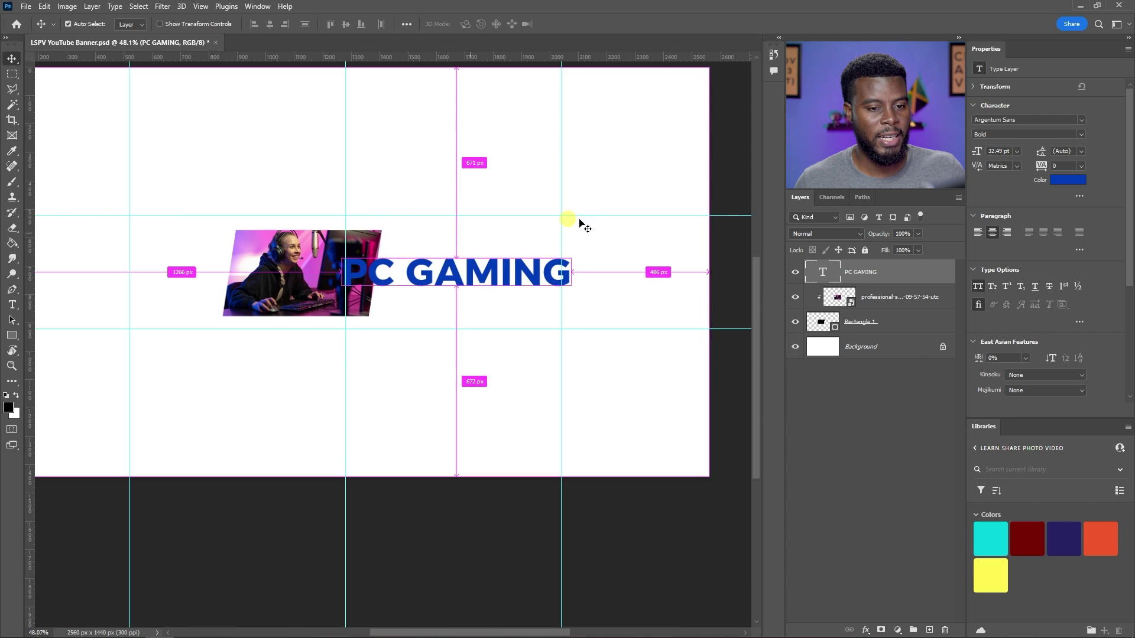
{"action": "scroll", "coordinate": [511, 251], "scroll_direction": "up", "scroll_amount": 3}
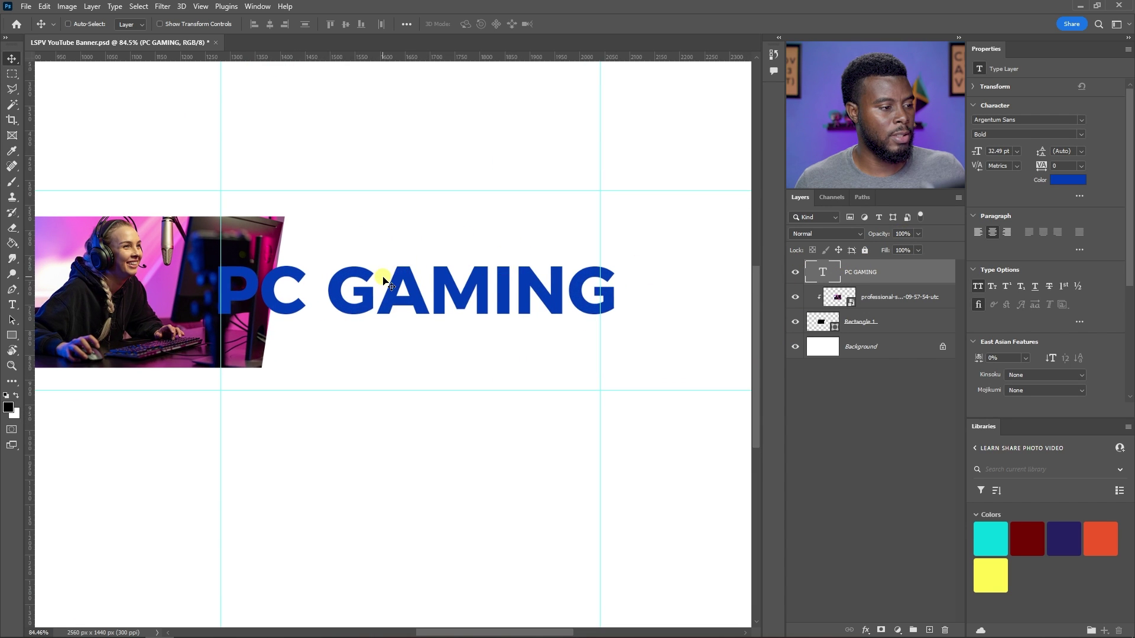
{"action": "left_click_drag", "start_coordinate": [436, 302], "coordinate": [503, 284]}
{"action": "key", "text": "ctrl+t"}
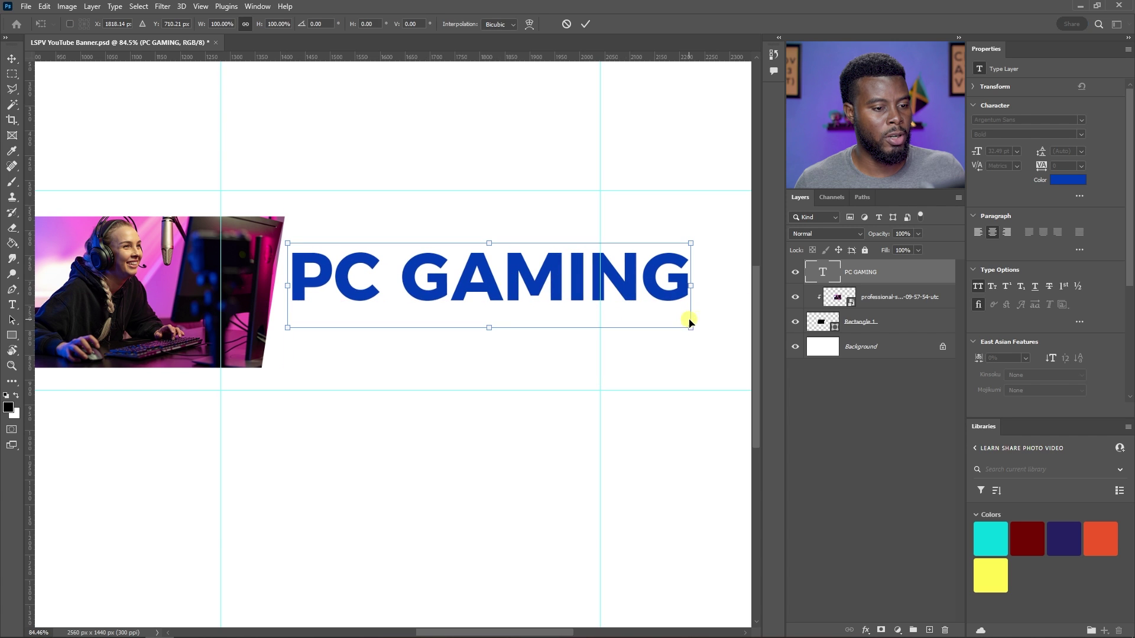
{"action": "left_click_drag", "start_coordinate": [690, 328], "coordinate": [547, 295]}
{"action": "key", "text": "Return"}
Move the clipped gamer photo together with its slanted shape left, clear of the centre guide and between the horizontal guides
{"action": "scroll", "coordinate": [531, 296], "scroll_direction": "down", "scroll_amount": 3}
{"action": "scroll", "coordinate": [530, 296], "scroll_direction": "down", "scroll_amount": 1}
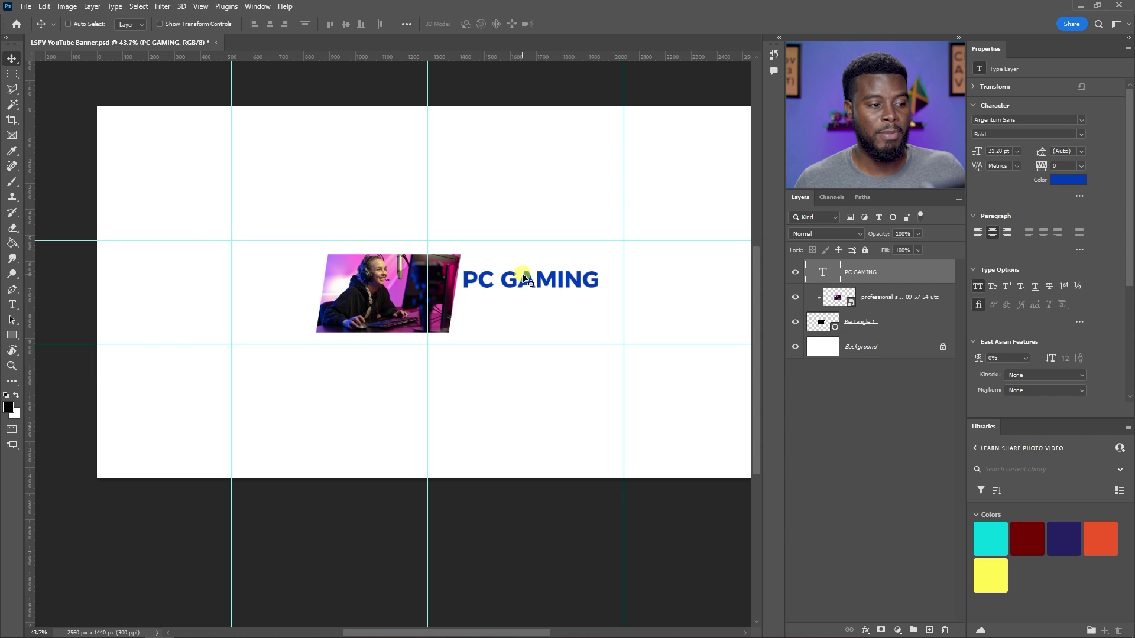
{"action": "scroll", "coordinate": [526, 275], "scroll_direction": "up", "scroll_amount": 3}
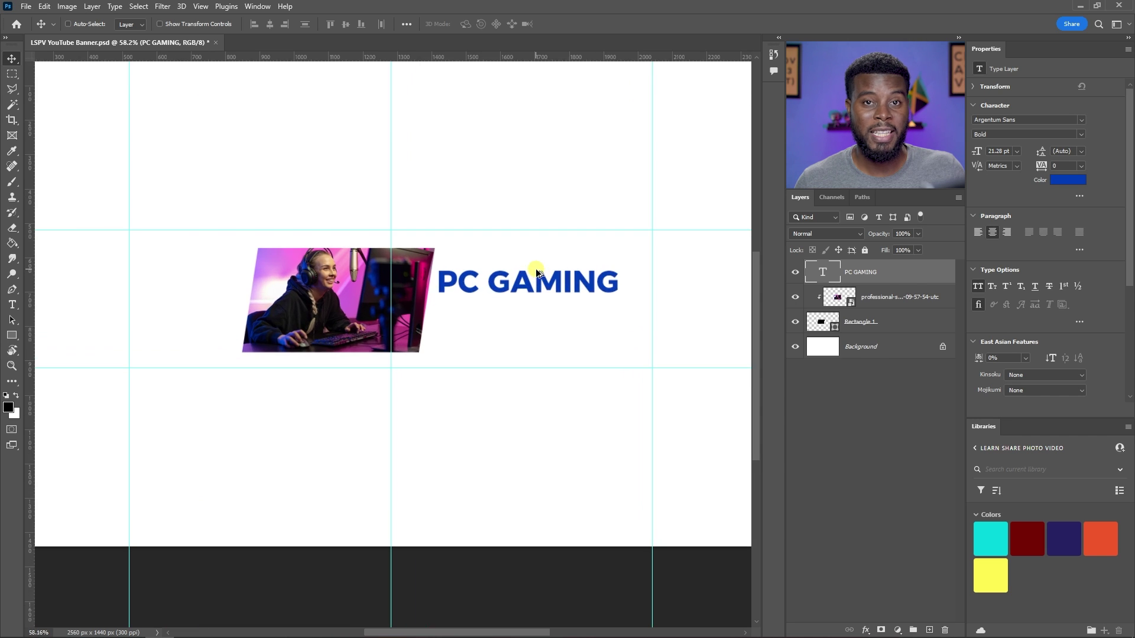
{"action": "left_click", "coordinate": [903, 301], "text": "shift"}
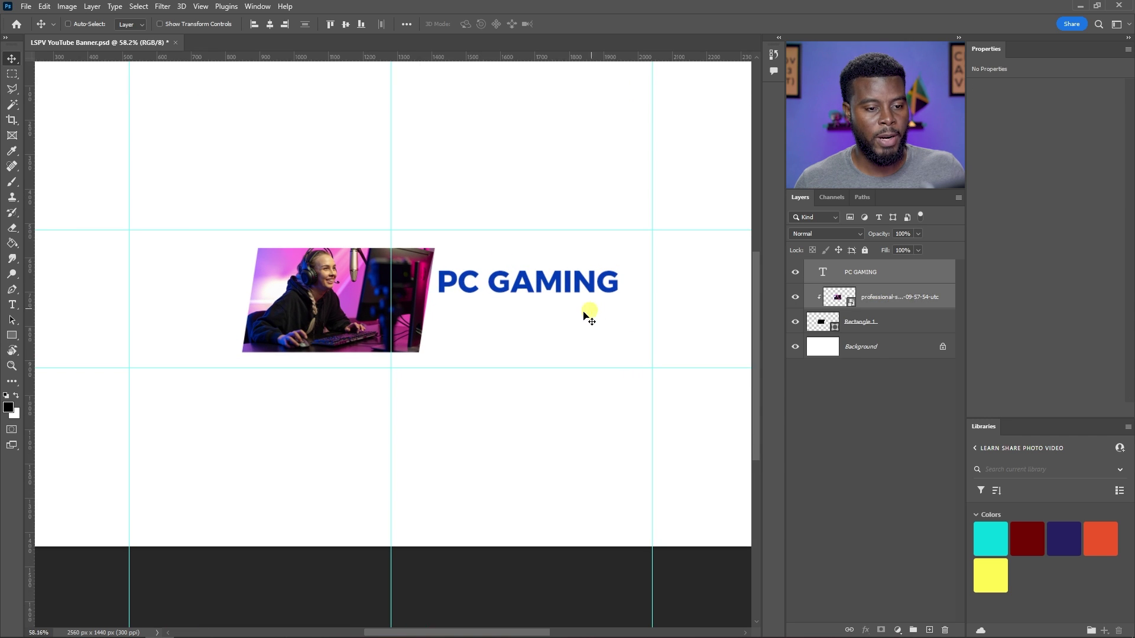
{"action": "left_click", "coordinate": [885, 324]}
{"action": "left_click", "coordinate": [898, 304], "text": "shift"}
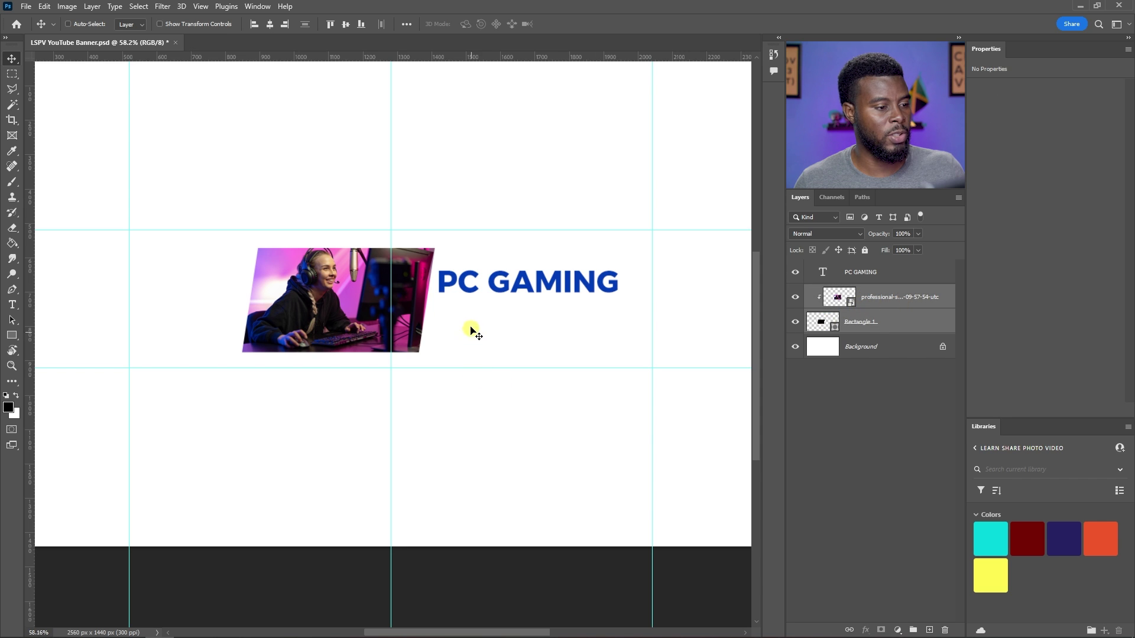
{"action": "left_click_drag", "start_coordinate": [478, 313], "coordinate": [448, 316]}
{"action": "left_click_drag", "start_coordinate": [363, 296], "coordinate": [284, 294]}
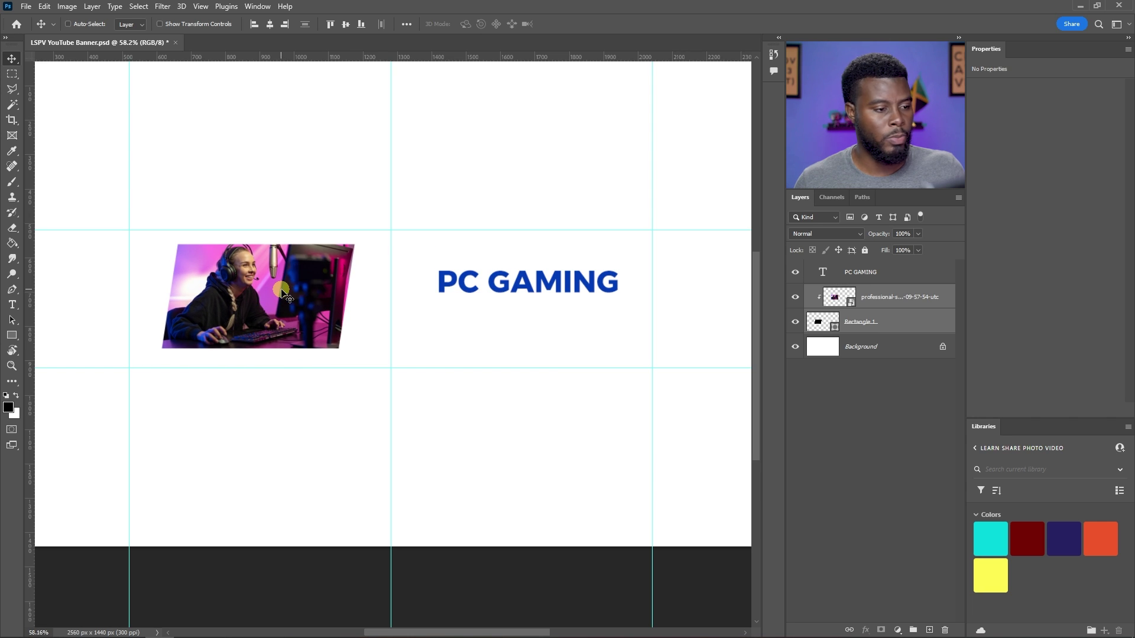
Reword the PC GAMING title as "PC GAMER PRO" and reposition it so it starts at the vertical centre guide
{"action": "left_click_drag", "start_coordinate": [584, 282], "coordinate": [544, 289]}
{"action": "key", "text": "t"}
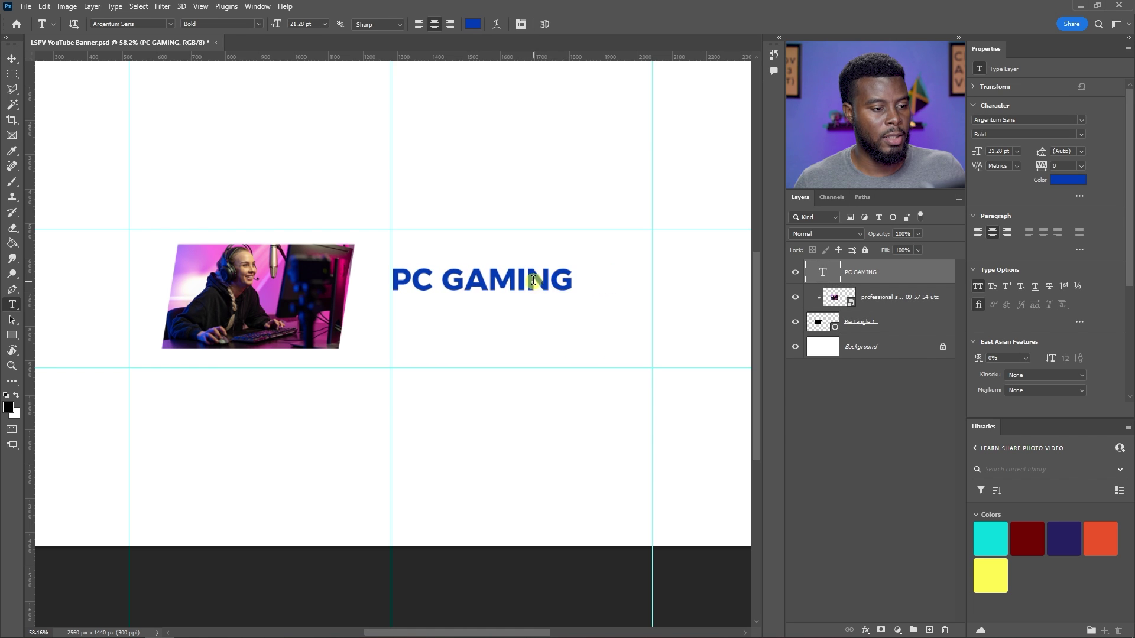
{"action": "left_click_drag", "start_coordinate": [515, 278], "coordinate": [641, 278]}
{"action": "type", "text": "ER PRO"}
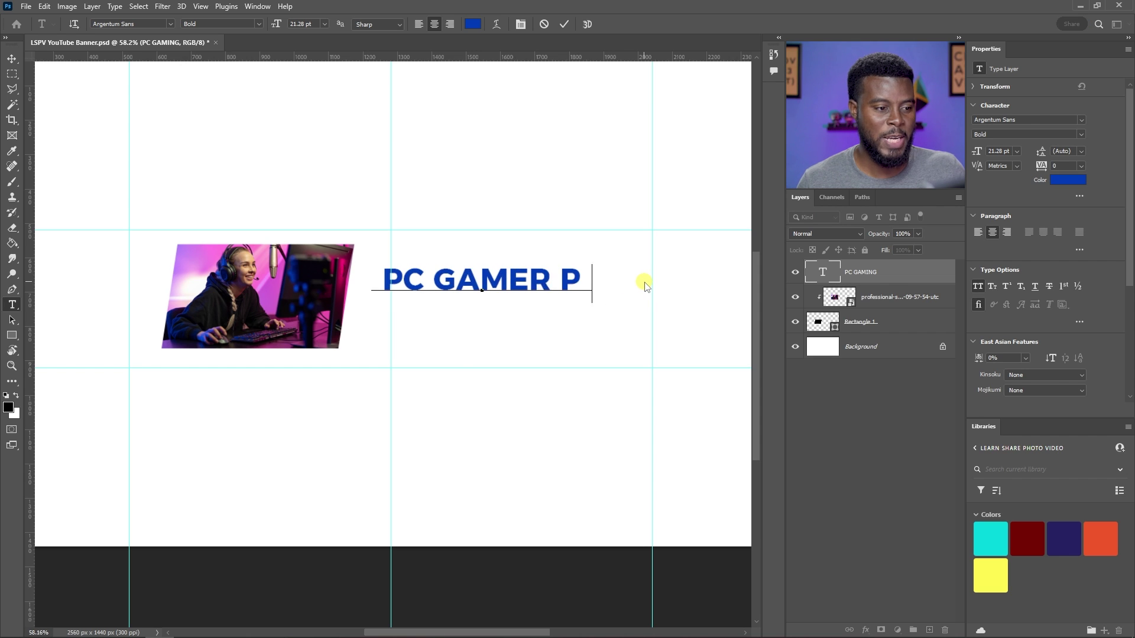
{"action": "key", "text": "ctrl+Return"}
{"action": "key", "text": "v"}
{"action": "left_click_drag", "start_coordinate": [450, 287], "coordinate": [482, 286]}
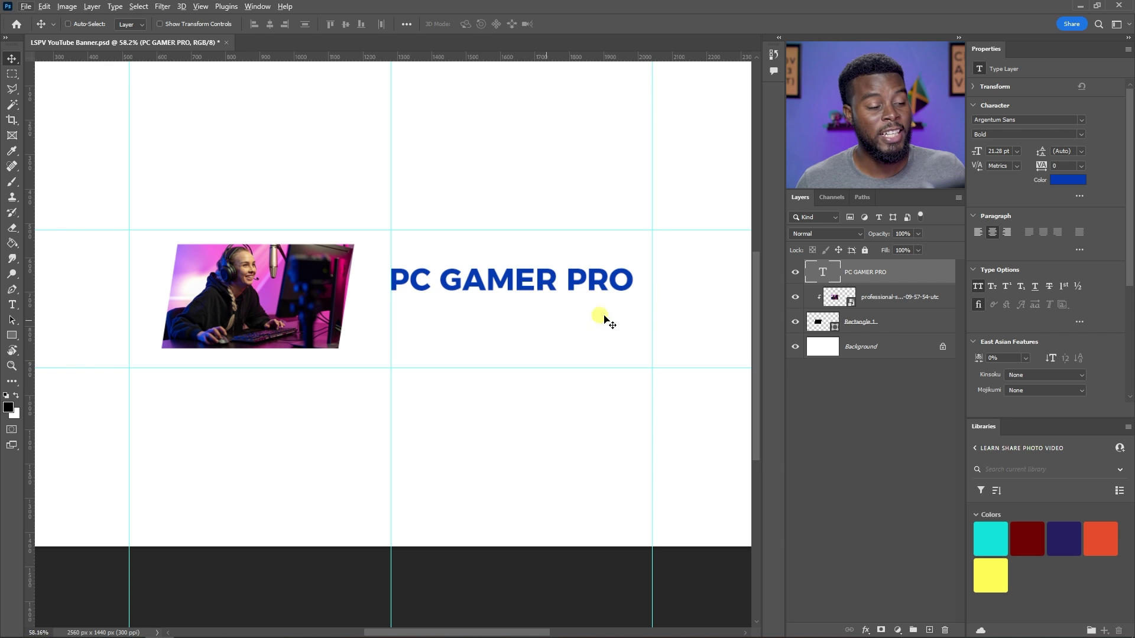
Add a new text layer below the title reading "NEW VIDEOS EVERY MONDAY"
{"action": "scroll", "coordinate": [575, 310], "scroll_direction": "up", "scroll_amount": 2}
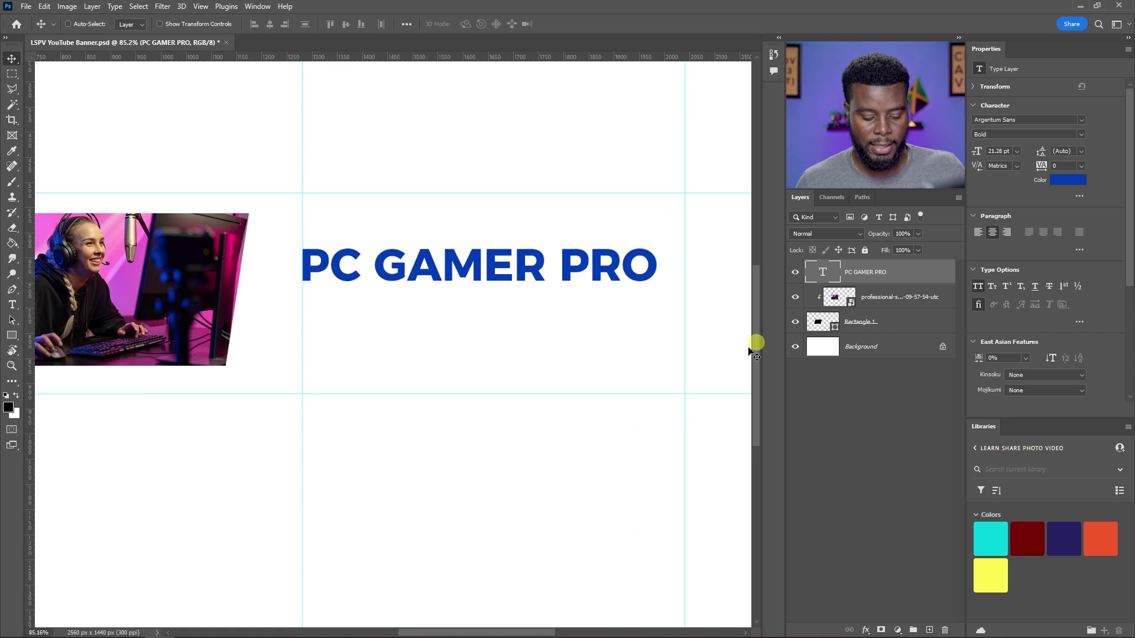
{"action": "key", "text": "t"}
{"action": "left_click", "coordinate": [382, 331]}
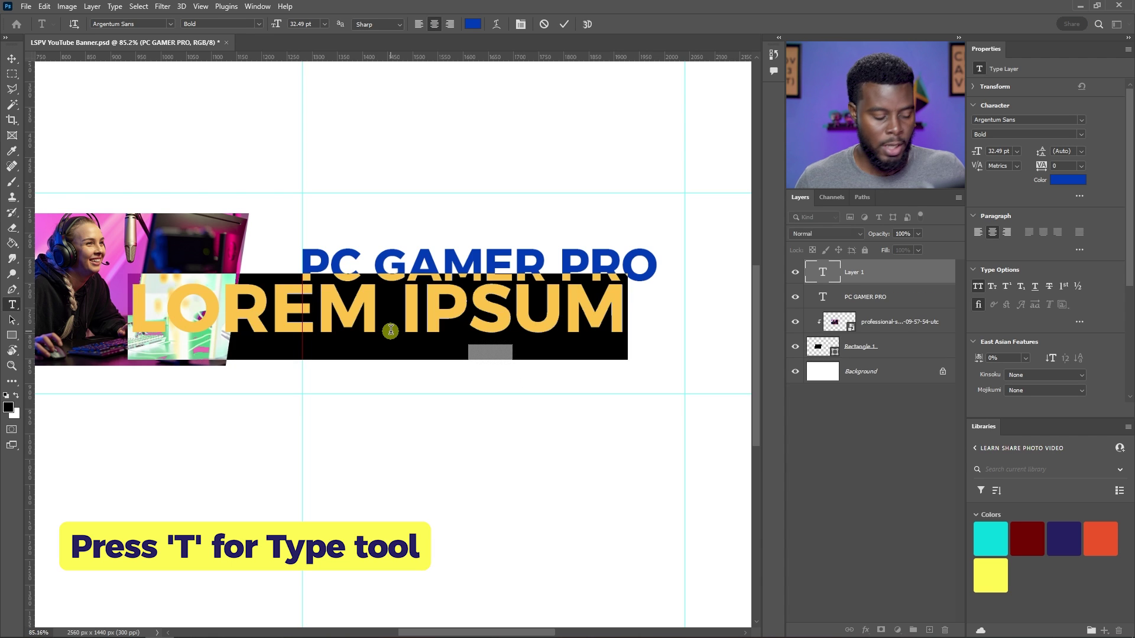
{"action": "type", "text": "NEW VIDEOS EVERY"}
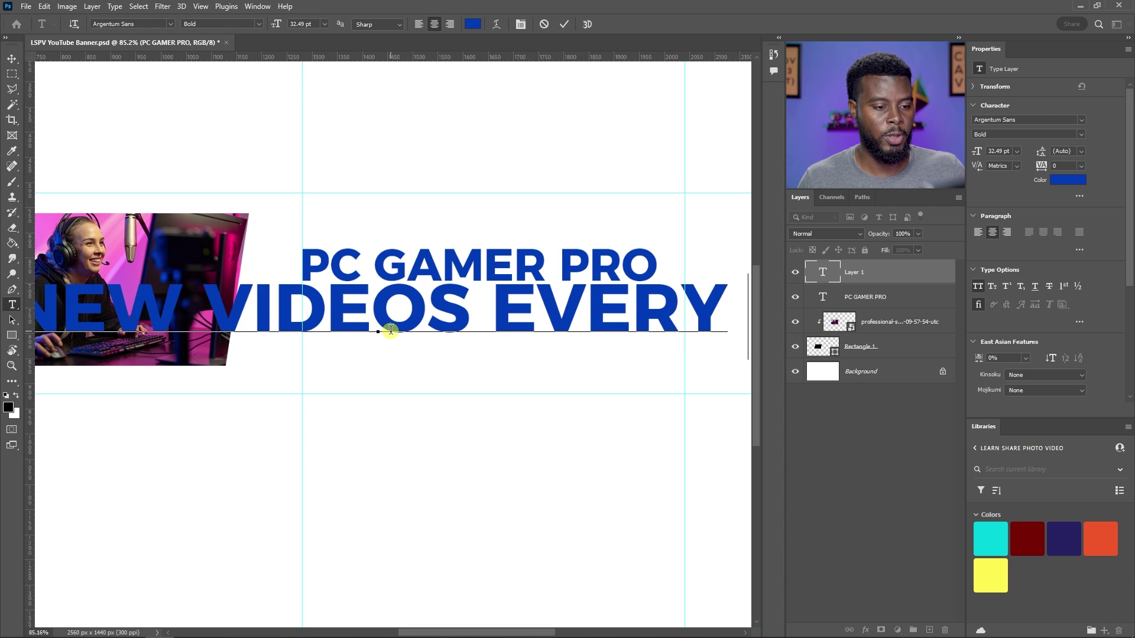
{"action": "type", "text": " MONDAY"}
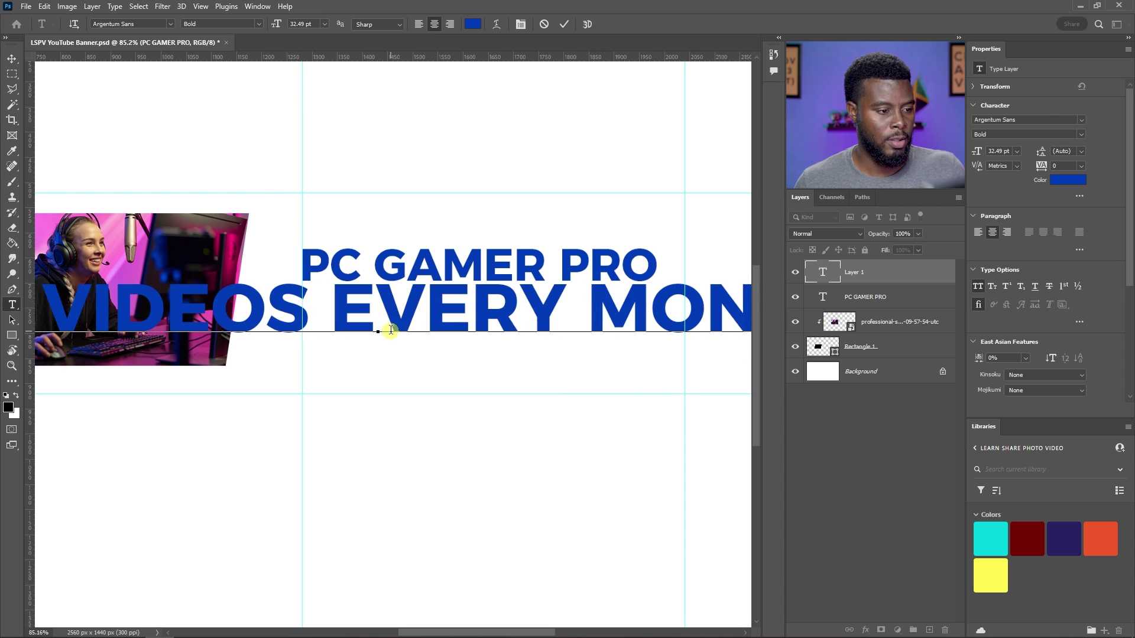
{"action": "key", "text": "ctrl+Return"}
Reduce the NEW VIDEOS EVERY MONDAY text to 10 pt and place it directly beneath the PC GAMER PRO title
{"action": "left_click", "coordinate": [1017, 153]}
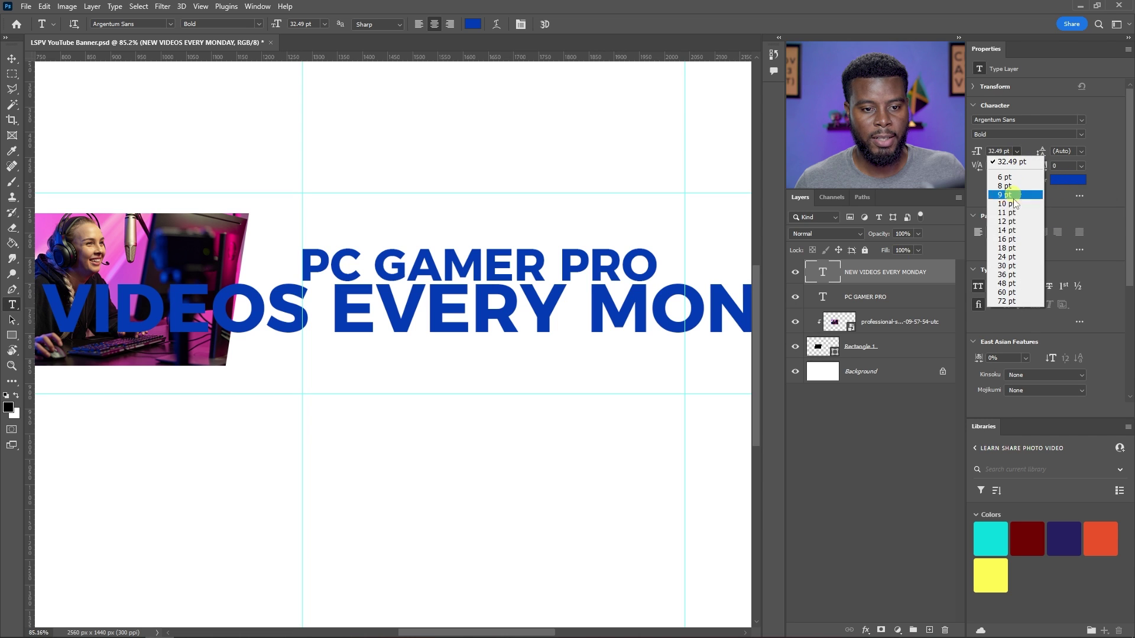
{"action": "left_click", "coordinate": [1012, 249]}
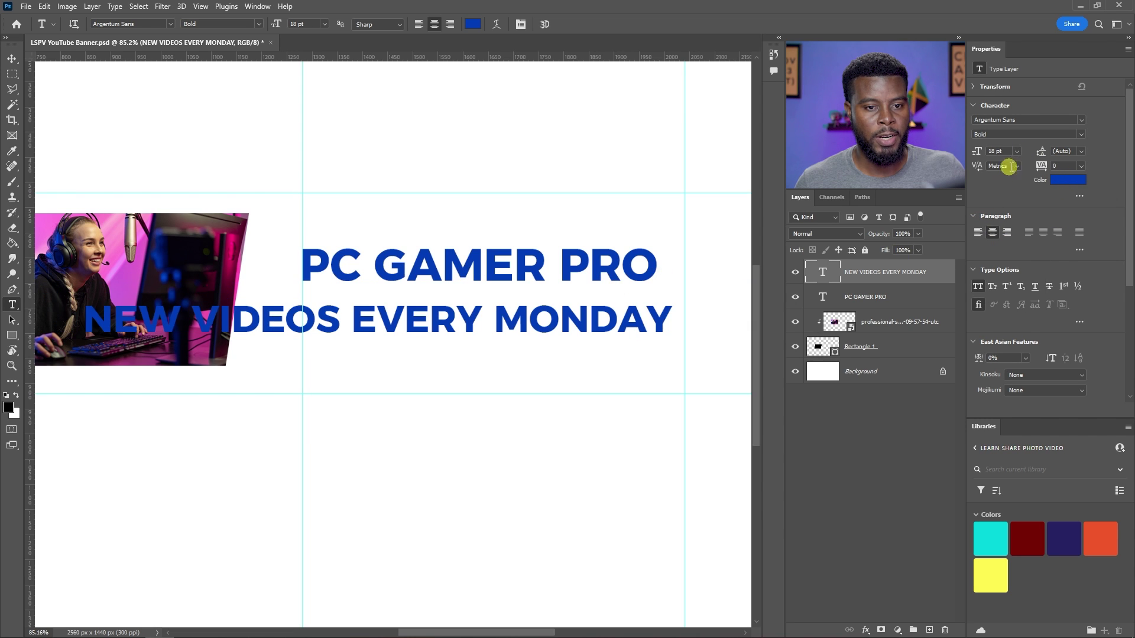
{"action": "left_click", "coordinate": [1017, 151]}
{"action": "left_click", "coordinate": [1004, 228]}
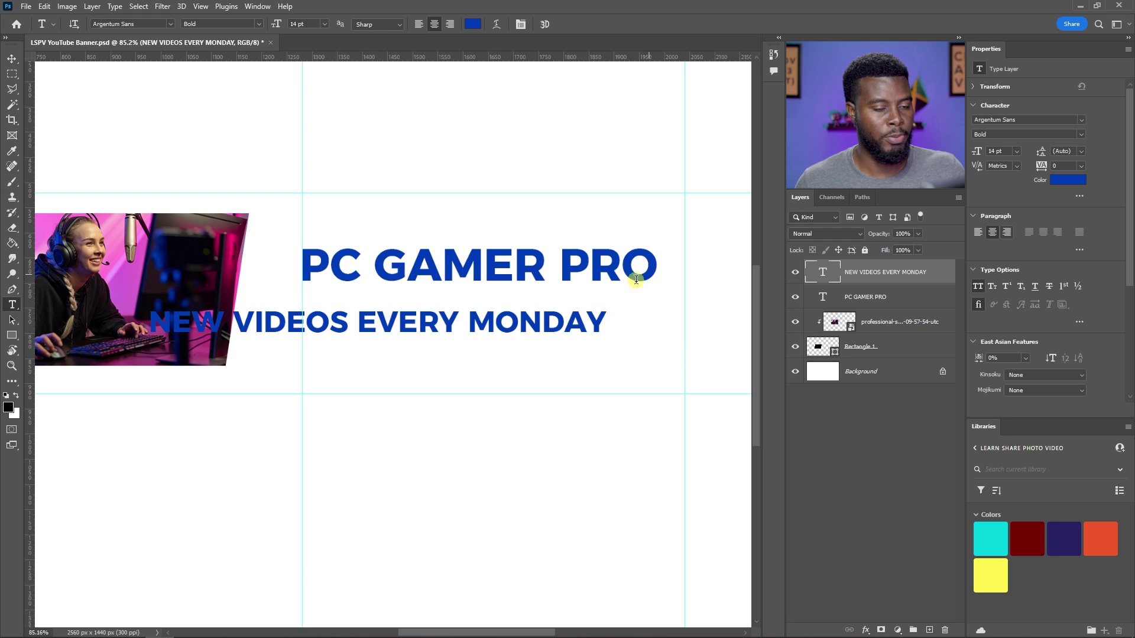
{"action": "left_click", "coordinate": [1017, 151]}
{"action": "left_click", "coordinate": [1007, 221]}
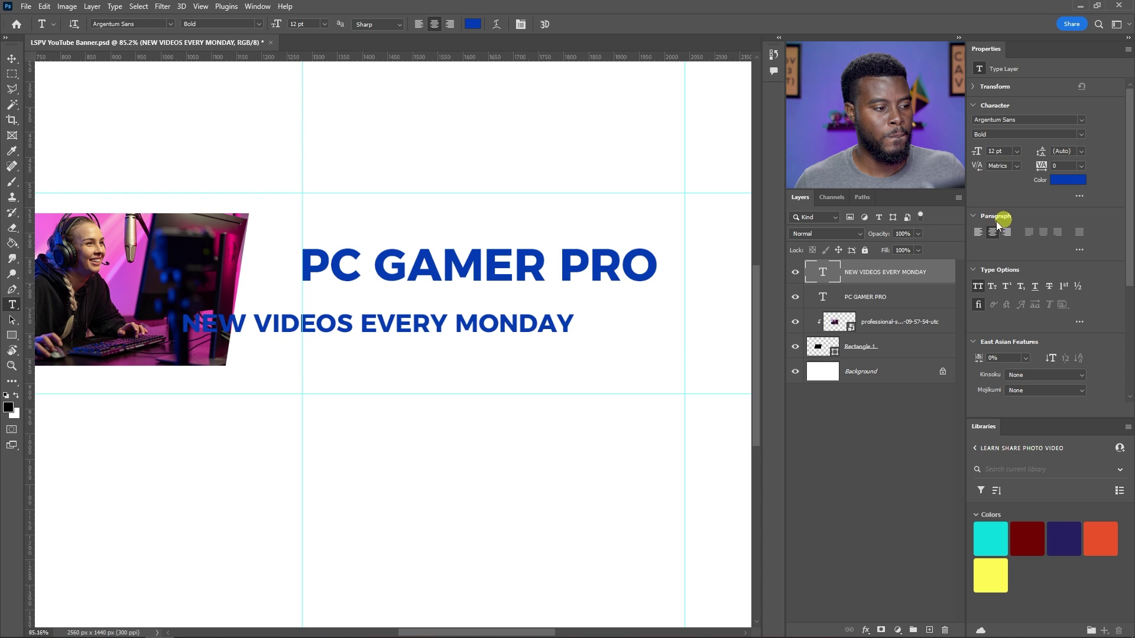
{"action": "key", "text": "v"}
{"action": "left_click_drag", "start_coordinate": [440, 355], "coordinate": [541, 335]}
{"action": "left_click", "coordinate": [1023, 153]}
{"action": "left_click", "coordinate": [1006, 203]}
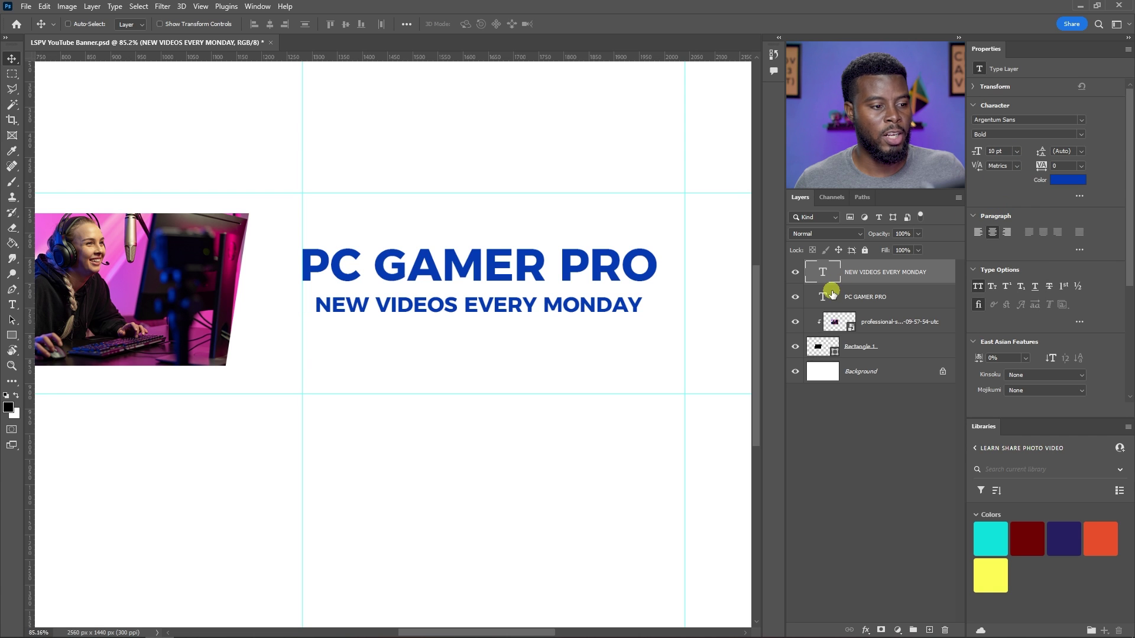
Colour the NEW VIDEOS EVERY MONDAY text pink #d65cd5 by sampling the background near the microphone in the gamer photo
{"action": "scroll", "coordinate": [451, 337], "scroll_direction": "up", "scroll_amount": 3}
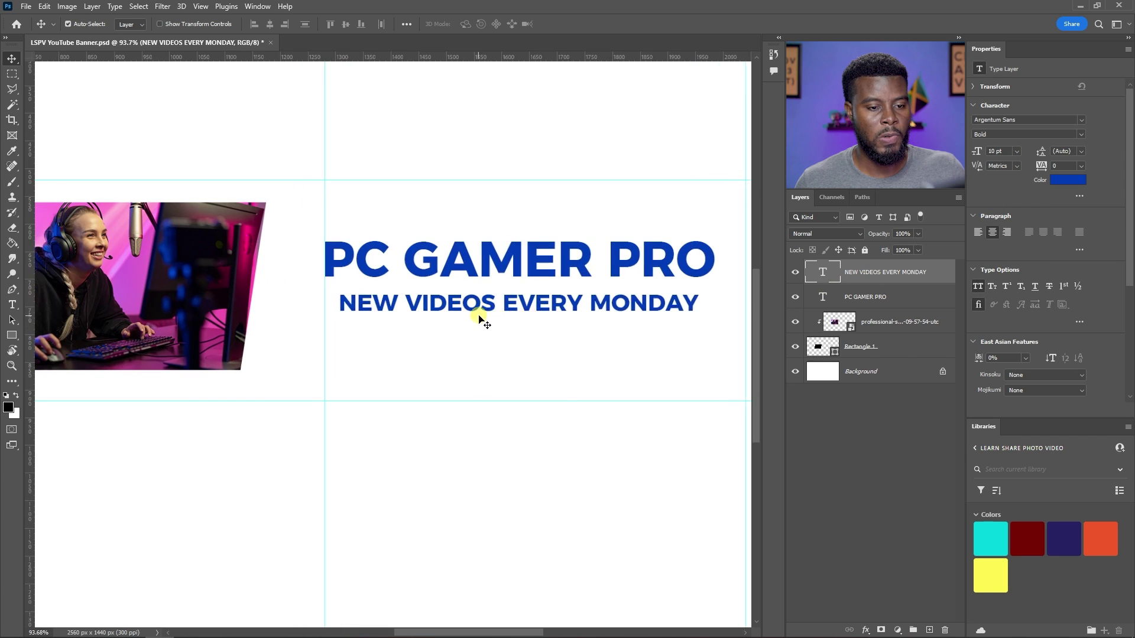
{"action": "scroll", "coordinate": [520, 331], "scroll_direction": "left", "scroll_amount": 2}
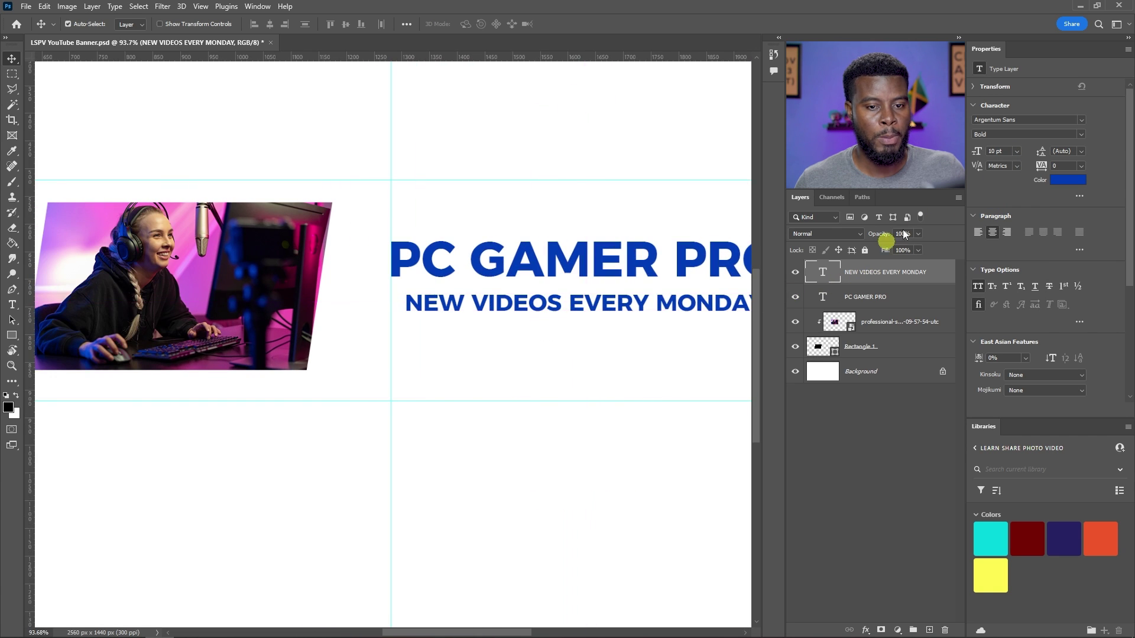
{"action": "left_click", "coordinate": [1060, 185]}
{"action": "left_click_drag", "start_coordinate": [206, 267], "coordinate": [200, 261]}
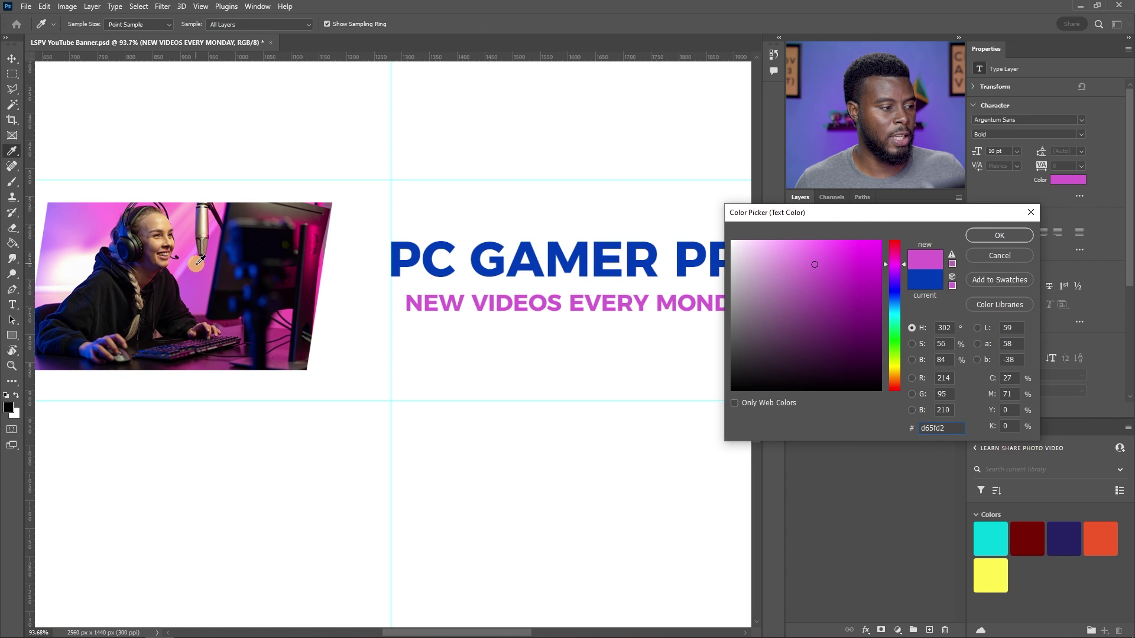
{"action": "left_click", "coordinate": [999, 235]}
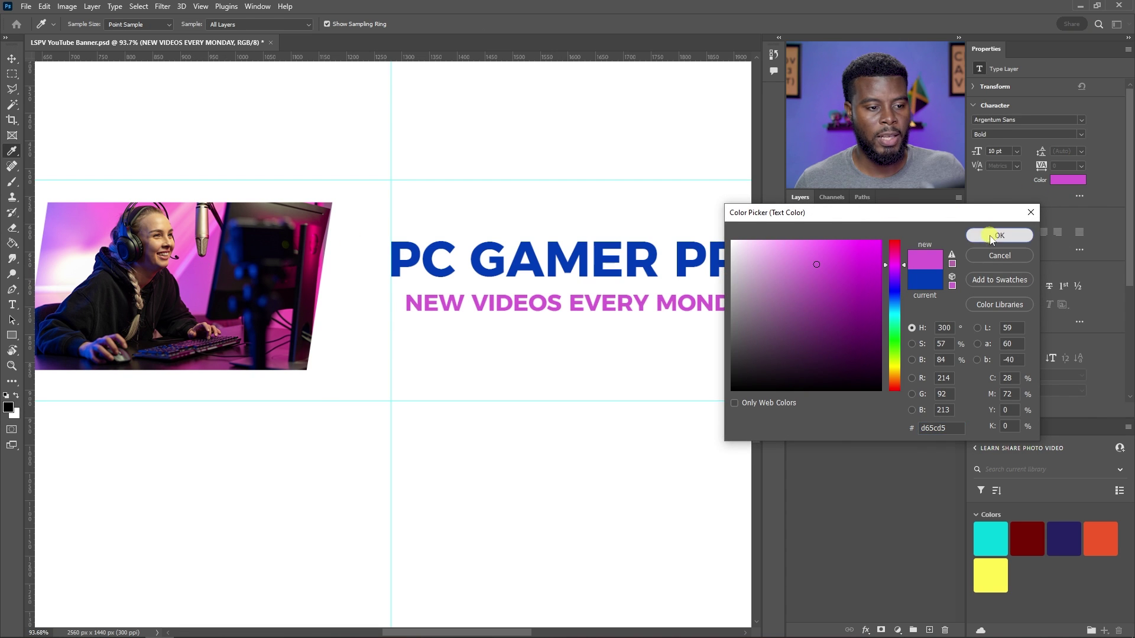
Try the Black font style on the PC GAMER PRO title, then set it to Black Italic
{"action": "left_click", "coordinate": [899, 297]}
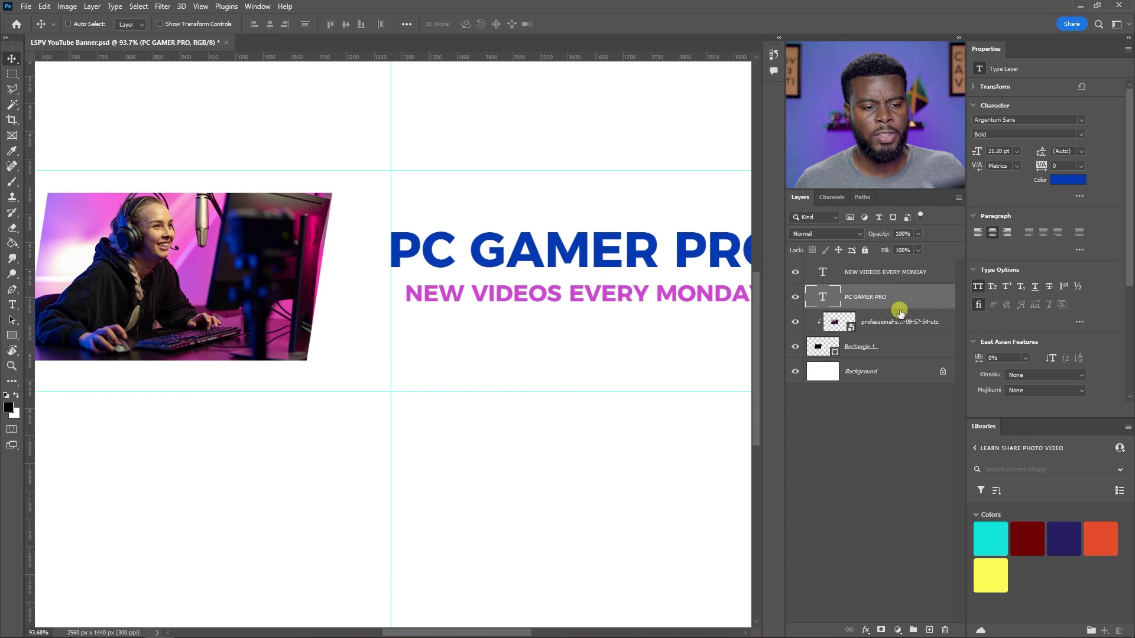
{"action": "scroll", "coordinate": [570, 295], "scroll_direction": "right", "scroll_amount": 5}
{"action": "scroll", "coordinate": [570, 286], "scroll_direction": "left", "scroll_amount": 1}
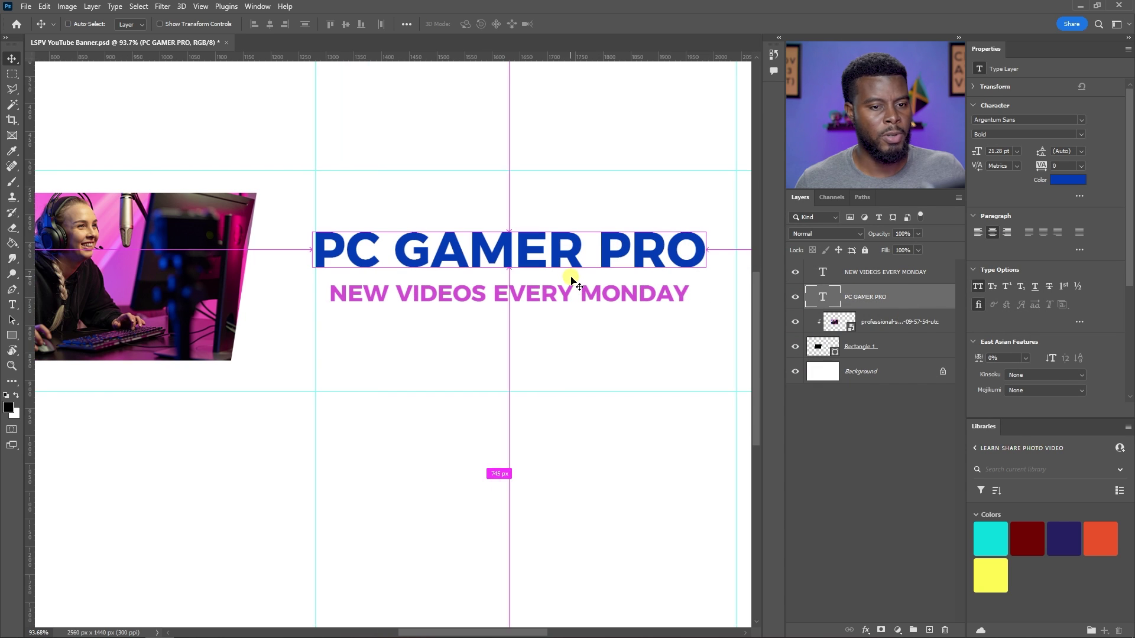
{"action": "left_click", "coordinate": [1085, 135]}
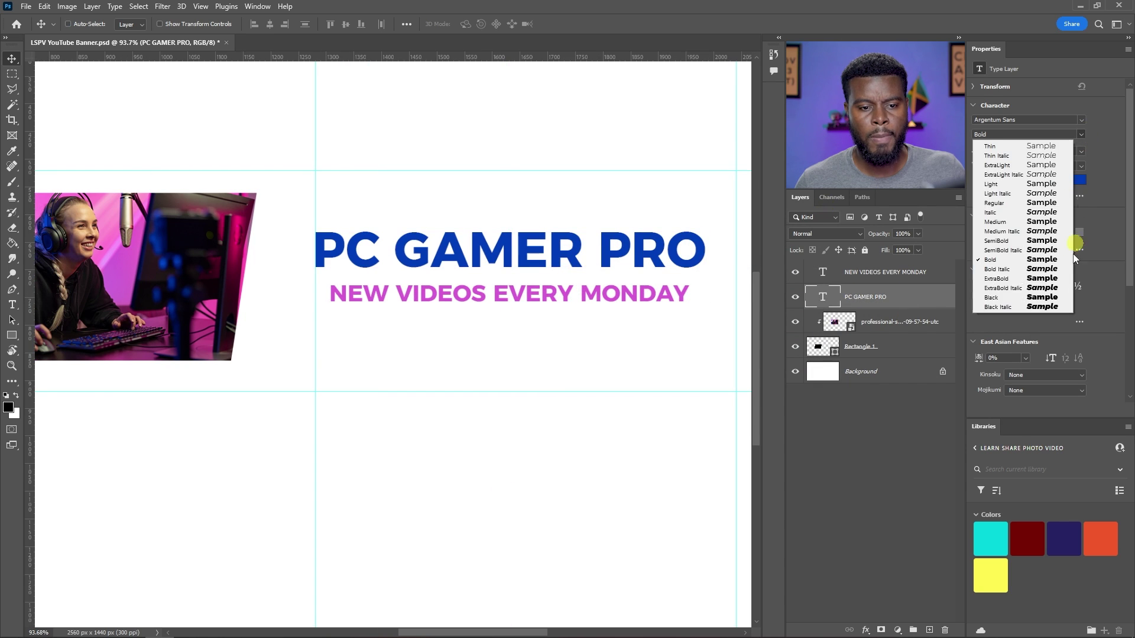
{"action": "left_click", "coordinate": [1036, 301]}
{"action": "scroll", "coordinate": [545, 293], "scroll_direction": "down", "scroll_amount": 1}
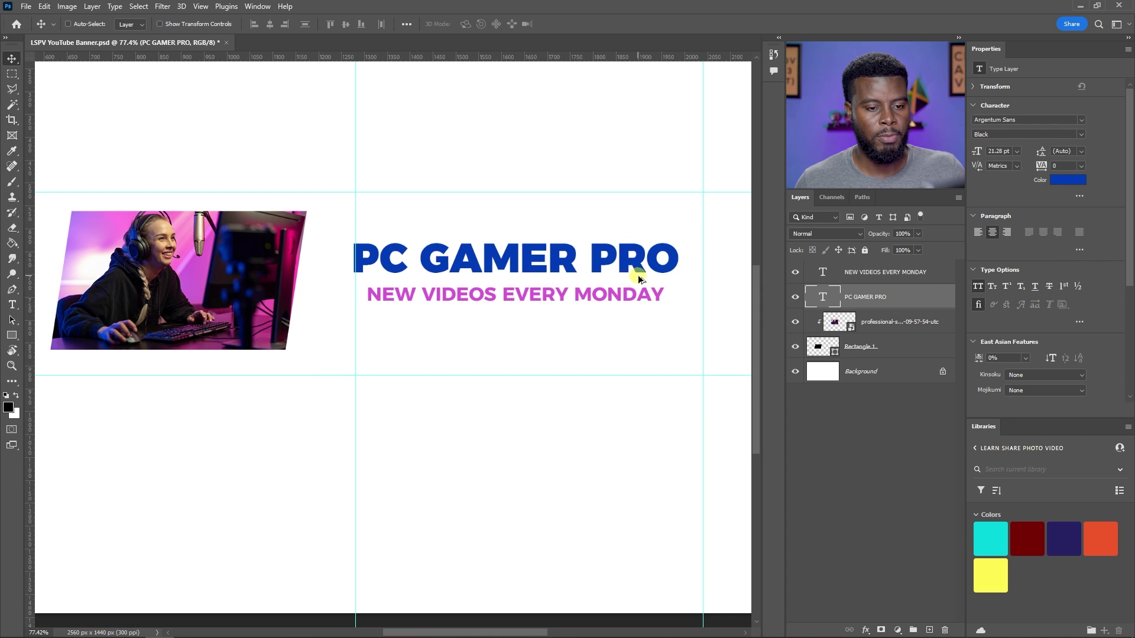
{"action": "scroll", "coordinate": [638, 275], "scroll_direction": "up", "scroll_amount": 1}
{"action": "left_click", "coordinate": [1082, 134]}
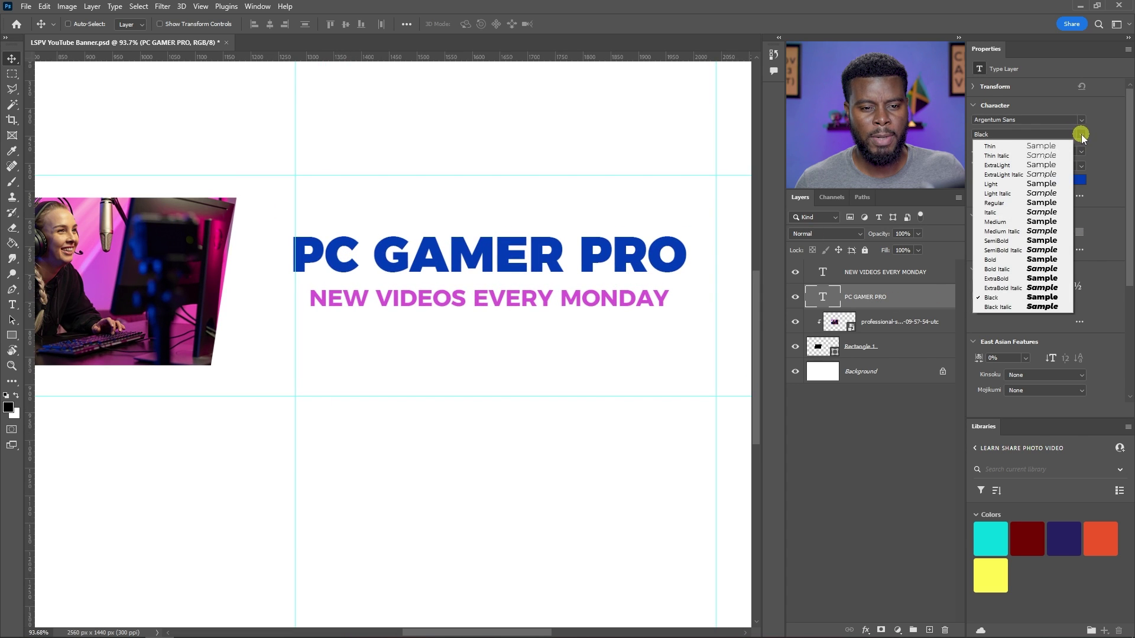
{"action": "left_click", "coordinate": [1057, 307]}
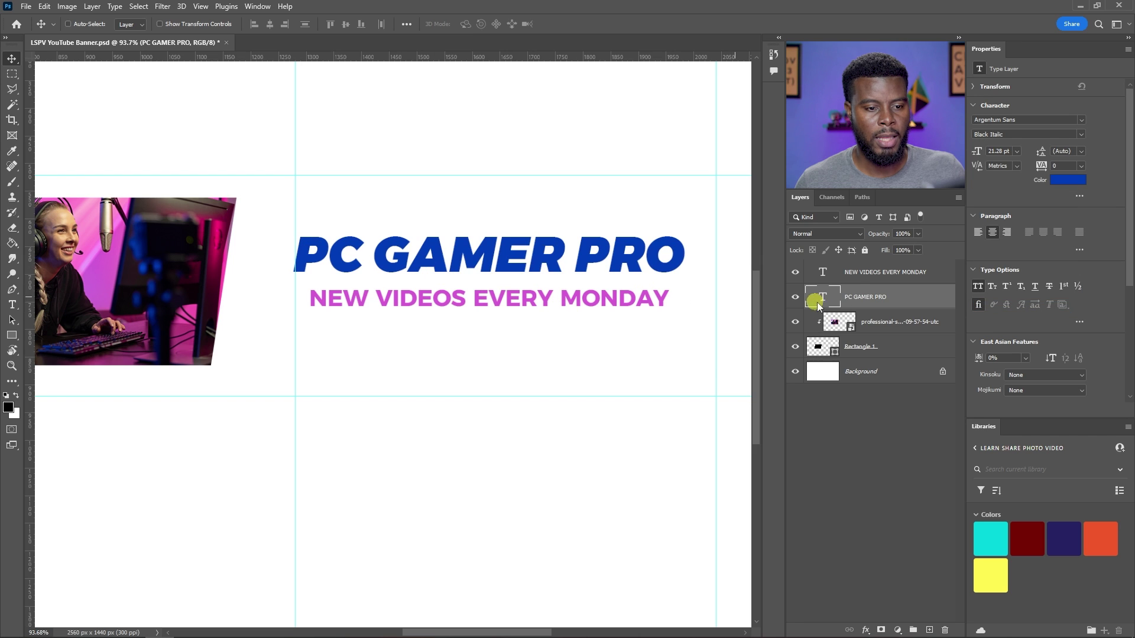
Set the font style of the whole NEW VIDEOS EVERY MONDAY line to SemiBold
{"action": "left_click", "coordinate": [856, 274]}
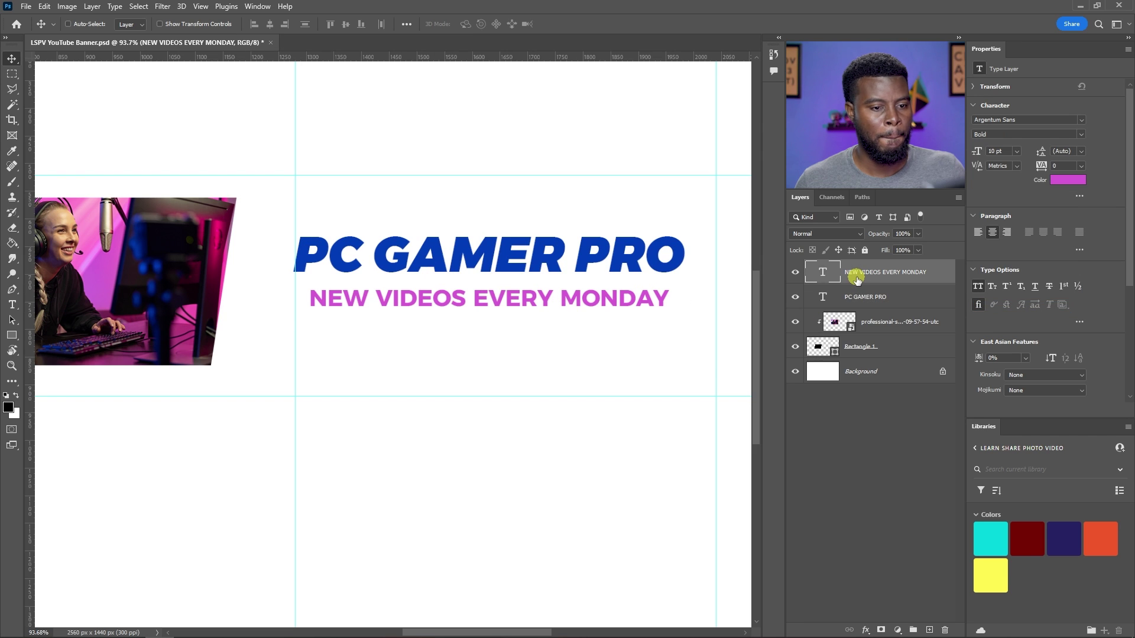
{"action": "left_click", "coordinate": [1081, 135]}
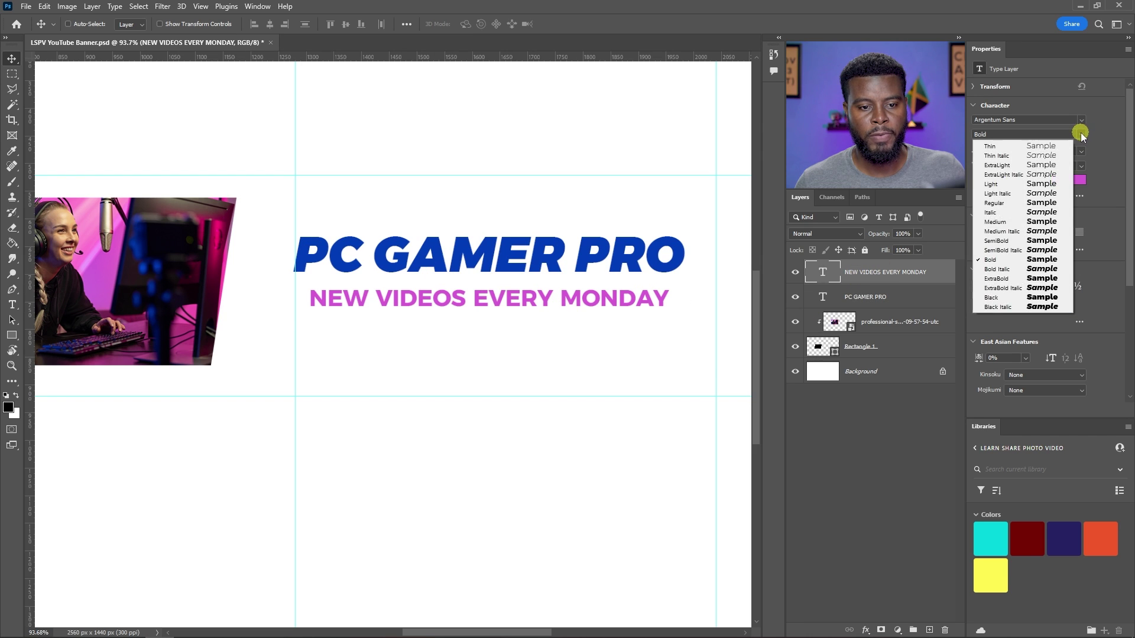
{"action": "left_click", "coordinate": [1040, 242]}
Set only the words EVERY MONDAY in the subtitle to the Bold font style
{"action": "scroll", "coordinate": [488, 323], "scroll_direction": "down", "scroll_amount": 2}
{"action": "key", "text": "t"}
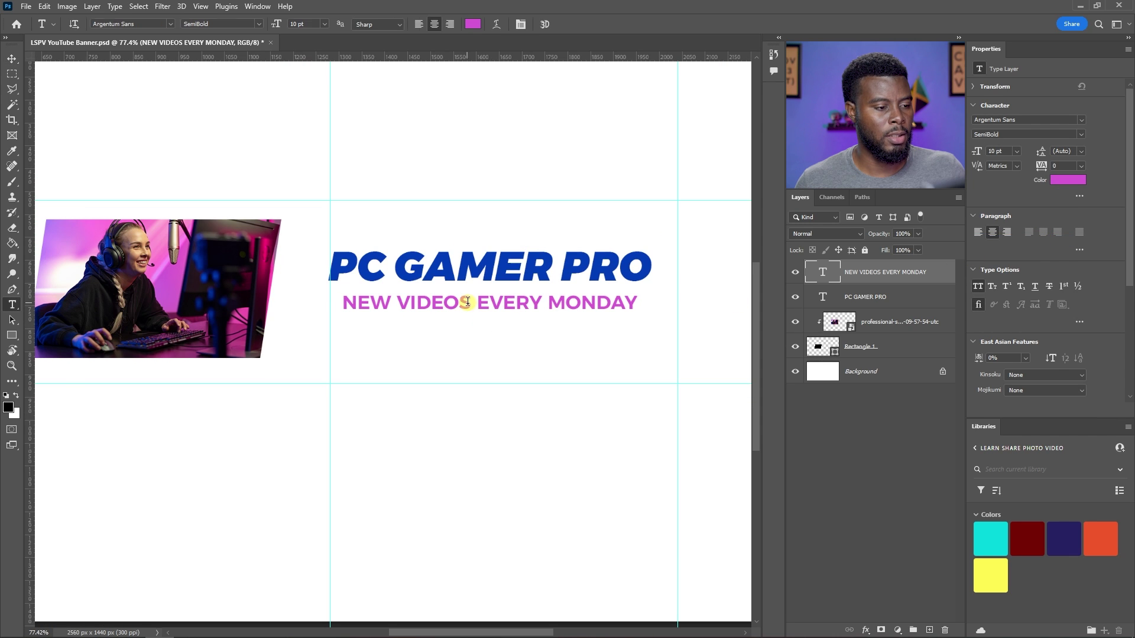
{"action": "left_click_drag", "start_coordinate": [469, 302], "coordinate": [342, 303]}
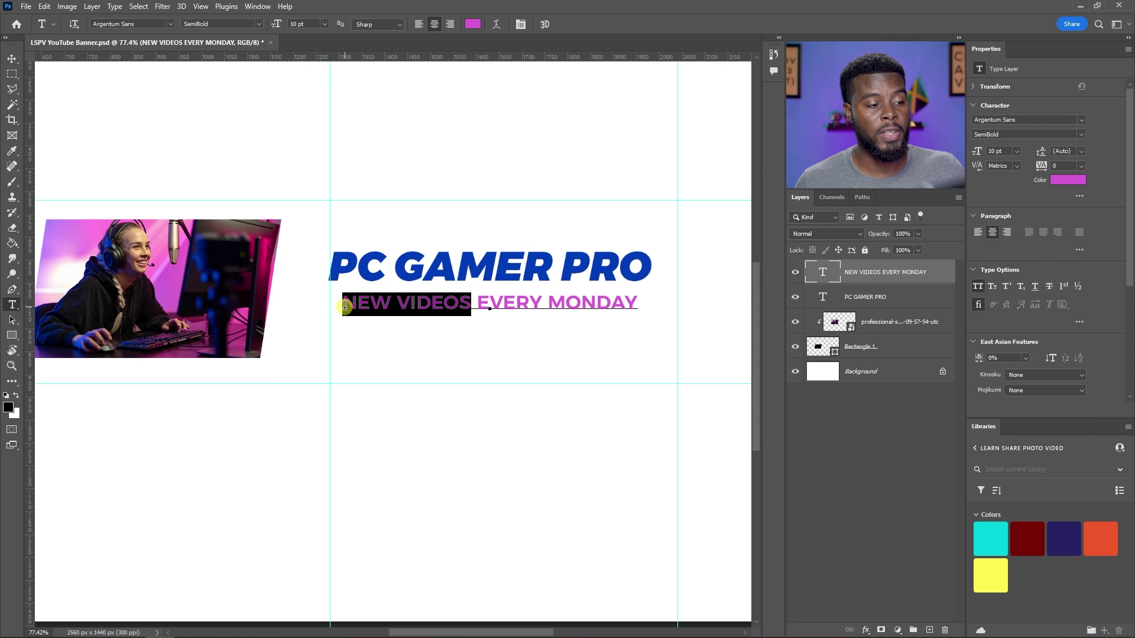
{"action": "left_click", "coordinate": [527, 303]}
{"action": "left_click_drag", "start_coordinate": [480, 303], "coordinate": [638, 303]}
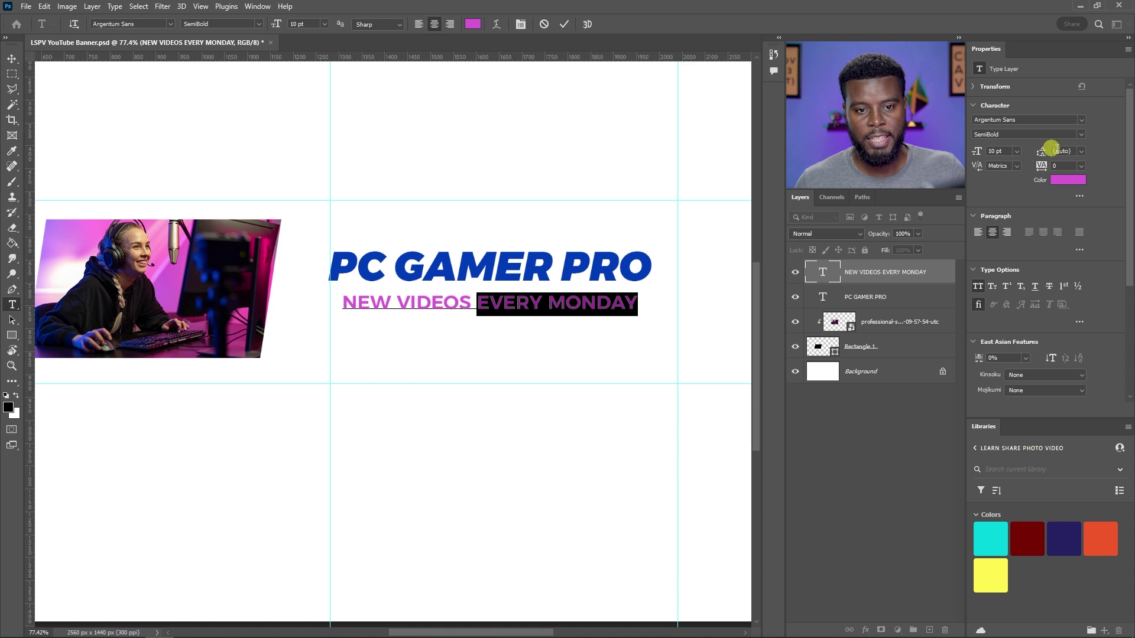
{"action": "left_click", "coordinate": [1082, 135]}
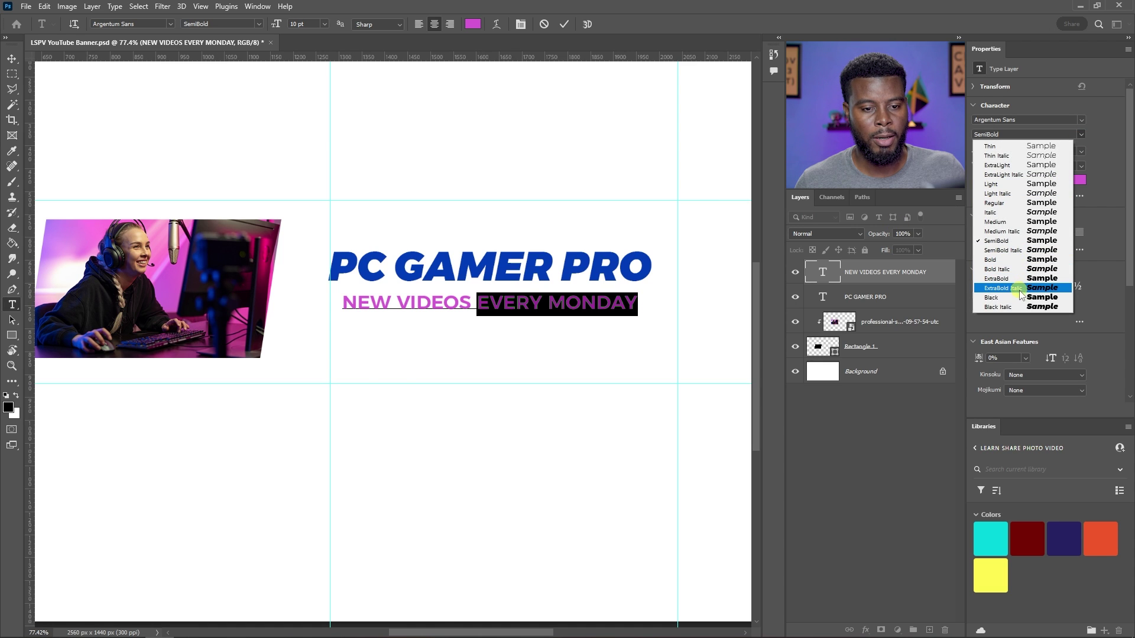
{"action": "left_click", "coordinate": [998, 260]}
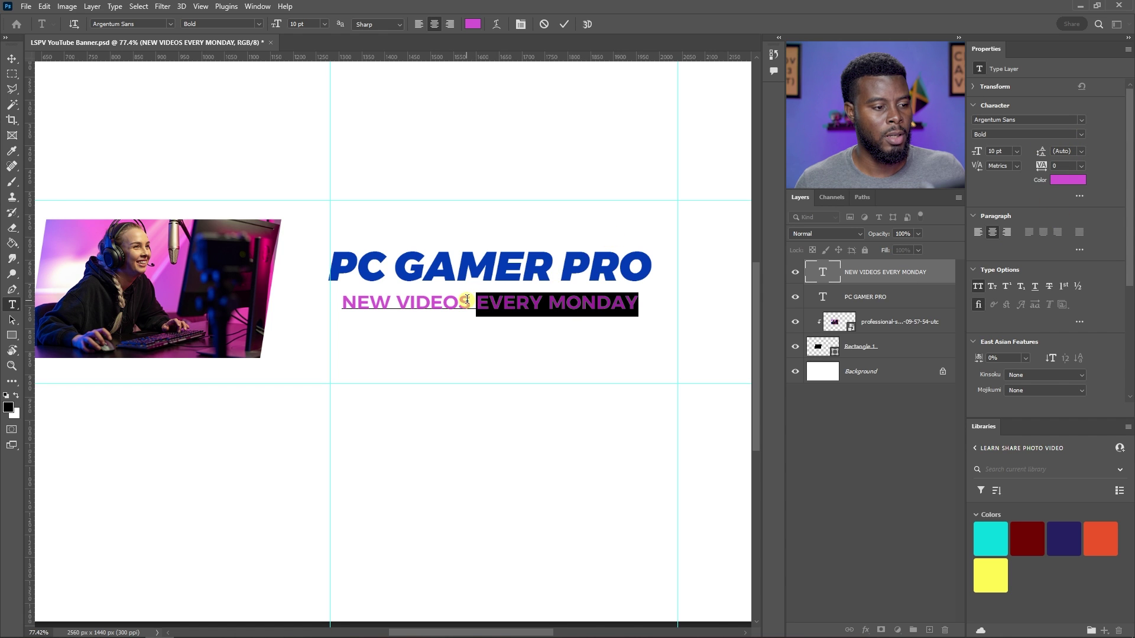
Set only the words NEW VIDEOS in the subtitle to the Medium font style
{"action": "left_click_drag", "start_coordinate": [471, 302], "coordinate": [253, 284]}
{"action": "left_click", "coordinate": [987, 130]}
{"action": "key", "text": "Up"}
{"action": "left_click", "coordinate": [1082, 134]}
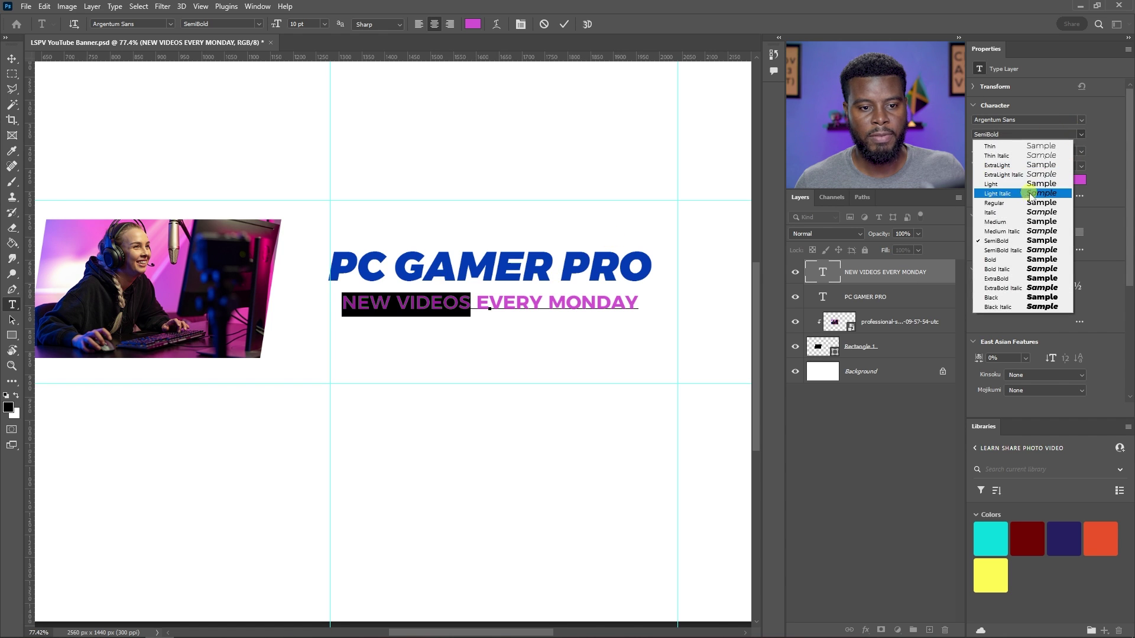
{"action": "left_click", "coordinate": [1011, 221]}
{"action": "left_click", "coordinate": [863, 278]}
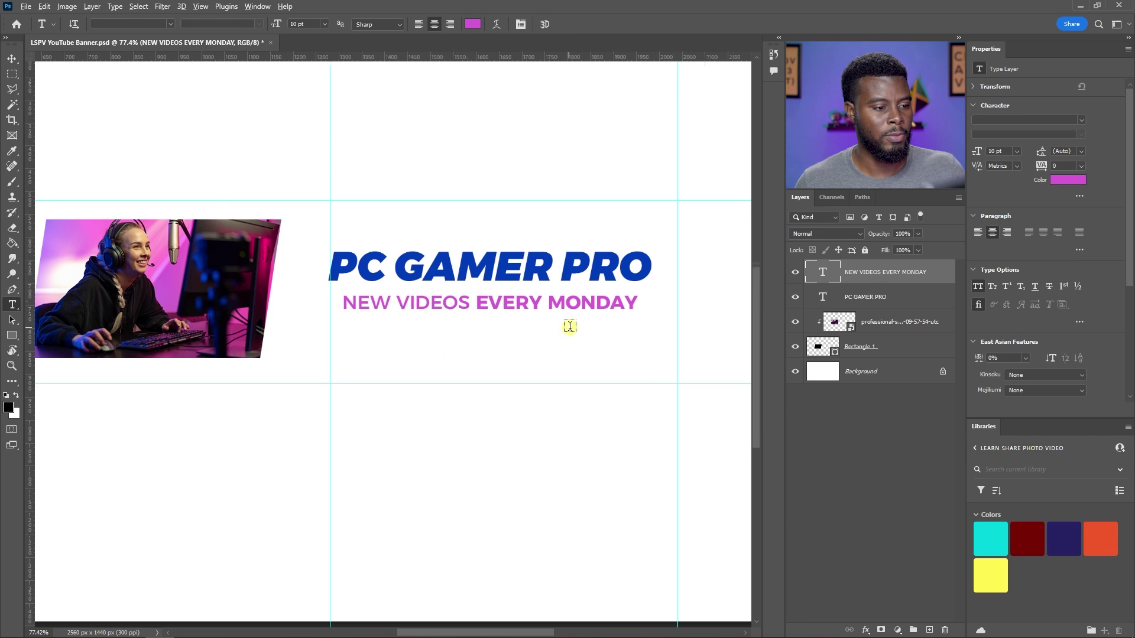
Set only the words EVERY MONDAY in the subtitle to the ExtraBold font style
{"action": "scroll", "coordinate": [569, 324], "scroll_direction": "up", "scroll_amount": 2}
{"action": "left_click_drag", "start_coordinate": [447, 294], "coordinate": [662, 296]}
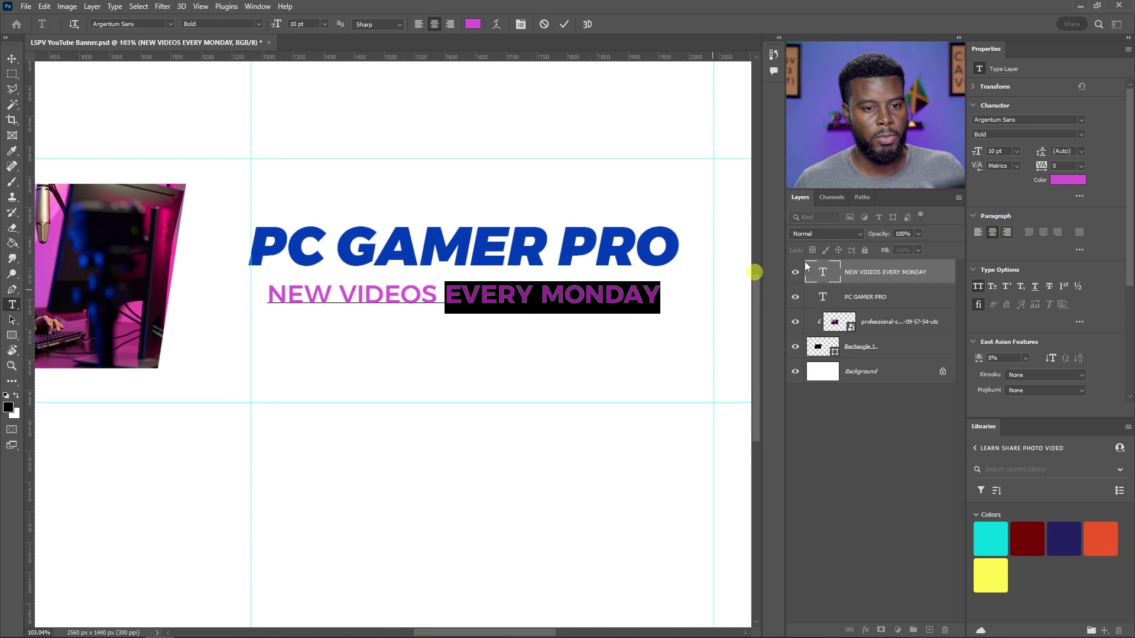
{"action": "left_click", "coordinate": [1081, 135]}
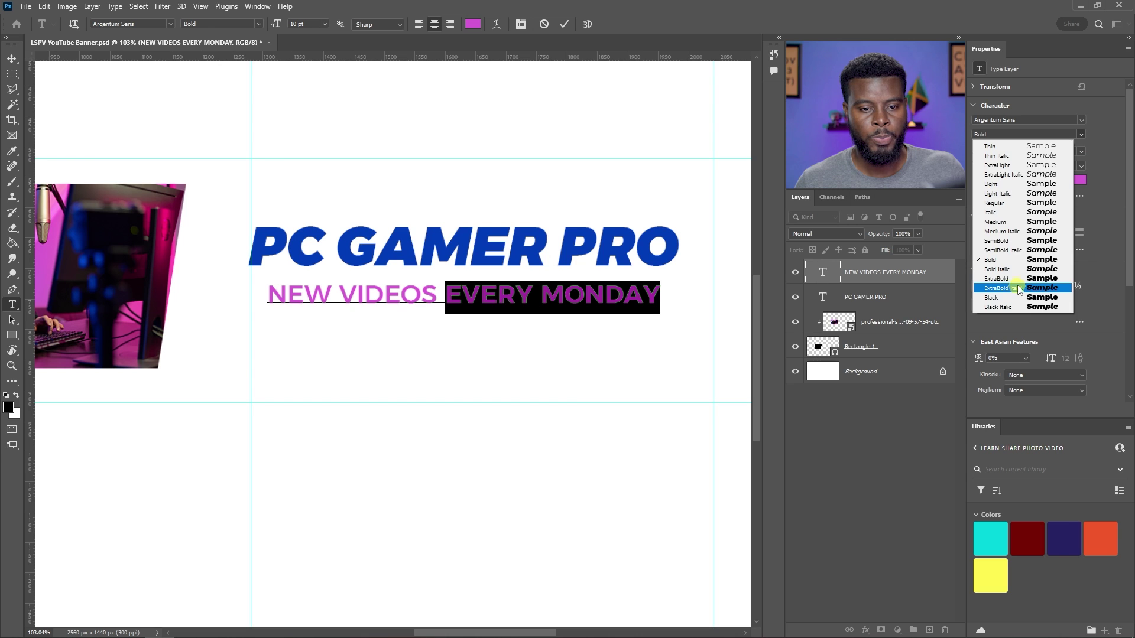
{"action": "left_click", "coordinate": [995, 278]}
{"action": "key", "text": "Escape"}
Move the NEW VIDEOS EVERY MONDAY line so its right end aligns with the PC GAMER PRO title, and save the banner
{"action": "key", "text": "v"}
{"action": "key", "text": "ctrl+0"}
{"action": "mouse_move", "coordinate": [458, 275]}
{"action": "left_mouse_down"}
{"action": "mouse_move", "coordinate": [428, 295]}
{"action": "mouse_move", "coordinate": [552, 286]}
{"action": "mouse_move", "coordinate": [469, 279]}
{"action": "mouse_move", "coordinate": [479, 277]}
{"action": "left_mouse_up"}
{"action": "scroll", "coordinate": [428, 296], "scroll_direction": "up", "scroll_amount": 3}
{"action": "scroll", "coordinate": [476, 278], "scroll_direction": "down", "scroll_amount": 3}
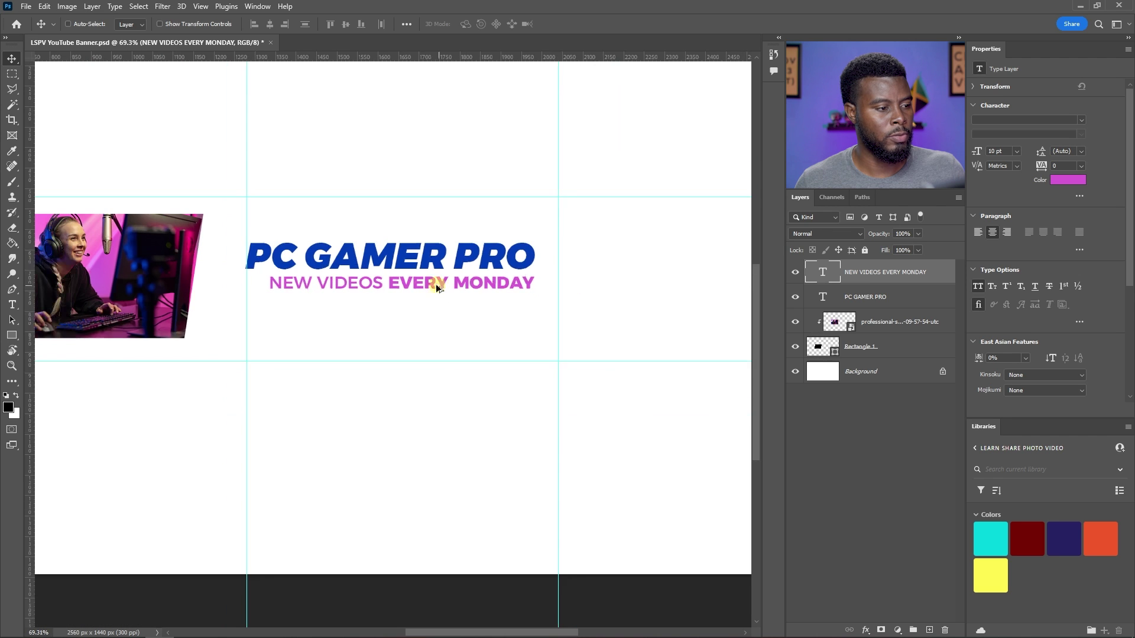
{"action": "scroll", "coordinate": [469, 278], "scroll_direction": "down", "scroll_amount": 1}
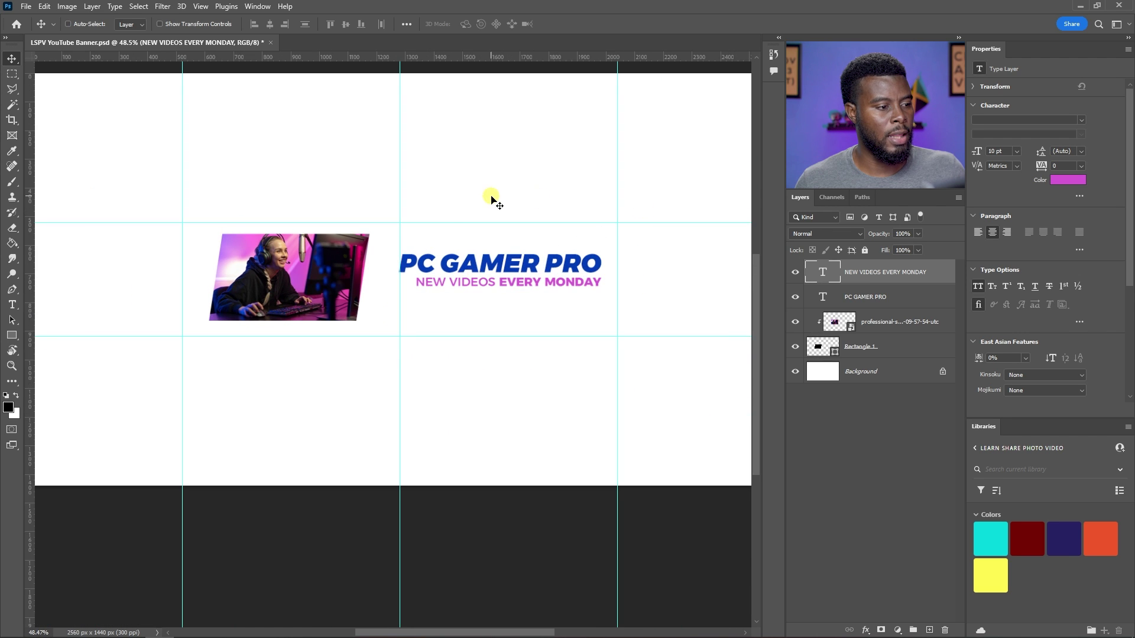
{"action": "scroll", "coordinate": [458, 208], "scroll_direction": "up", "scroll_amount": 1}
{"action": "scroll", "coordinate": [459, 207], "scroll_direction": "down", "scroll_amount": 3}
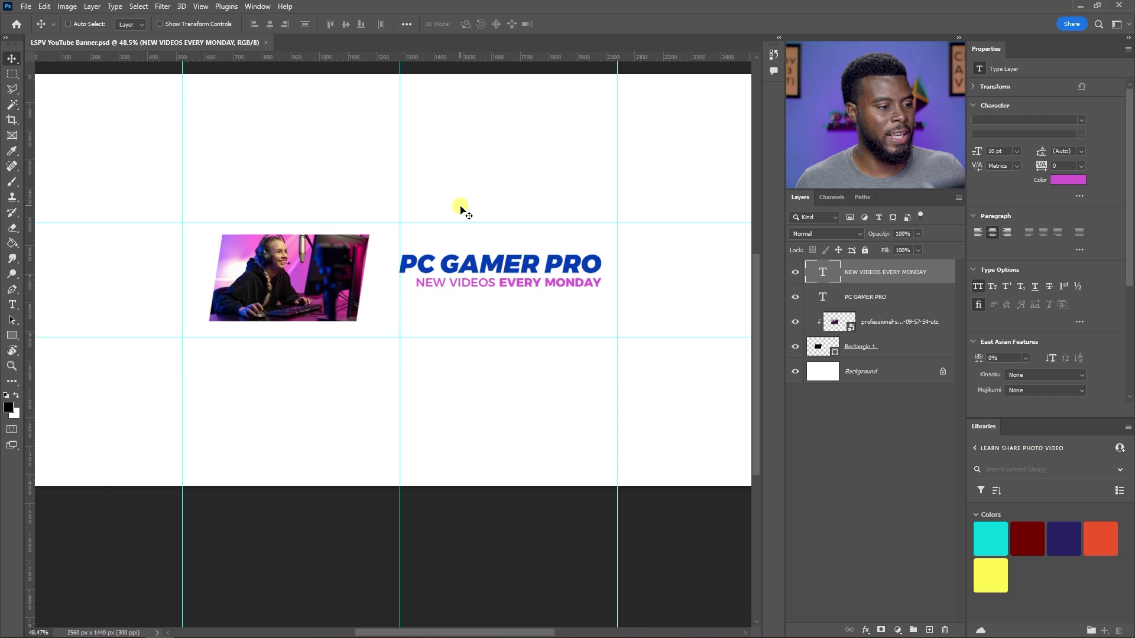
{"action": "scroll", "coordinate": [466, 207], "scroll_direction": "up", "scroll_amount": 4}
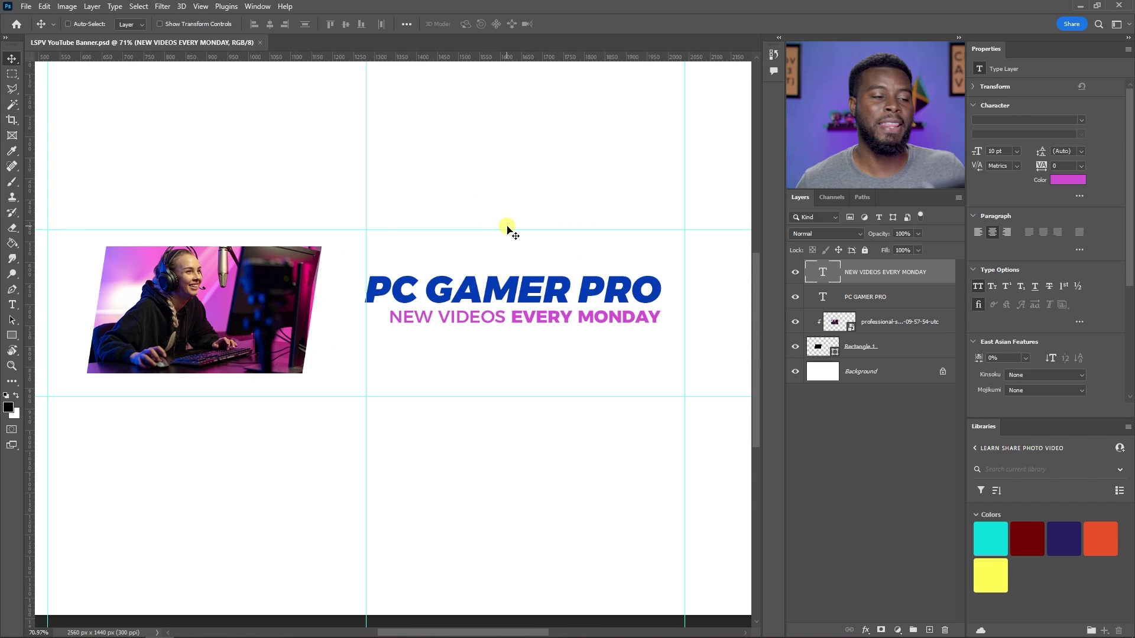
{"action": "scroll", "coordinate": [360, 257], "scroll_direction": "down", "scroll_amount": 1}
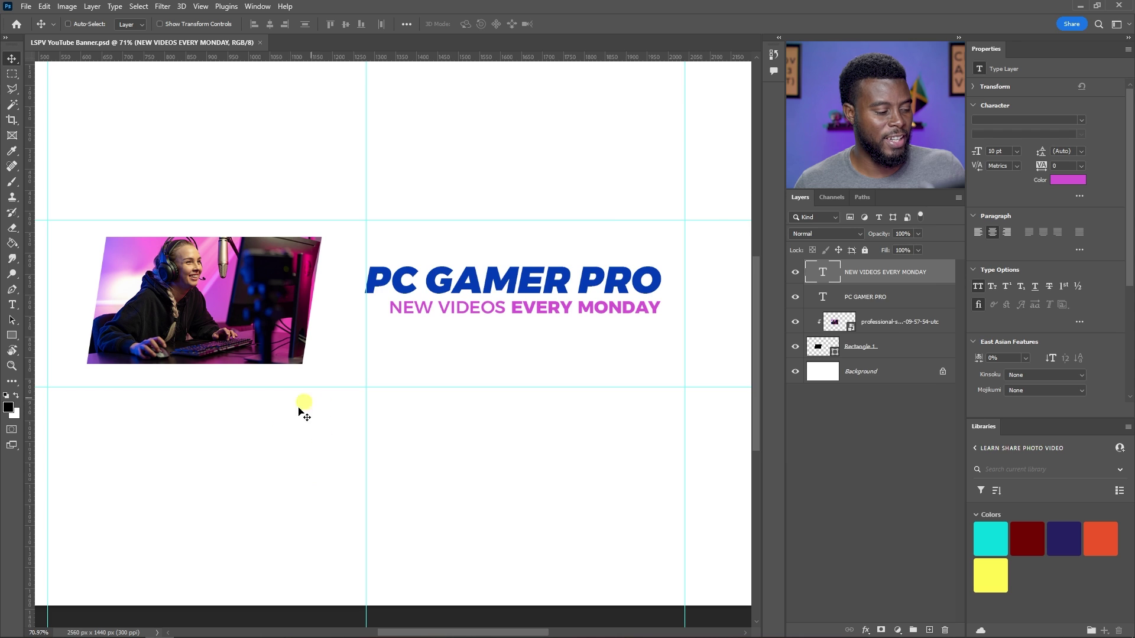
Place the yt_icon_rgb.png YouTube icon from the file folder into the banner below the subtitle, about 84 px wide
{"action": "key", "text": "alt+Tab"}
{"action": "left_click_drag", "start_coordinate": [714, 274], "coordinate": [516, 519]}
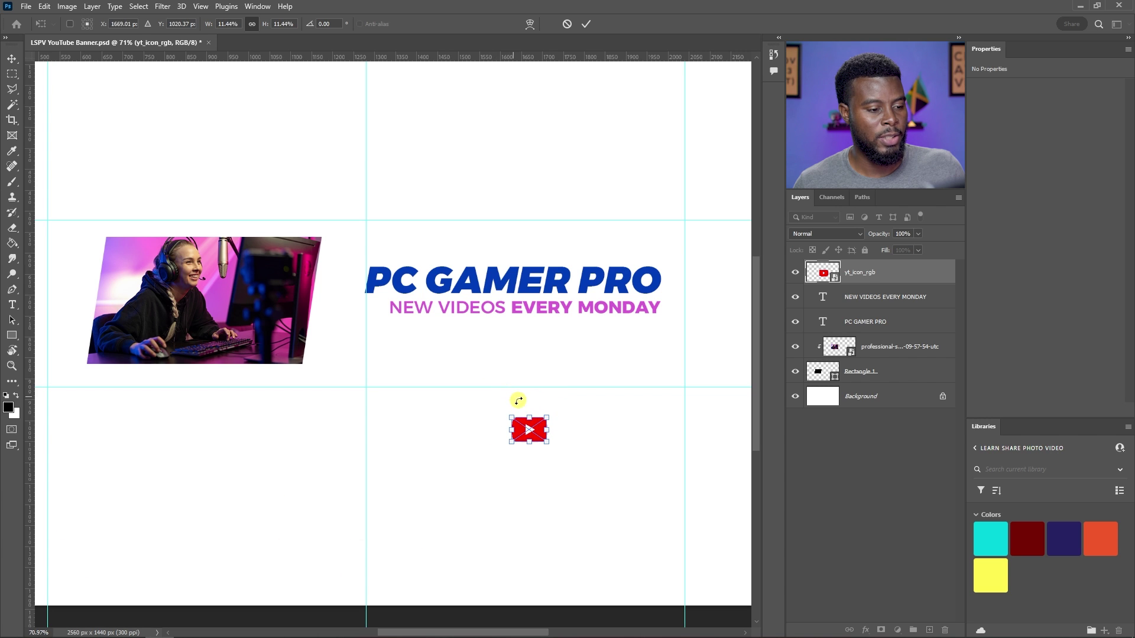
{"action": "key", "text": "Return"}
{"action": "scroll", "coordinate": [604, 377], "scroll_direction": "up", "scroll_amount": 3}
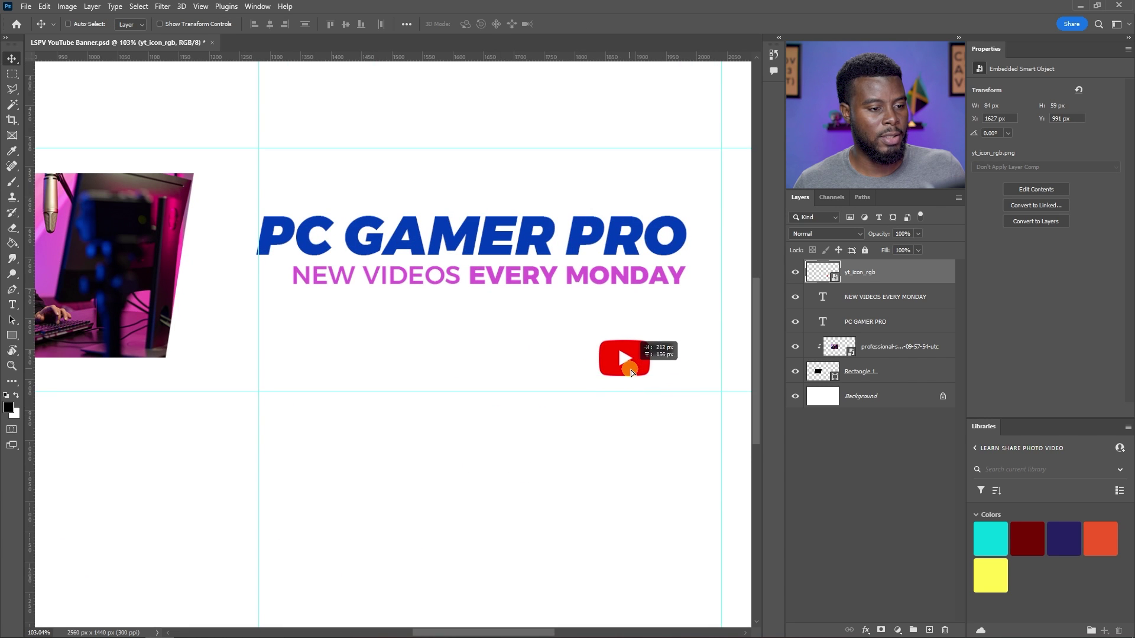
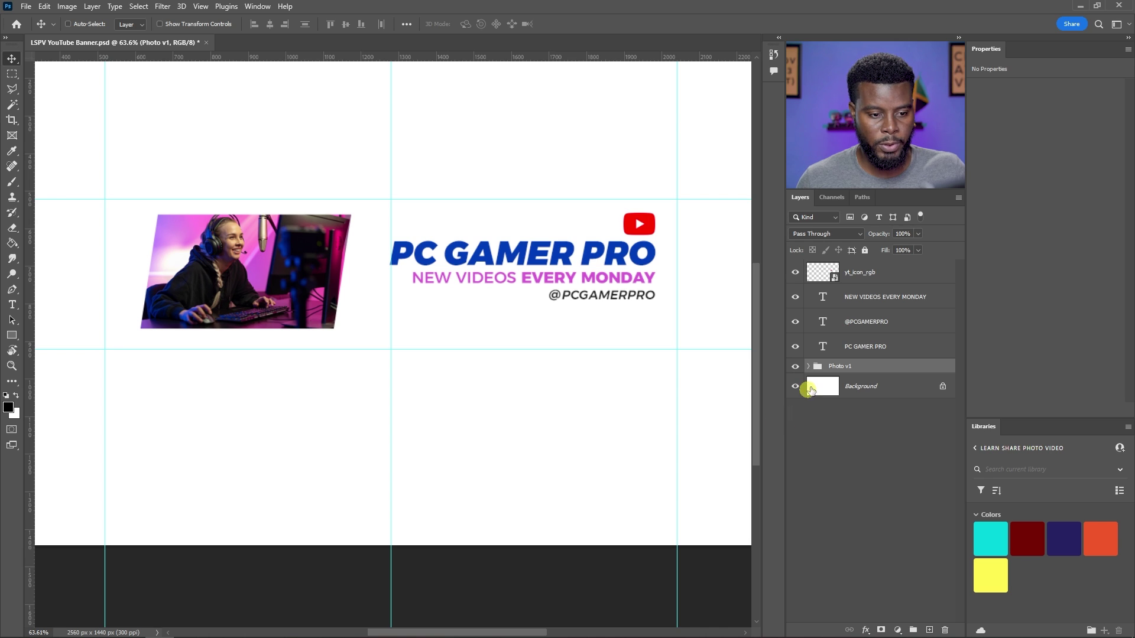
Duplicate the gamer photo from the Photo v1 group to just above the group without its clipping, and hide the group
{"action": "left_click", "coordinate": [809, 367]}
{"action": "left_click_drag", "start_coordinate": [902, 385], "coordinate": [903, 361]}
{"action": "left_click", "coordinate": [809, 391]}
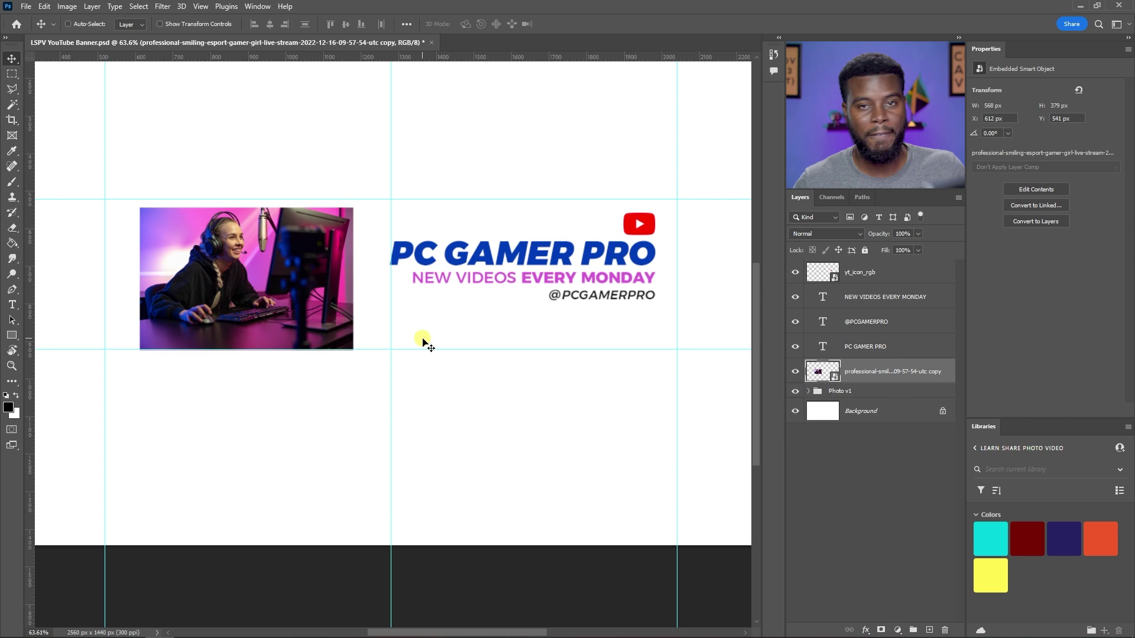
{"action": "left_click_drag", "start_coordinate": [422, 342], "coordinate": [762, 347]}
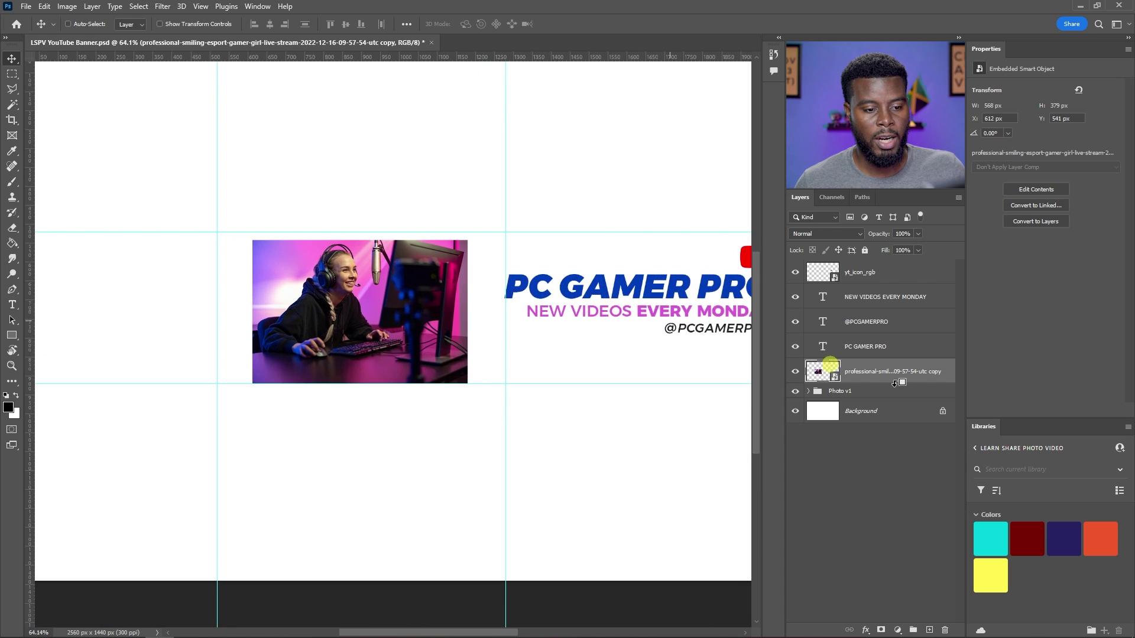
{"action": "scroll", "coordinate": [476, 325], "scroll_direction": "down", "scroll_amount": 3}
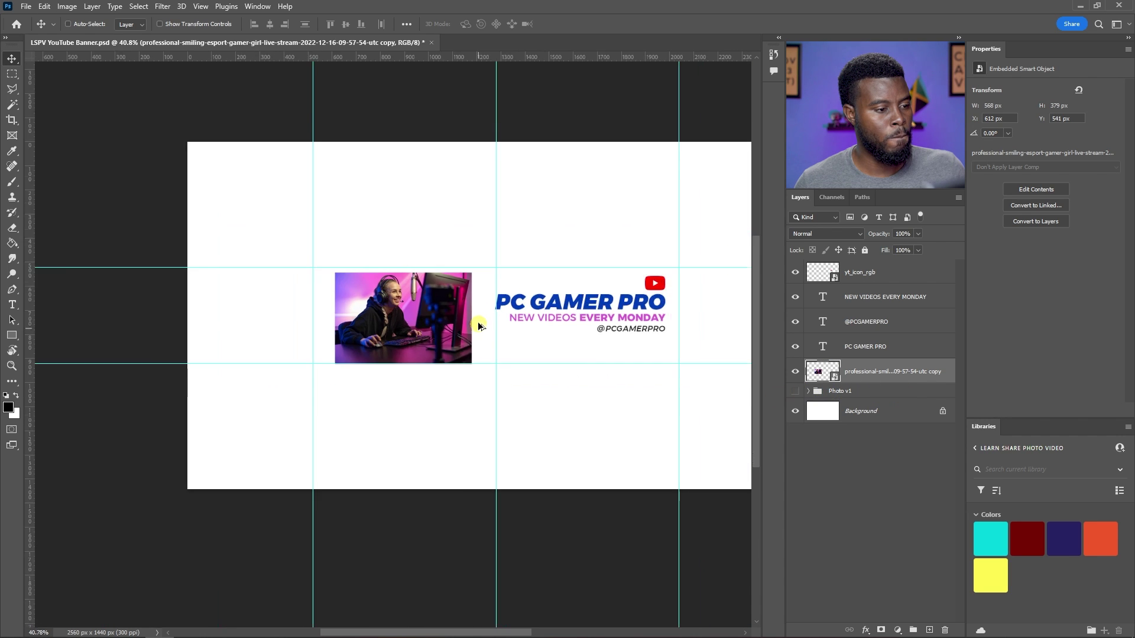
Enlarge the duplicated gamer photo to about 1048 × 699 px across the banner's left half and save the file
{"action": "scroll", "coordinate": [291, 300], "scroll_direction": "up", "scroll_amount": 2}
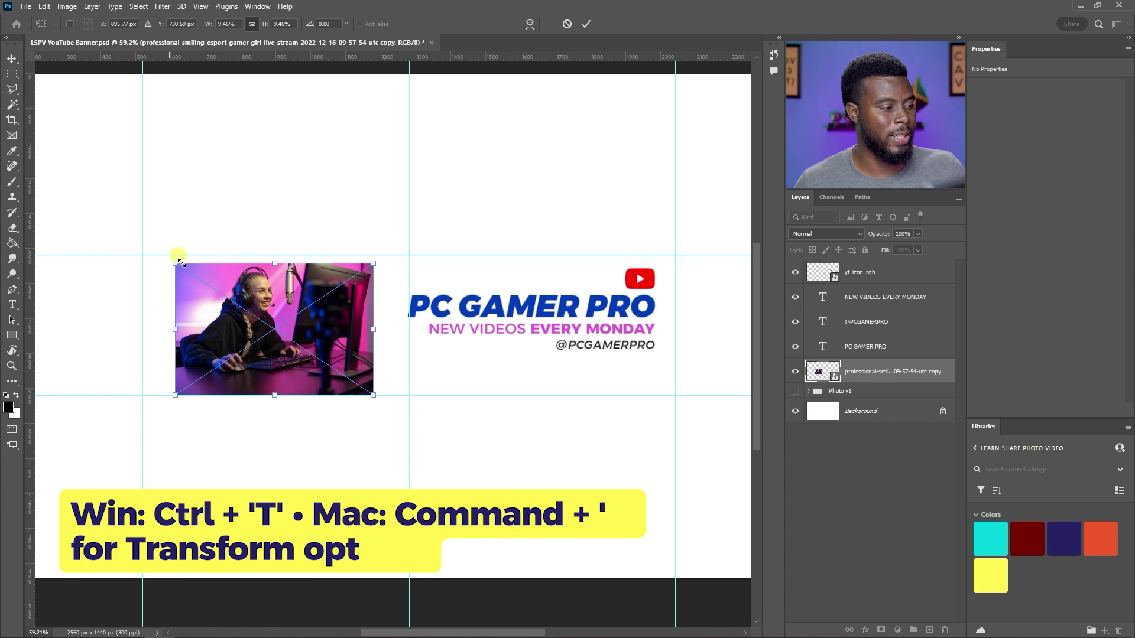
{"action": "key", "text": "ctrl+t"}
{"action": "left_click_drag", "start_coordinate": [220, 26], "coordinate": [227, 25]}
{"action": "key", "text": "Return"}
{"action": "left_click_drag", "start_coordinate": [379, 304], "coordinate": [388, 338]}
{"action": "scroll", "coordinate": [402, 271], "scroll_direction": "down", "scroll_amount": 2}
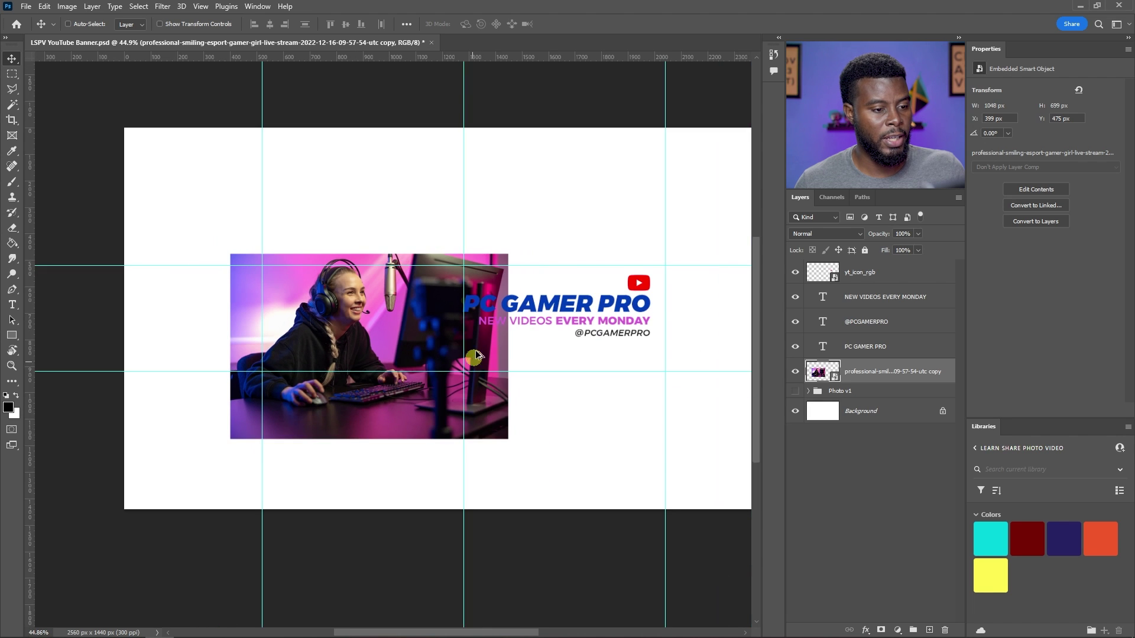
{"action": "scroll", "coordinate": [481, 346], "scroll_direction": "down", "scroll_amount": 1}
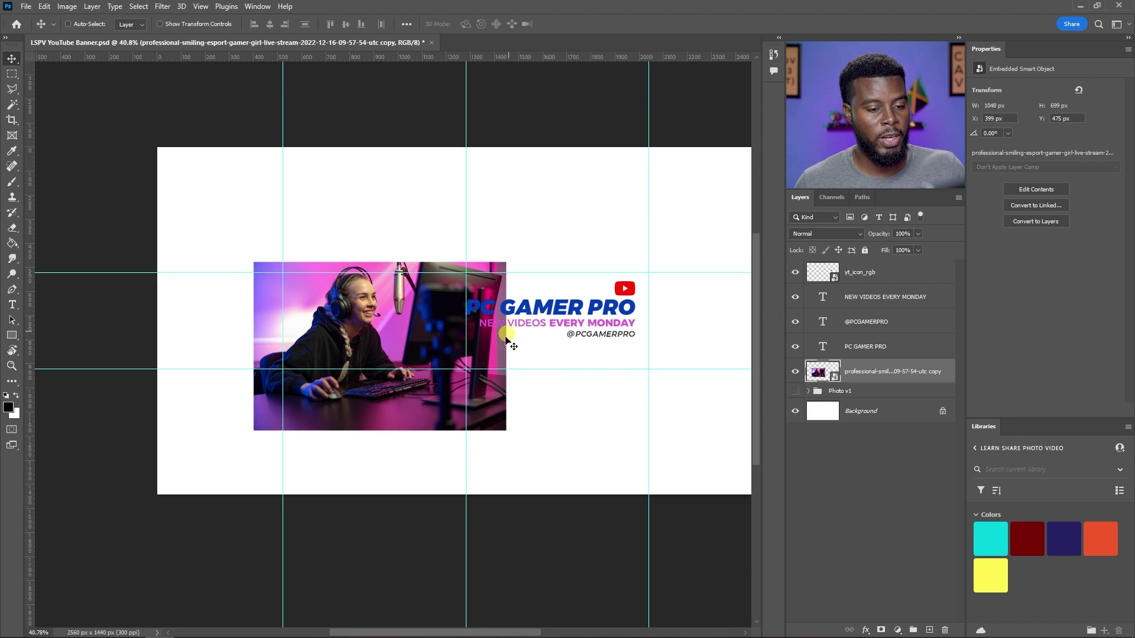
{"action": "scroll", "coordinate": [387, 322], "scroll_direction": "up", "scroll_amount": 5}
{"action": "key", "text": "ctrl+s"}
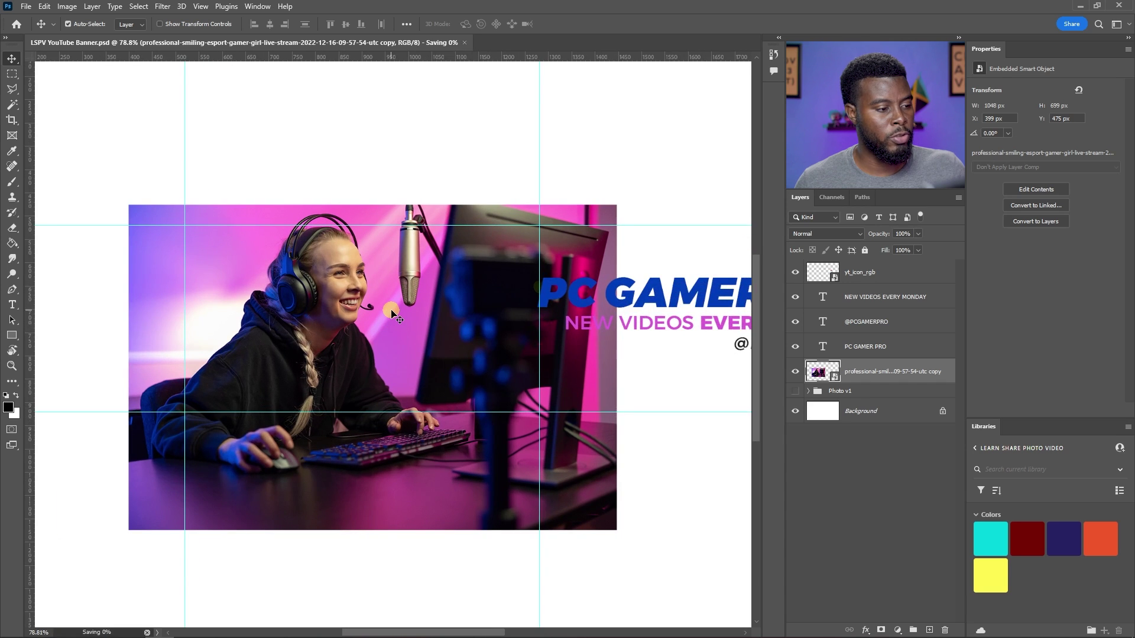
Add a layer mask to the enlarged gamer photo and set up a soft 300 px Eraser
{"action": "scroll", "coordinate": [532, 355], "scroll_direction": "right", "scroll_amount": 1}
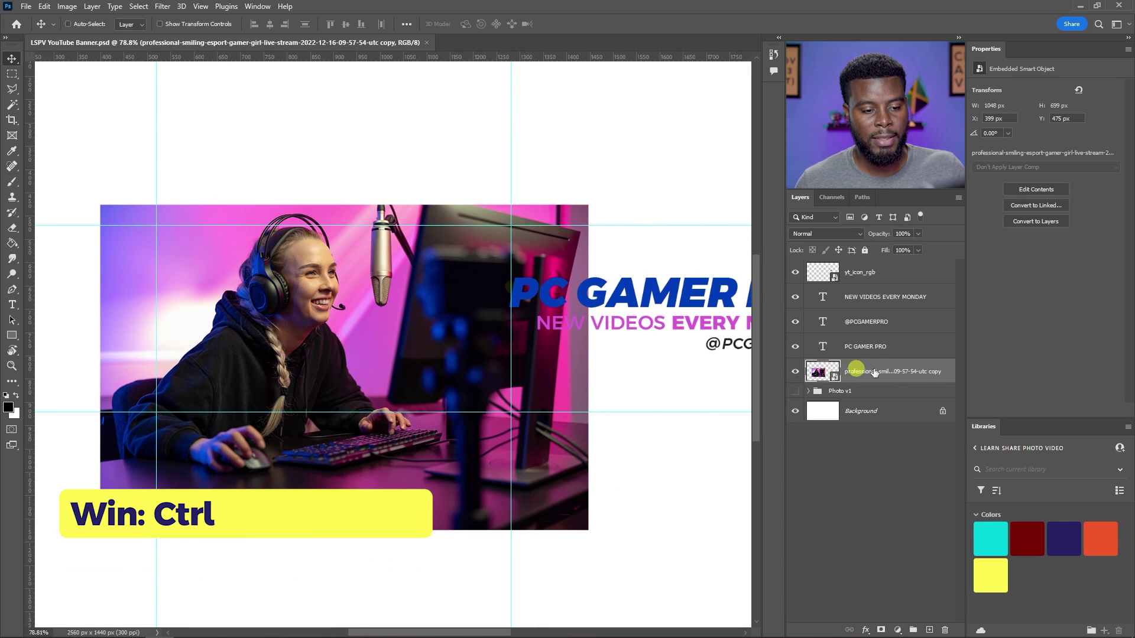
{"action": "left_click", "coordinate": [880, 629]}
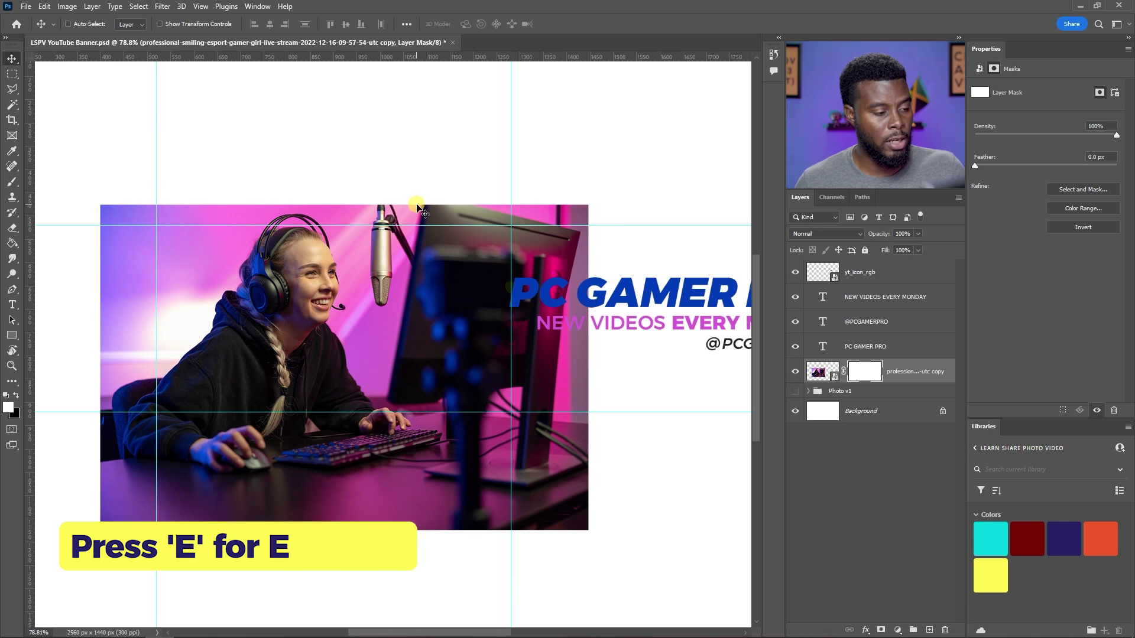
{"action": "key", "text": "e"}
{"action": "right_click", "coordinate": [451, 168]}
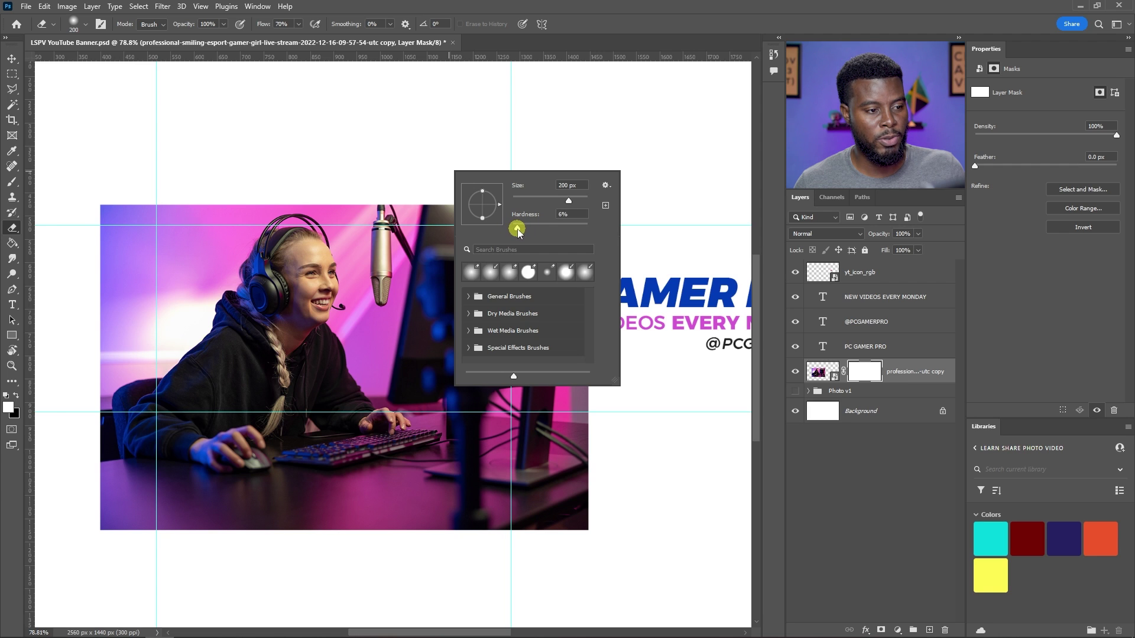
{"action": "key", "text": "F7"}
{"action": "key", "text": "bracketright"}
{"action": "key", "text": "bracketright"}
{"action": "scroll", "coordinate": [502, 221], "scroll_direction": "up", "scroll_amount": 1}
{"action": "scroll", "coordinate": [502, 221], "scroll_direction": "up", "scroll_amount": 1}
{"action": "scroll", "coordinate": [506, 233], "scroll_direction": "left", "scroll_amount": 1}
{"action": "scroll", "coordinate": [506, 233], "scroll_direction": "down", "scroll_amount": 3}
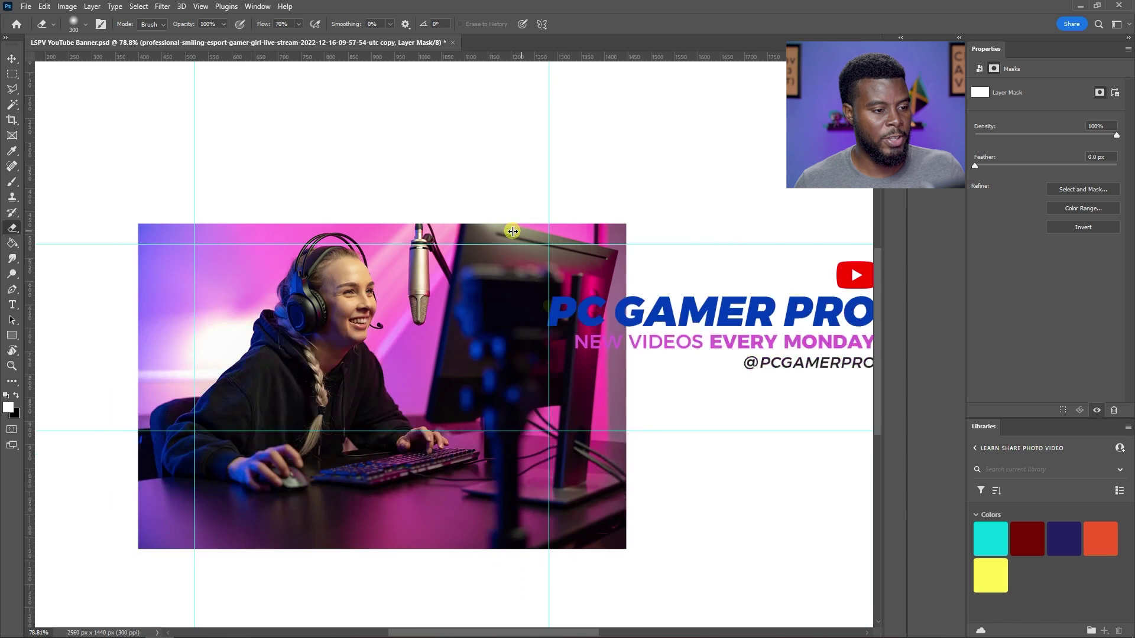
{"action": "scroll", "coordinate": [543, 216], "scroll_direction": "down", "scroll_amount": 1}
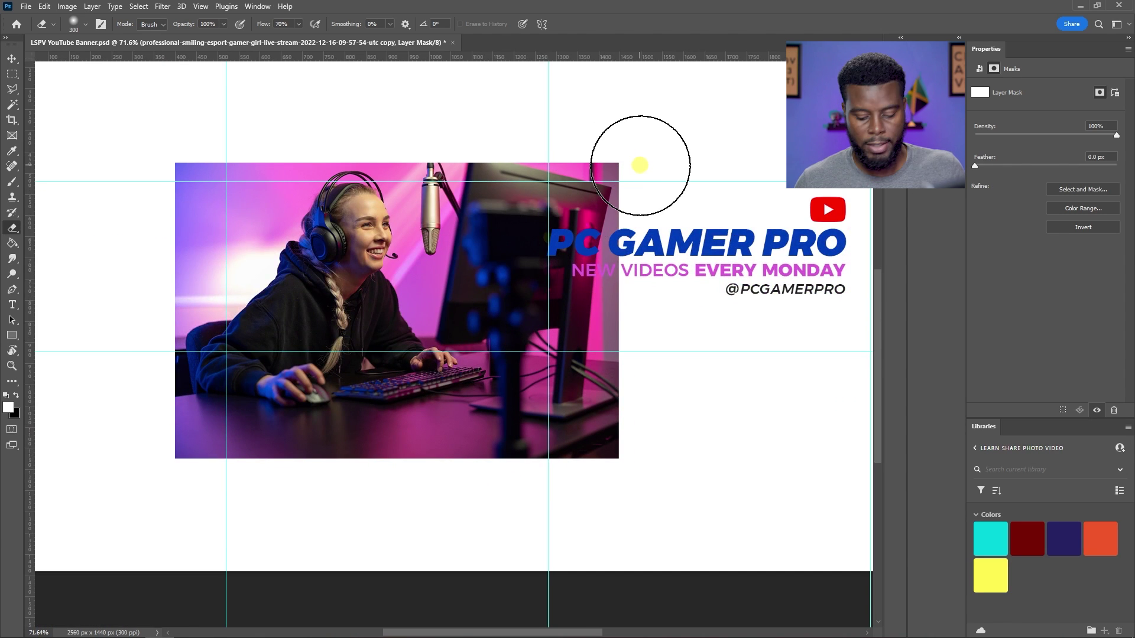
Fade the outer edges of the gamer photo by erasing around it on the mask with a larger soft brush
{"action": "key", "text": "bracketright"}
{"action": "mouse_move", "coordinate": [620, 158]}
{"action": "left_mouse_down"}
{"action": "mouse_move", "coordinate": [615, 243]}
{"action": "mouse_move", "coordinate": [649, 308]}
{"action": "mouse_move", "coordinate": [655, 455]}
{"action": "mouse_move", "coordinate": [633, 477]}
{"action": "mouse_move", "coordinate": [585, 458]}
{"action": "mouse_move", "coordinate": [658, 332]}
{"action": "mouse_move", "coordinate": [590, 443]}
{"action": "mouse_move", "coordinate": [505, 480]}
{"action": "mouse_move", "coordinate": [483, 513]}
{"action": "mouse_move", "coordinate": [346, 512]}
{"action": "mouse_move", "coordinate": [544, 480]}
{"action": "mouse_move", "coordinate": [239, 469]}
{"action": "mouse_move", "coordinate": [180, 456]}
{"action": "mouse_move", "coordinate": [329, 473]}
{"action": "mouse_move", "coordinate": [167, 447]}
{"action": "mouse_move", "coordinate": [143, 351]}
{"action": "mouse_move", "coordinate": [152, 326]}
{"action": "mouse_move", "coordinate": [169, 330]}
{"action": "mouse_move", "coordinate": [170, 134]}
{"action": "mouse_move", "coordinate": [253, 126]}
{"action": "mouse_move", "coordinate": [173, 121]}
{"action": "mouse_move", "coordinate": [200, 157]}
{"action": "left_mouse_up"}
{"action": "scroll", "coordinate": [200, 157], "scroll_direction": "up", "scroll_amount": 3}
Soften the photo's top edge around the microphone and monitor on the mask, reducing the Eraser to 100 px
{"action": "key", "text": "bracketleft"}
{"action": "key", "text": "bracketleft"}
{"action": "key", "text": "bracketleft"}
{"action": "key", "text": "bracketleft"}
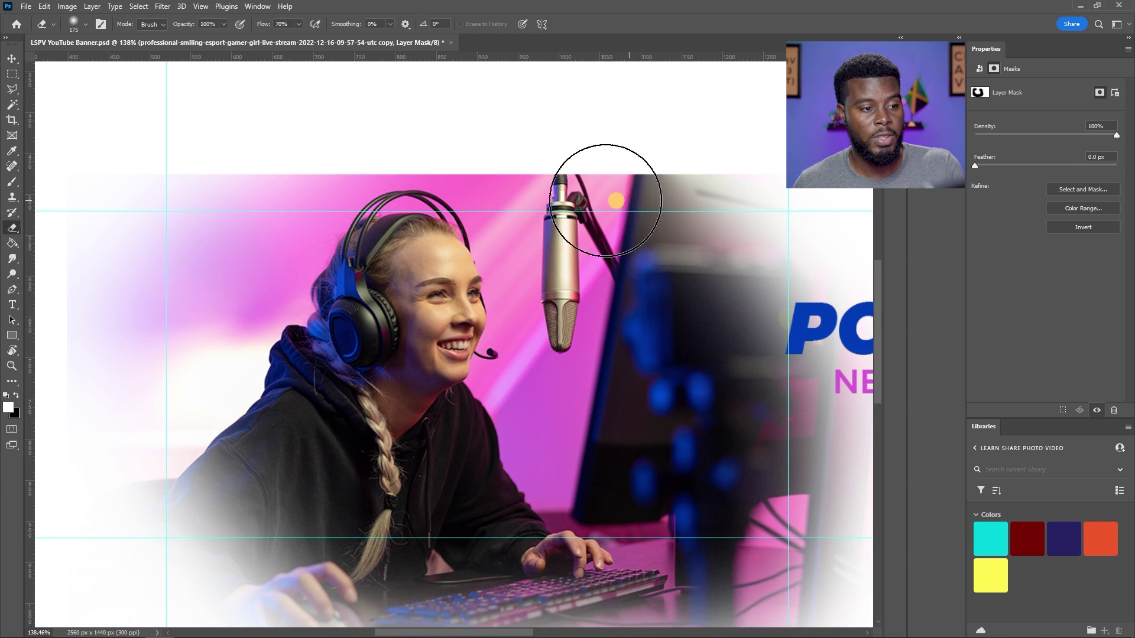
{"action": "scroll", "coordinate": [606, 200], "scroll_direction": "up", "scroll_amount": 1}
{"action": "key", "text": "bracketleft"}
{"action": "key", "text": "bracketleft"}
{"action": "key", "text": "bracketleft"}
{"action": "mouse_move", "coordinate": [773, 182]}
{"action": "left_mouse_down"}
{"action": "mouse_move", "coordinate": [406, 171]}
{"action": "mouse_move", "coordinate": [648, 191]}
{"action": "mouse_move", "coordinate": [127, 198]}
{"action": "mouse_move", "coordinate": [385, 168]}
{"action": "mouse_move", "coordinate": [773, 200]}
{"action": "left_mouse_up"}
{"action": "scroll", "coordinate": [637, 211], "scroll_direction": "down", "scroll_amount": 1}
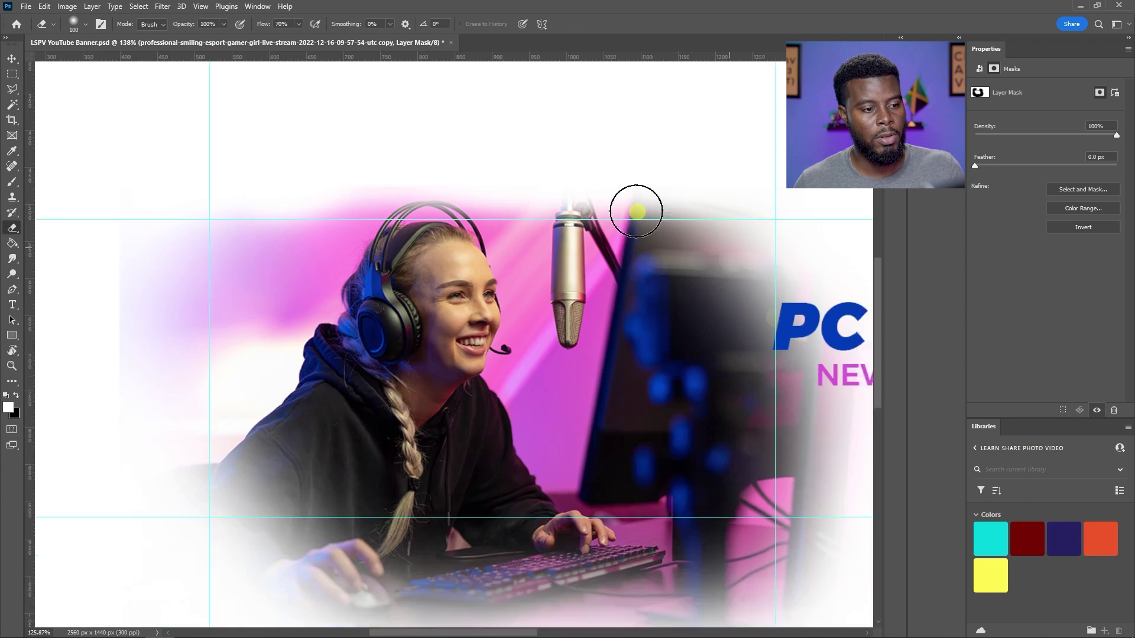
Move the faded gamer photo slightly down so the headset sits just below the upper horizontal guide
{"action": "scroll", "coordinate": [637, 211], "scroll_direction": "down", "scroll_amount": 7}
{"action": "scroll", "coordinate": [486, 205], "scroll_direction": "up", "scroll_amount": 2}
{"action": "scroll", "coordinate": [443, 182], "scroll_direction": "up", "scroll_amount": 2}
{"action": "key", "text": "v"}
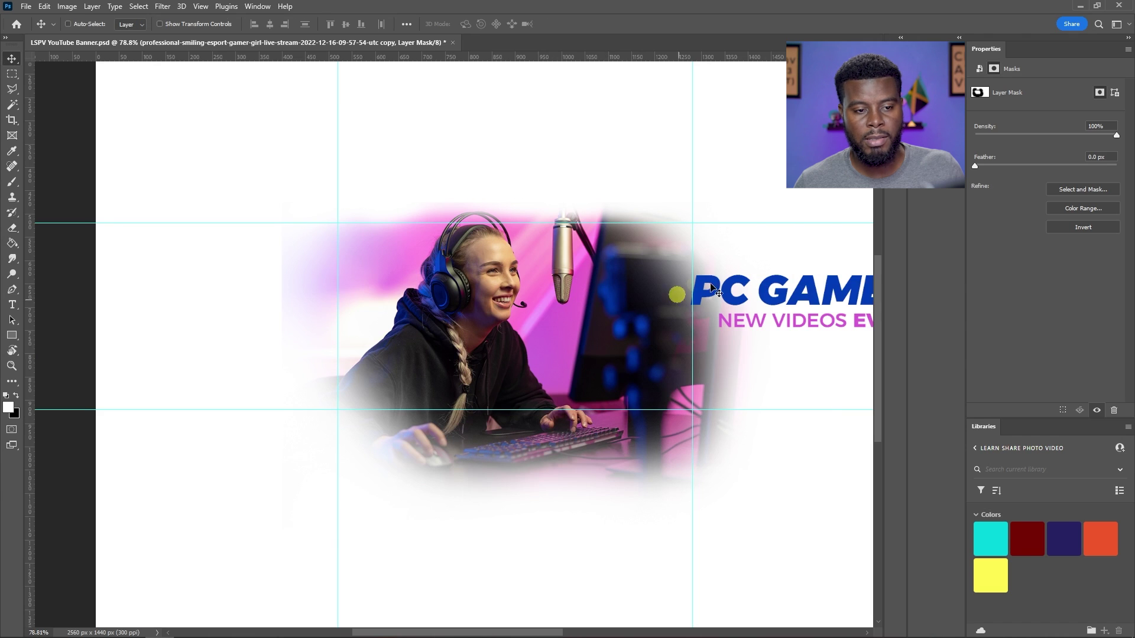
{"action": "scroll", "coordinate": [602, 269], "scroll_direction": "right", "scroll_amount": 2}
{"action": "left_click", "coordinate": [960, 38]}
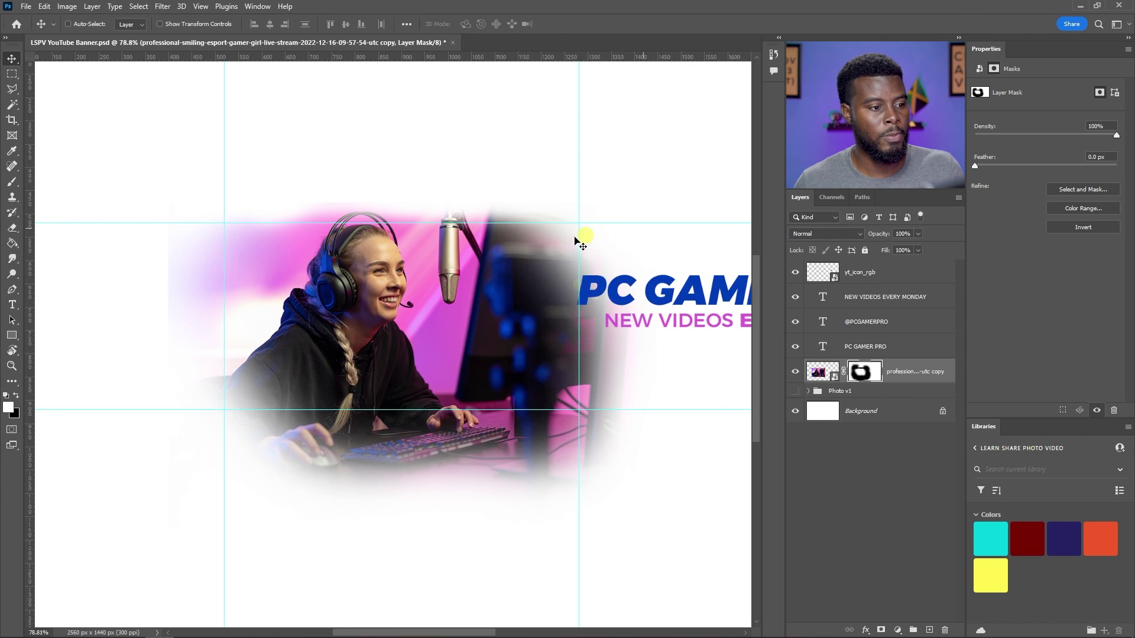
{"action": "left_click_drag", "start_coordinate": [480, 263], "coordinate": [399, 264]}
{"action": "scroll", "coordinate": [399, 264], "scroll_direction": "down", "scroll_amount": 4}
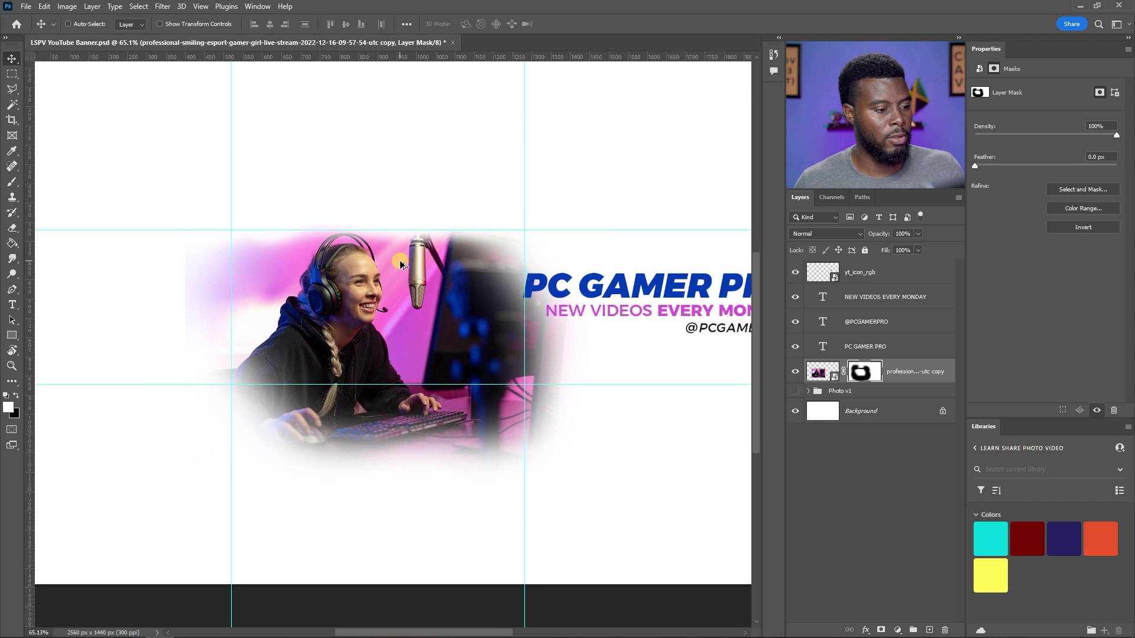
Fade the photo's right edge beneath the title text further on the mask with a 300 px Eraser
{"action": "key", "text": "e"}
{"action": "scroll", "coordinate": [535, 357], "scroll_direction": "up", "scroll_amount": 2}
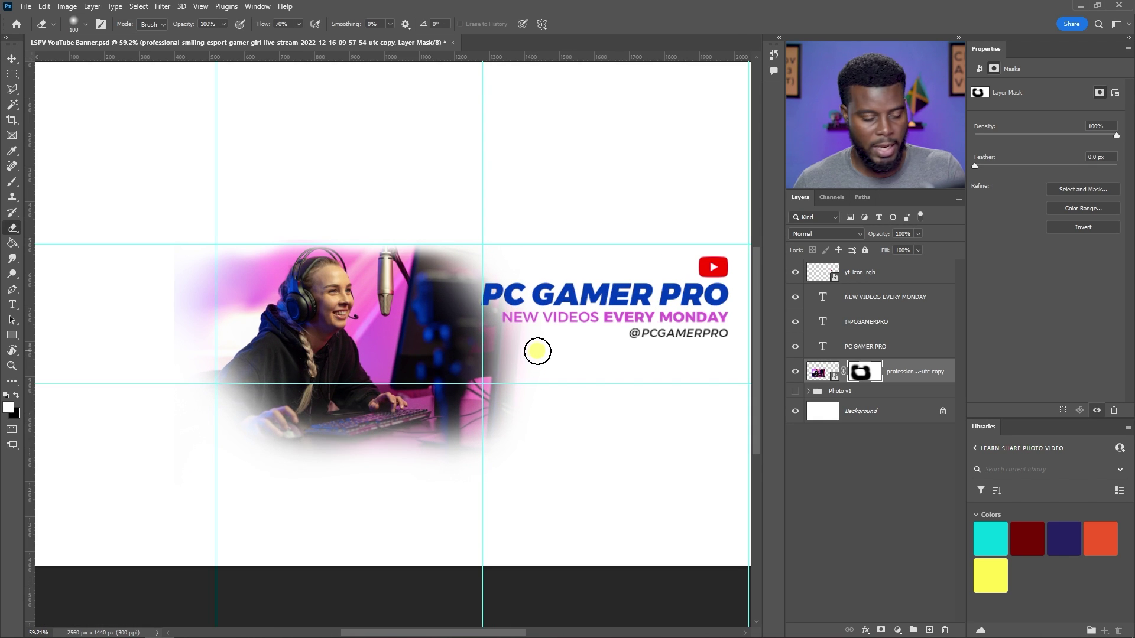
{"action": "key", "text": "bracketright"}
{"action": "key", "text": "bracketright"}
{"action": "key", "text": "bracketright"}
{"action": "key", "text": "bracketright"}
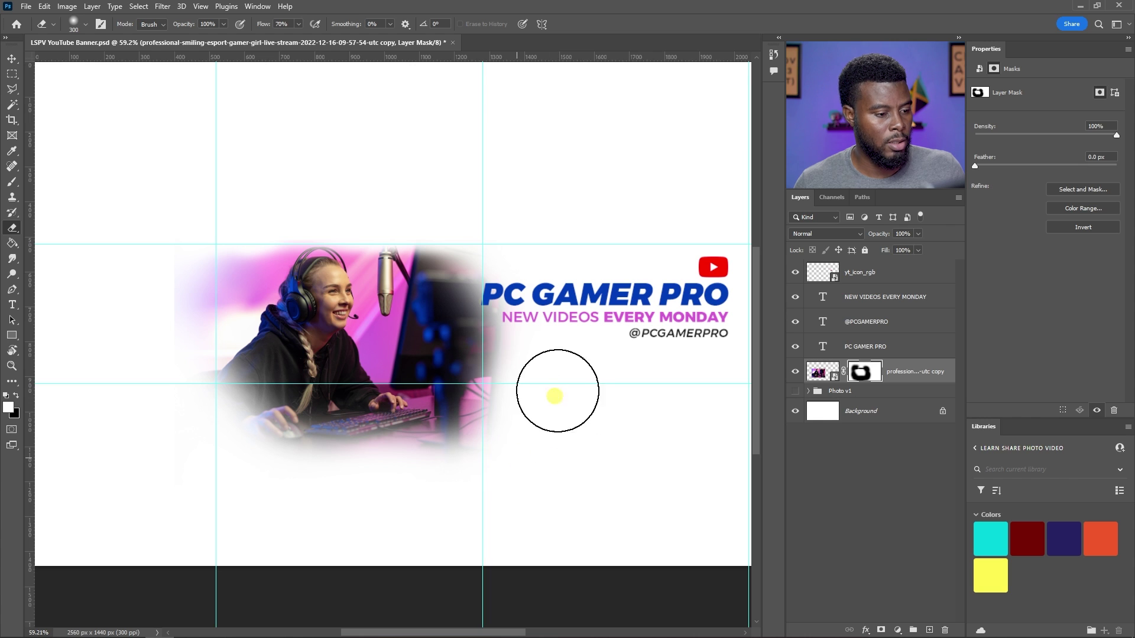
{"action": "key", "text": "v"}
{"action": "scroll", "coordinate": [255, 250], "scroll_direction": "up", "scroll_amount": 3}
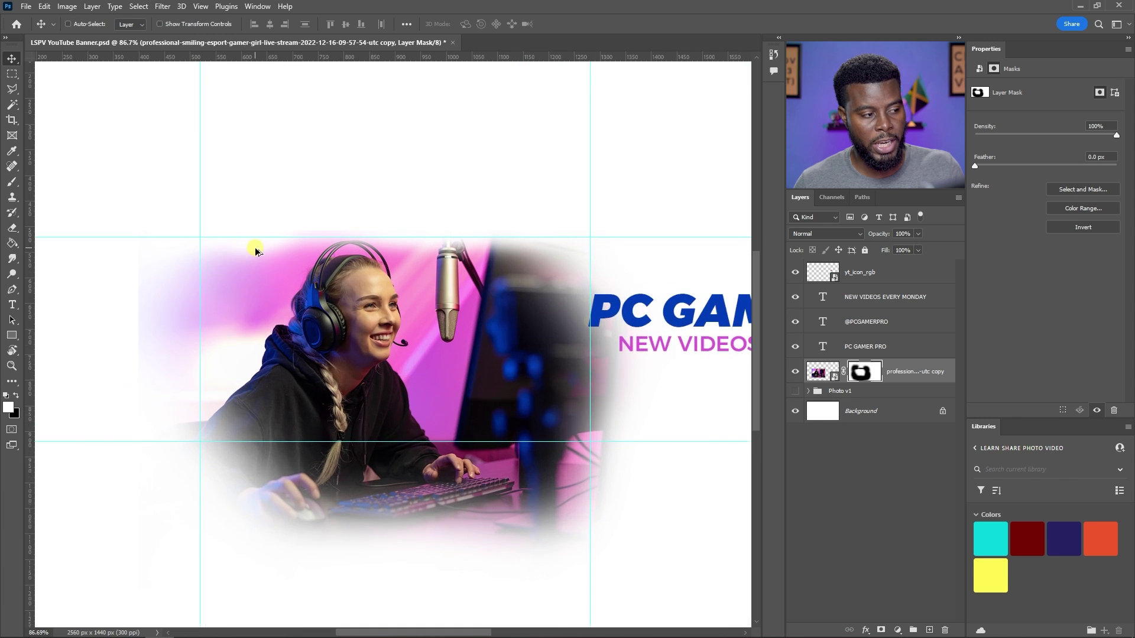
{"action": "scroll", "coordinate": [277, 248], "scroll_direction": "up", "scroll_amount": 3}
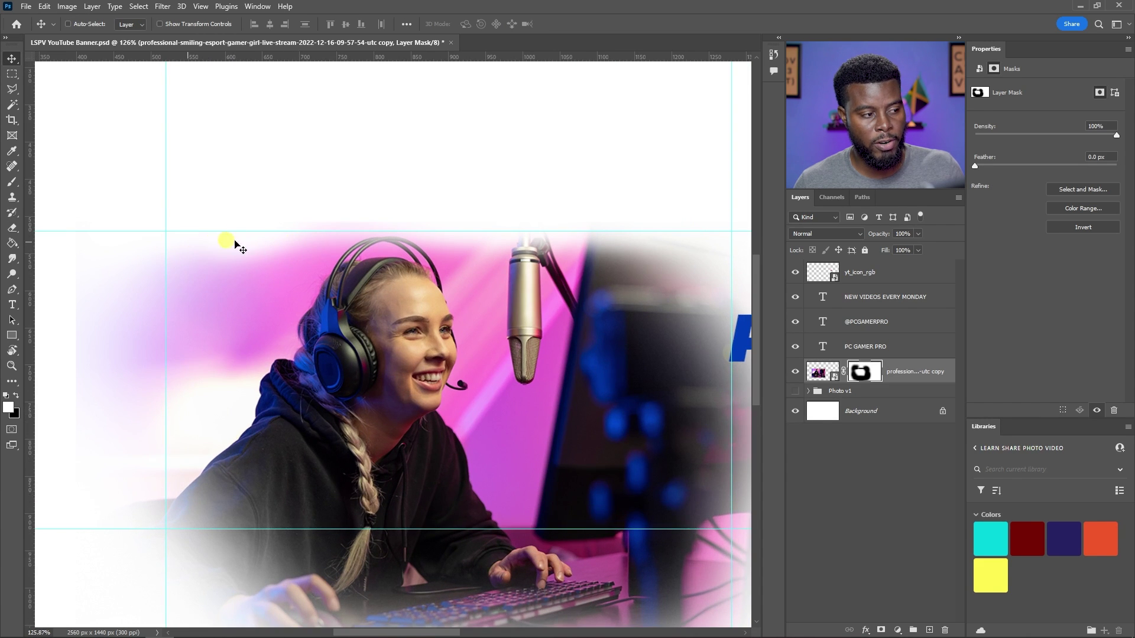
{"action": "scroll", "coordinate": [256, 231], "scroll_direction": "down", "scroll_amount": 3}
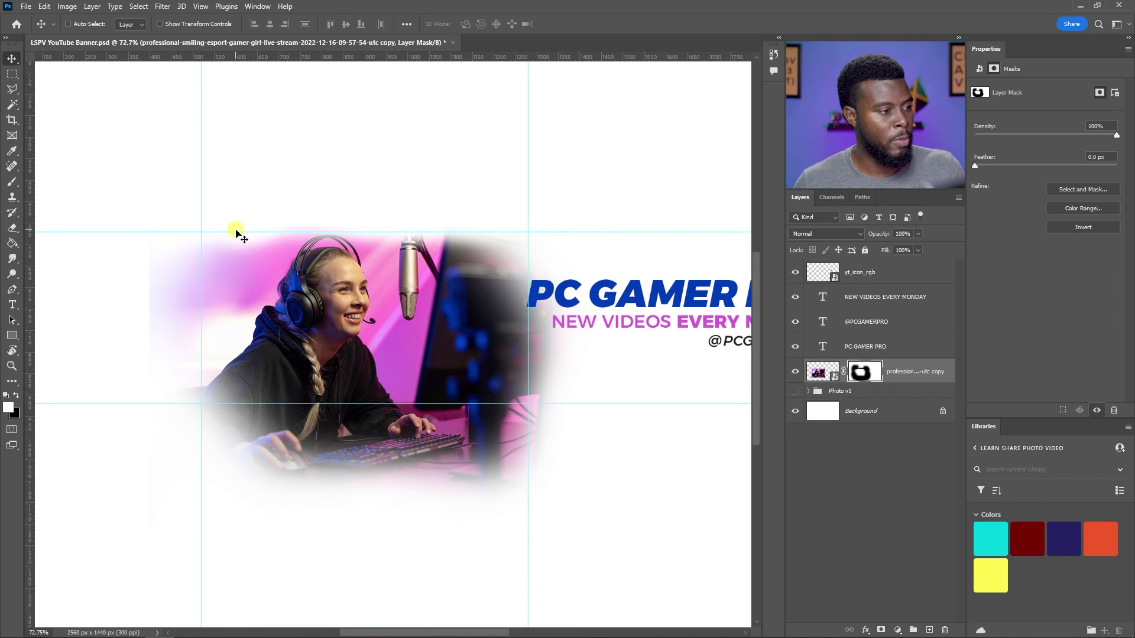
{"action": "key", "text": "m"}
{"action": "left_click_drag", "start_coordinate": [96, 144], "coordinate": [612, 231]}
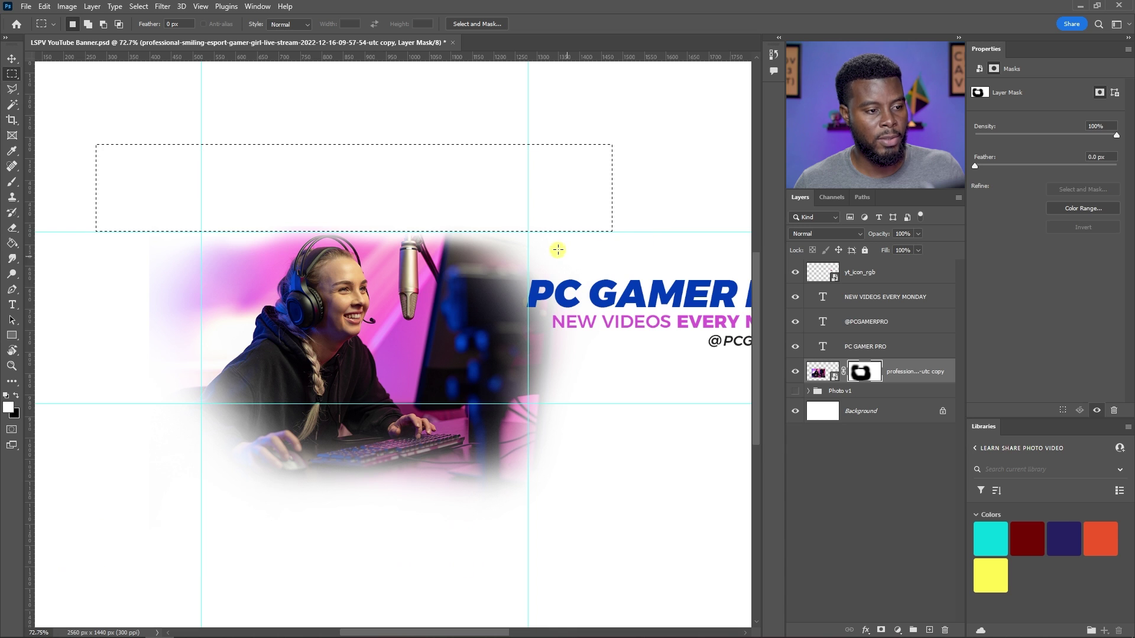
{"action": "scroll", "coordinate": [243, 199], "scroll_direction": "up", "scroll_amount": 2}
{"action": "scroll", "coordinate": [243, 199], "scroll_direction": "up", "scroll_amount": 1}
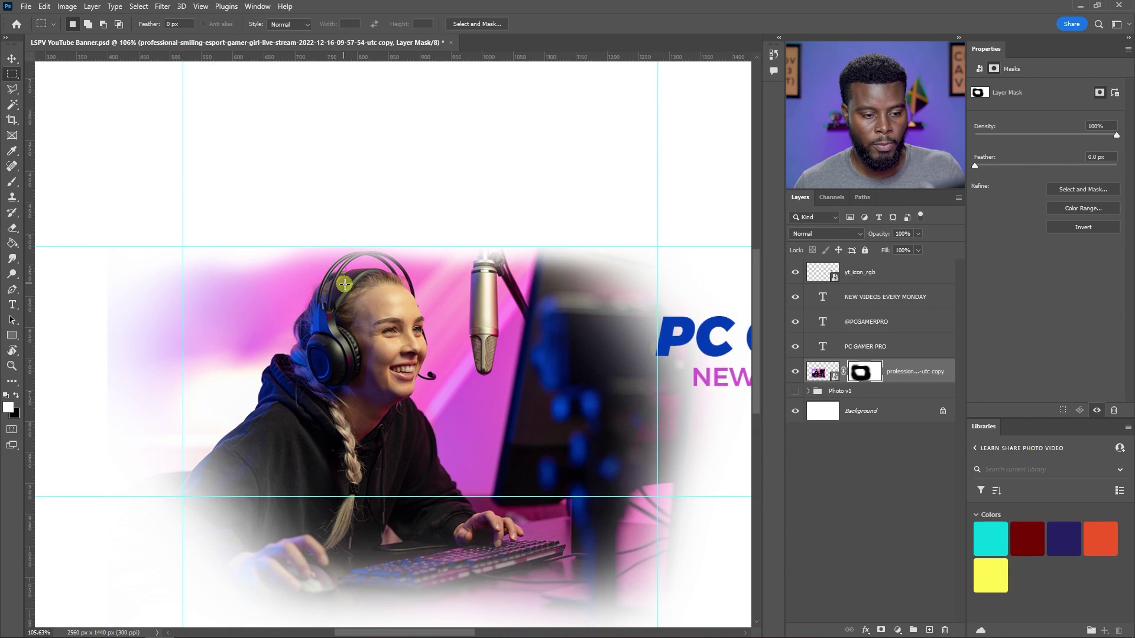
Paint the gamer photo's top edge back in on the layer mask with a 200 px Brush, across its width along the upper guide
{"action": "scroll", "coordinate": [344, 283], "scroll_direction": "down", "scroll_amount": 3}
{"action": "scroll", "coordinate": [320, 282], "scroll_direction": "up", "scroll_amount": 3}
{"action": "key", "text": "b"}
{"action": "mouse_move", "coordinate": [144, 290]}
{"action": "left_mouse_down"}
{"action": "mouse_move", "coordinate": [562, 261]}
{"action": "mouse_move", "coordinate": [698, 278]}
{"action": "left_mouse_up"}
{"action": "scroll", "coordinate": [284, 225], "scroll_direction": "down", "scroll_amount": 2}
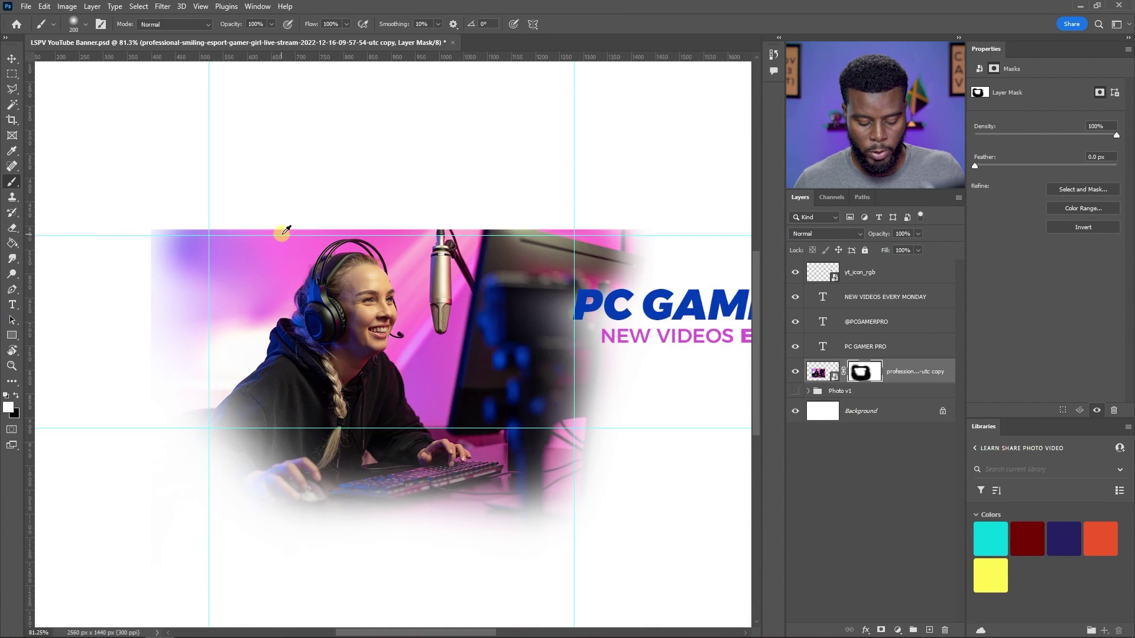
Select the photo strip above the upper guide with a rectangular marquee, clear it on the mask, then deselect and hide the guides
{"action": "key", "text": "m"}
{"action": "mouse_move", "coordinate": [84, 162]}
{"action": "left_mouse_down"}
{"action": "mouse_move", "coordinate": [648, 225]}
{"action": "mouse_move", "coordinate": [675, 238]}
{"action": "left_mouse_up"}
{"action": "key", "text": "Delete"}
{"action": "key", "text": "ctrl+d"}
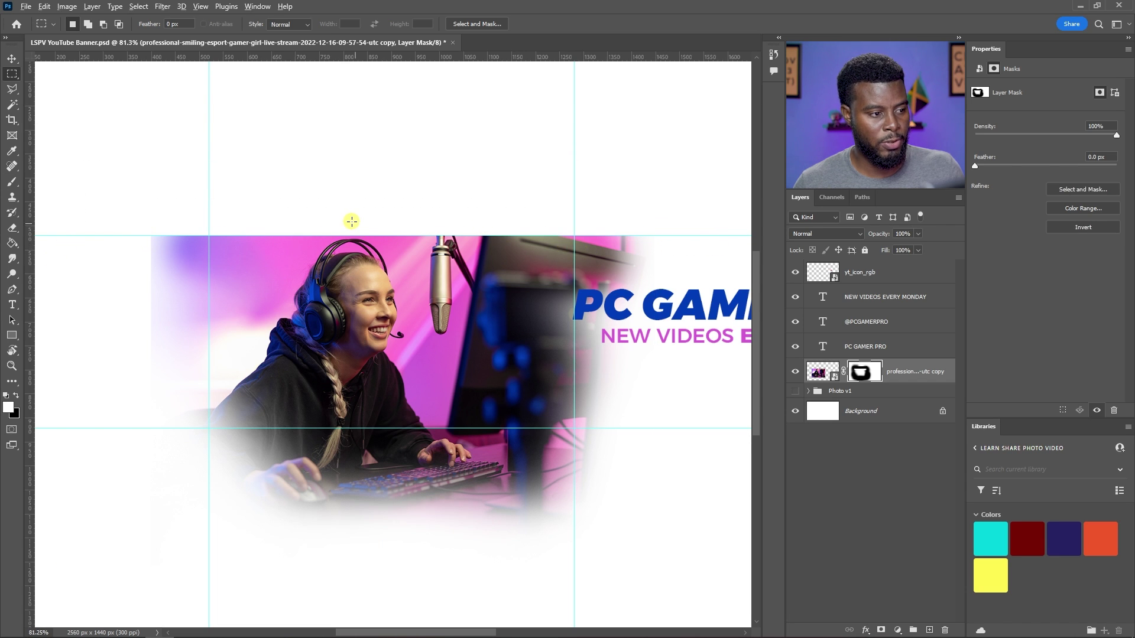
{"action": "scroll", "coordinate": [352, 221], "scroll_direction": "up", "scroll_amount": 2}
{"action": "key", "text": "ctrl+semicolon"}
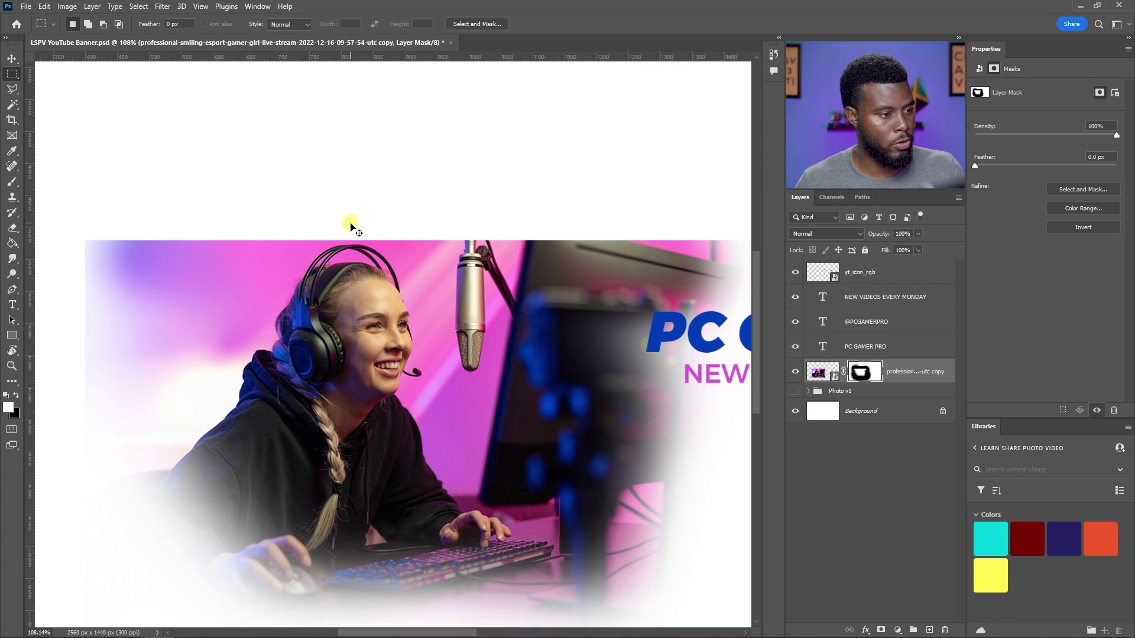
Fade the gamer photo's left edge on the layer mask with a 300 px soft Eraser
{"action": "scroll", "coordinate": [363, 227], "scroll_direction": "down", "scroll_amount": 3}
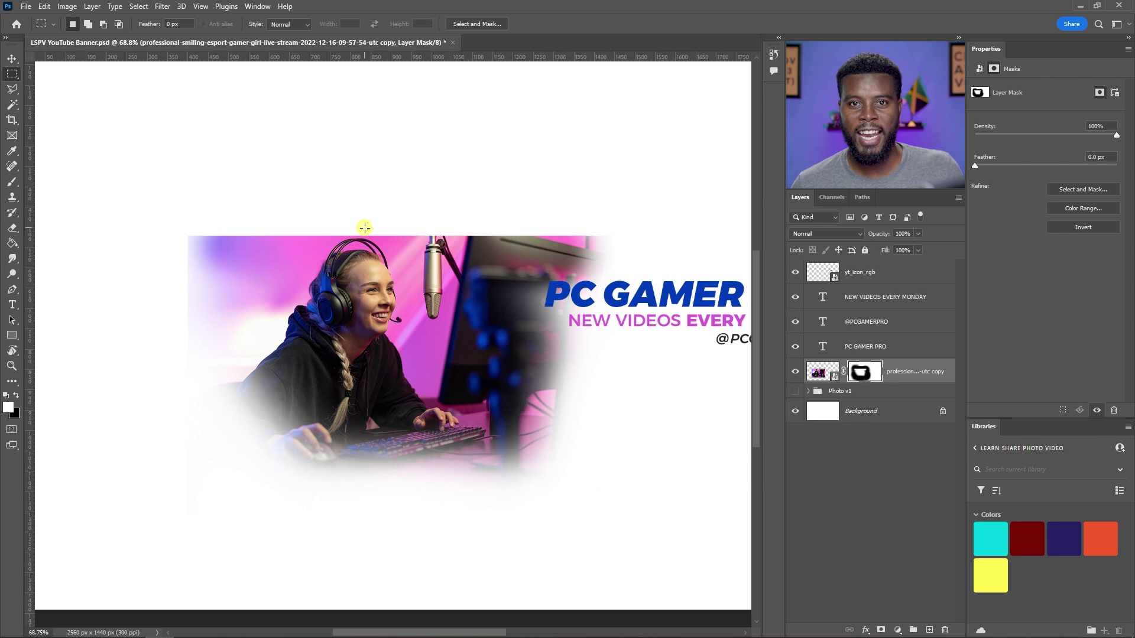
{"action": "scroll", "coordinate": [364, 260], "scroll_direction": "down", "scroll_amount": 1}
{"action": "scroll", "coordinate": [376, 272], "scroll_direction": "up", "scroll_amount": 2}
{"action": "scroll", "coordinate": [441, 266], "scroll_direction": "right", "scroll_amount": 3}
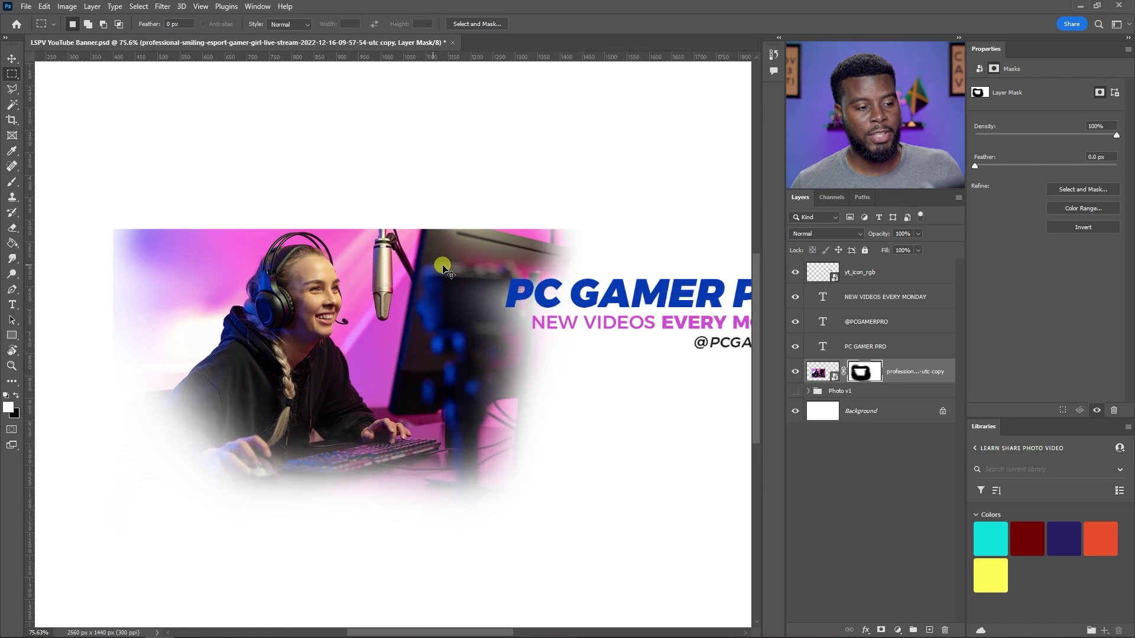
{"action": "key", "text": "e"}
{"action": "scroll", "coordinate": [442, 267], "scroll_direction": "down", "scroll_amount": 2}
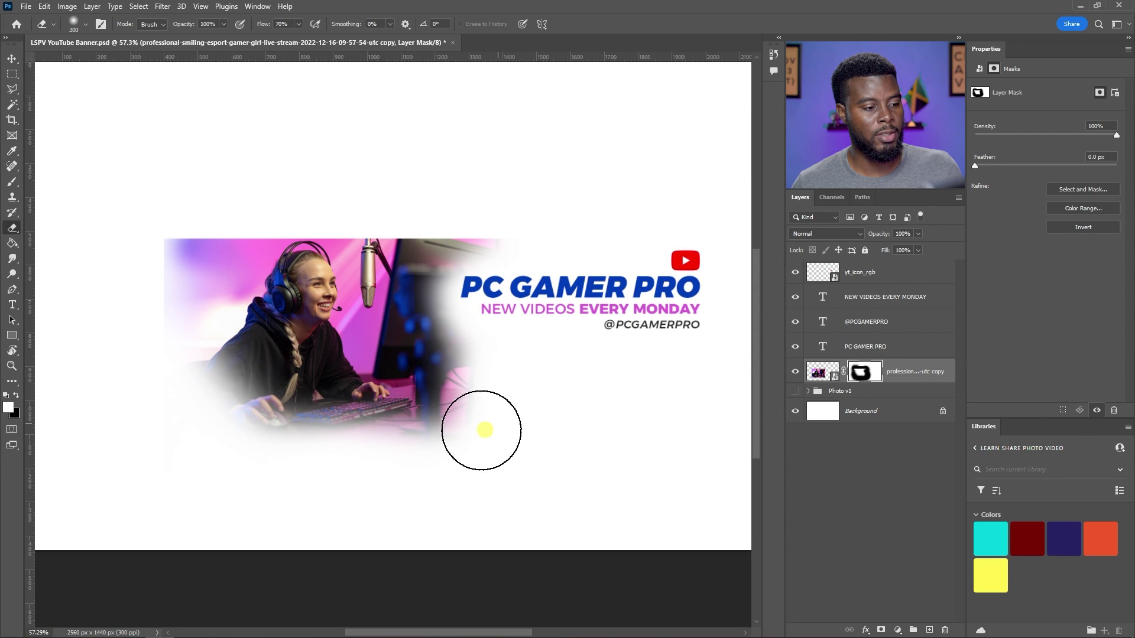
{"action": "mouse_move", "coordinate": [118, 251]}
{"action": "left_mouse_down"}
{"action": "mouse_move", "coordinate": [152, 266]}
{"action": "mouse_move", "coordinate": [152, 302]}
{"action": "mouse_move", "coordinate": [218, 355]}
{"action": "left_mouse_up"}
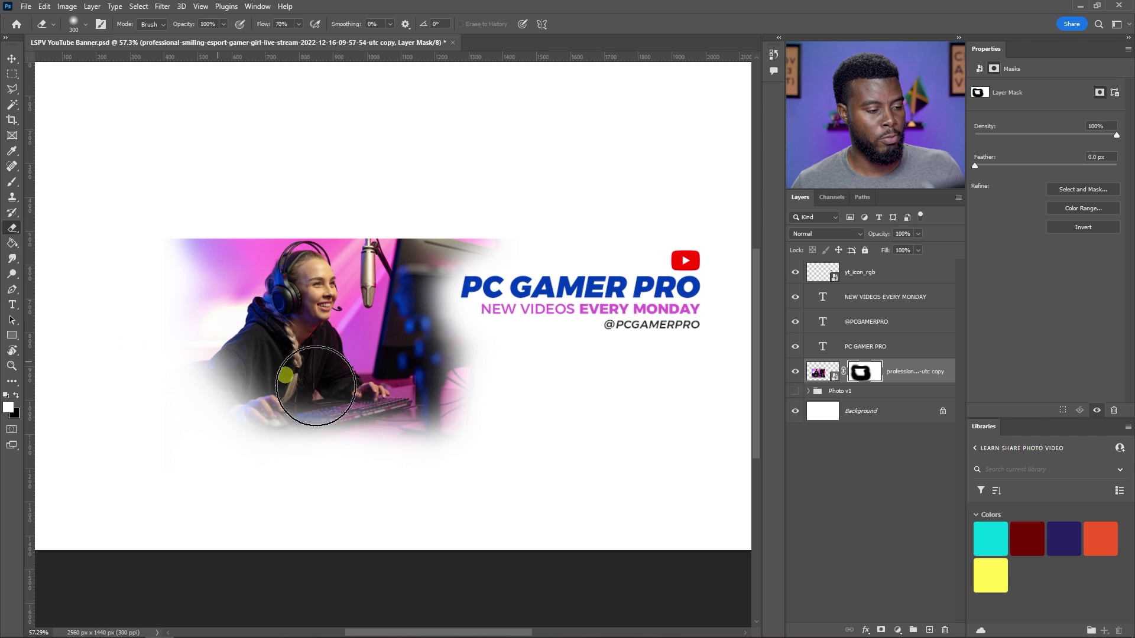
{"action": "mouse_move", "coordinate": [458, 424]}
{"action": "left_mouse_down"}
{"action": "mouse_move", "coordinate": [482, 393]}
{"action": "mouse_move", "coordinate": [474, 400]}
{"action": "left_mouse_up"}
{"action": "key", "text": "v"}
{"action": "key", "text": "ctrl+z"}
{"action": "key", "text": "e"}
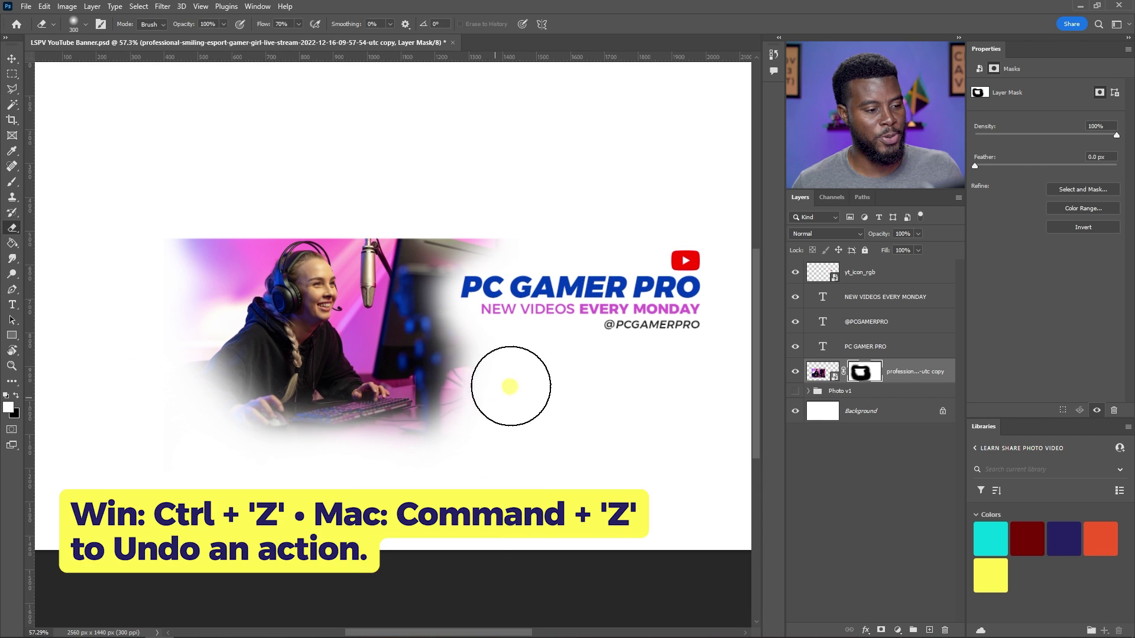
Fade the photo's lower-right area beside the keyboard on the mask with the 300 px Eraser and save the document
{"action": "mouse_move", "coordinate": [460, 387]}
{"action": "left_mouse_down"}
{"action": "mouse_move", "coordinate": [442, 417]}
{"action": "mouse_move", "coordinate": [420, 429]}
{"action": "mouse_move", "coordinate": [456, 404]}
{"action": "mouse_move", "coordinate": [451, 388]}
{"action": "mouse_move", "coordinate": [424, 435]}
{"action": "mouse_move", "coordinate": [398, 426]}
{"action": "left_mouse_up"}
{"action": "key", "text": "v"}
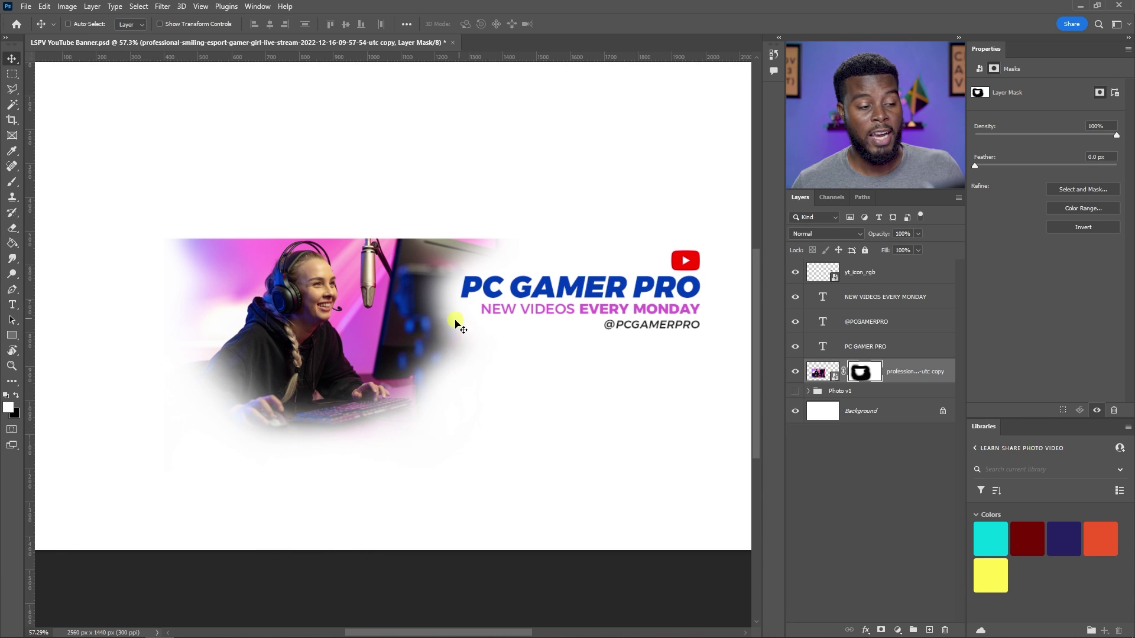
{"action": "scroll", "coordinate": [458, 322], "scroll_direction": "down", "scroll_amount": 2}
{"action": "key", "text": "ctrl+s"}
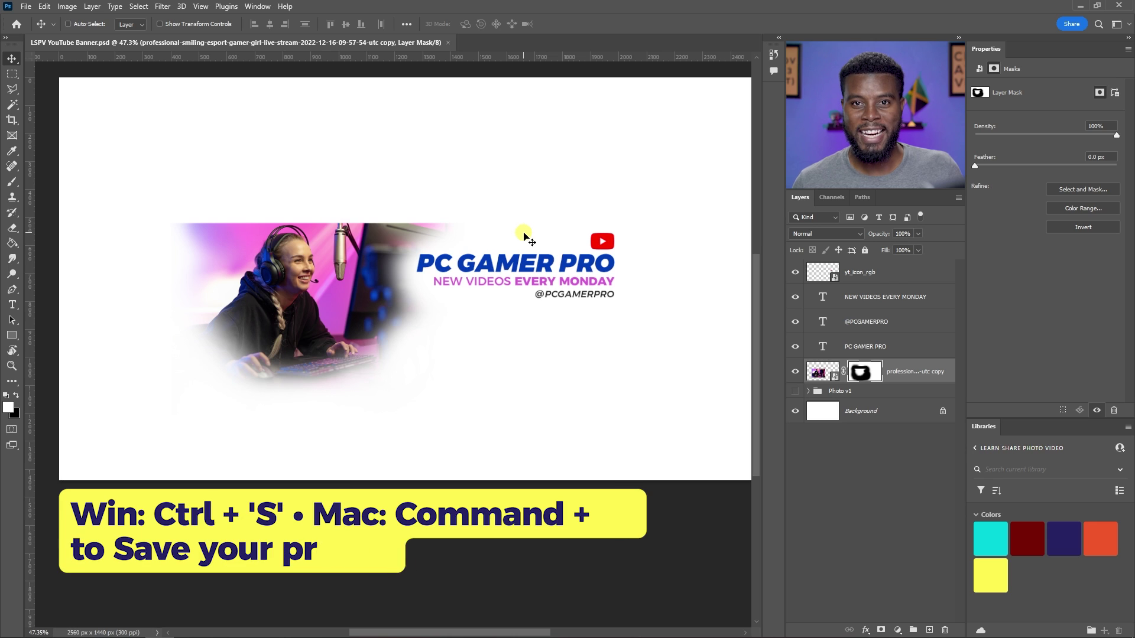
Group the masked gamer photo layer, name the group "Photo v2" and collapse it
{"action": "scroll", "coordinate": [524, 237], "scroll_direction": "up", "scroll_amount": 2}
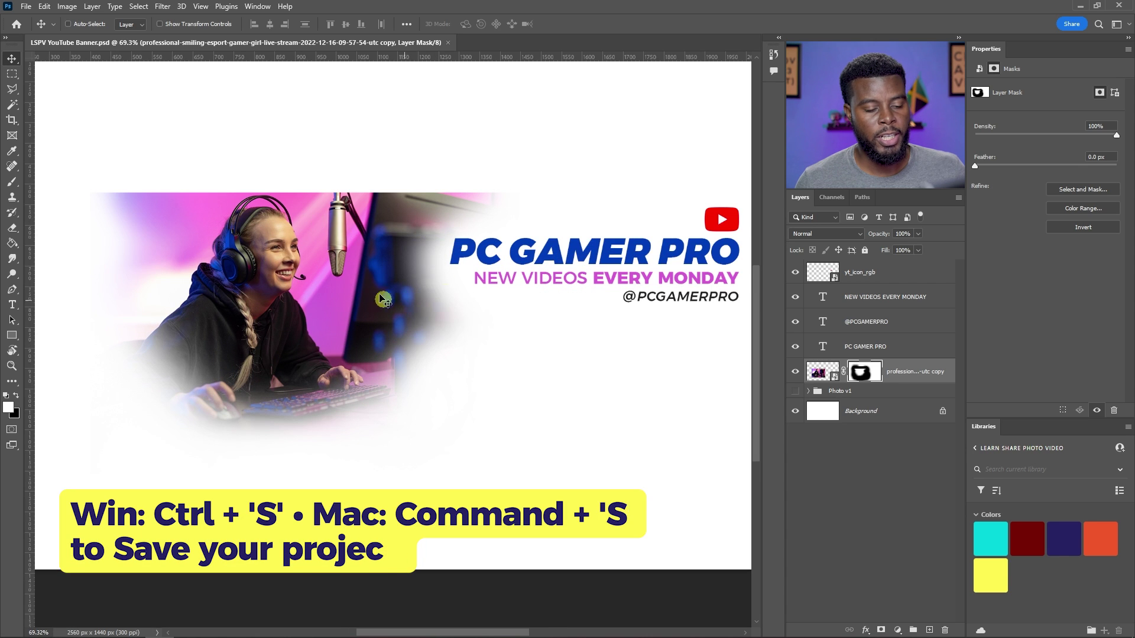
{"action": "left_click", "coordinate": [798, 373]}
{"action": "left_click", "coordinate": [795, 373]}
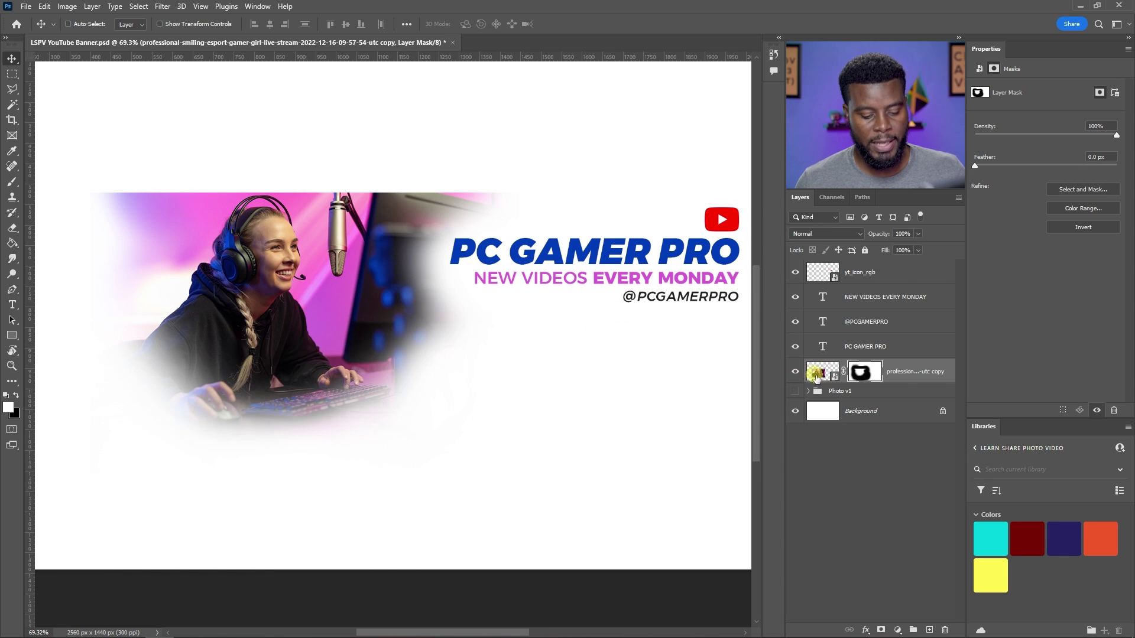
{"action": "key", "text": "ctrl+g"}
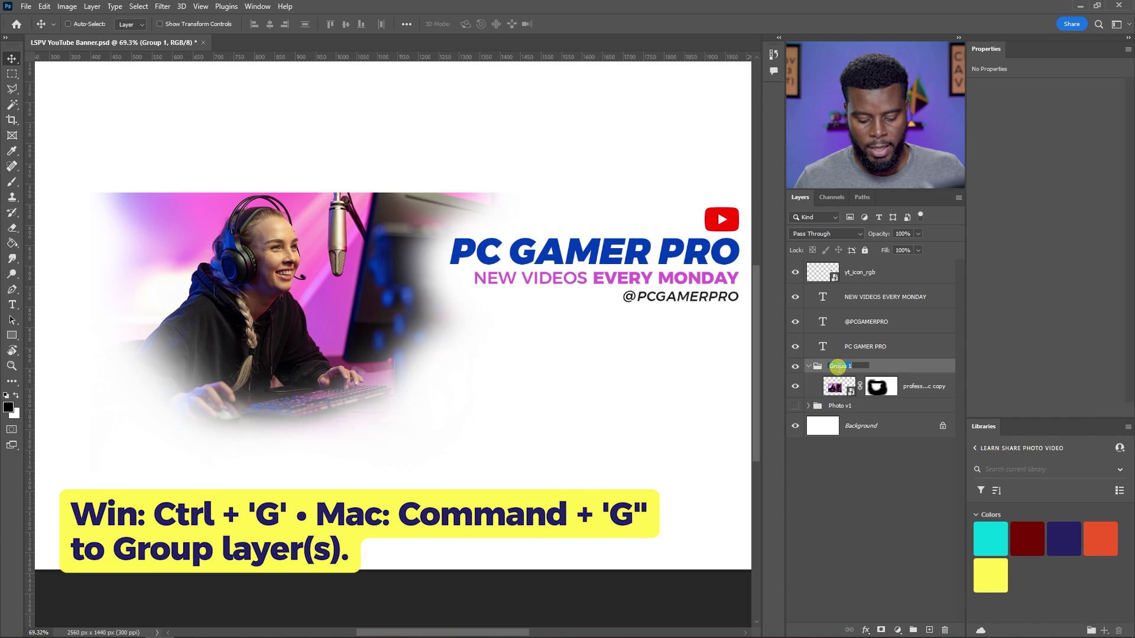
{"action": "left_click", "coordinate": [837, 365]}
{"action": "type", "text": "Photo v2"}
{"action": "key", "text": "Return"}
{"action": "left_click", "coordinate": [808, 367]}
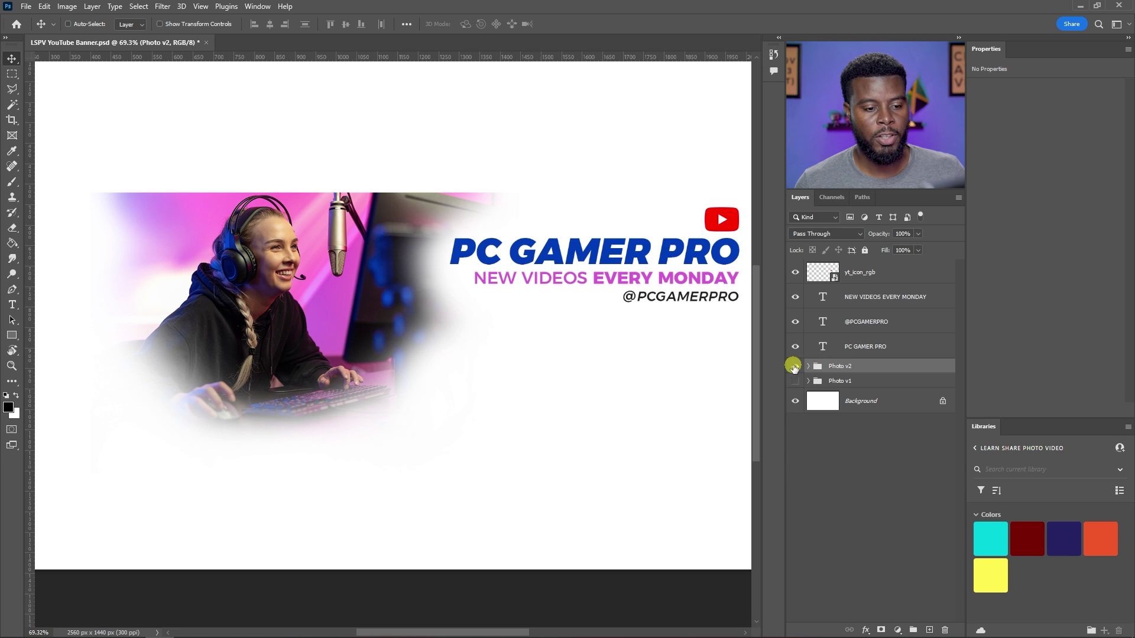
Compare the banner with the Photo v1 and Photo v2 groups by switching their visibility, leaving Photo v2 shown
{"action": "left_click", "coordinate": [795, 366]}
{"action": "left_click", "coordinate": [796, 381]}
{"action": "left_click", "coordinate": [795, 381]}
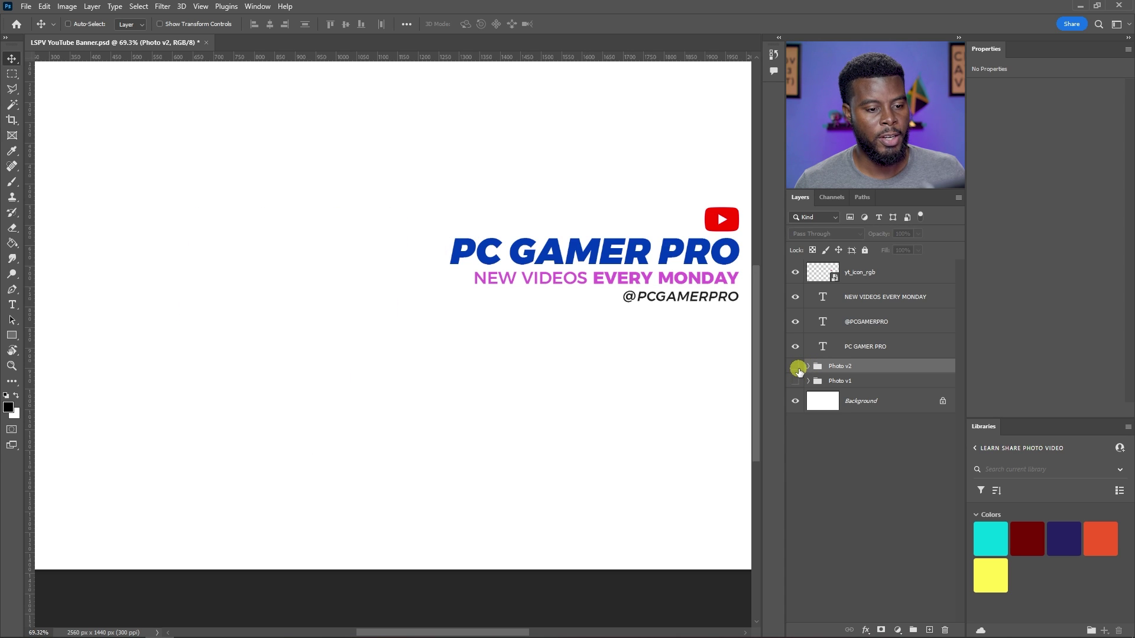
{"action": "left_click", "coordinate": [795, 366]}
{"action": "scroll", "coordinate": [365, 254], "scroll_direction": "down", "scroll_amount": 2}
{"action": "scroll", "coordinate": [365, 255], "scroll_direction": "up", "scroll_amount": 2}
{"action": "left_click", "coordinate": [798, 366]}
{"action": "left_click", "coordinate": [801, 367]}
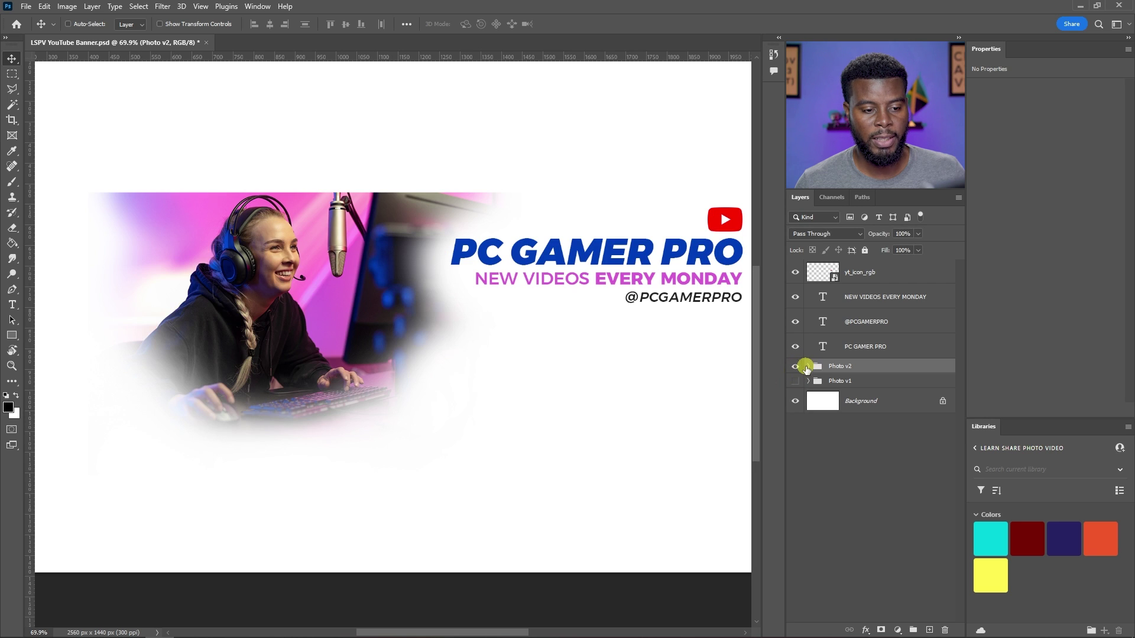
{"action": "left_click", "coordinate": [809, 366]}
{"action": "left_click", "coordinate": [807, 367]}
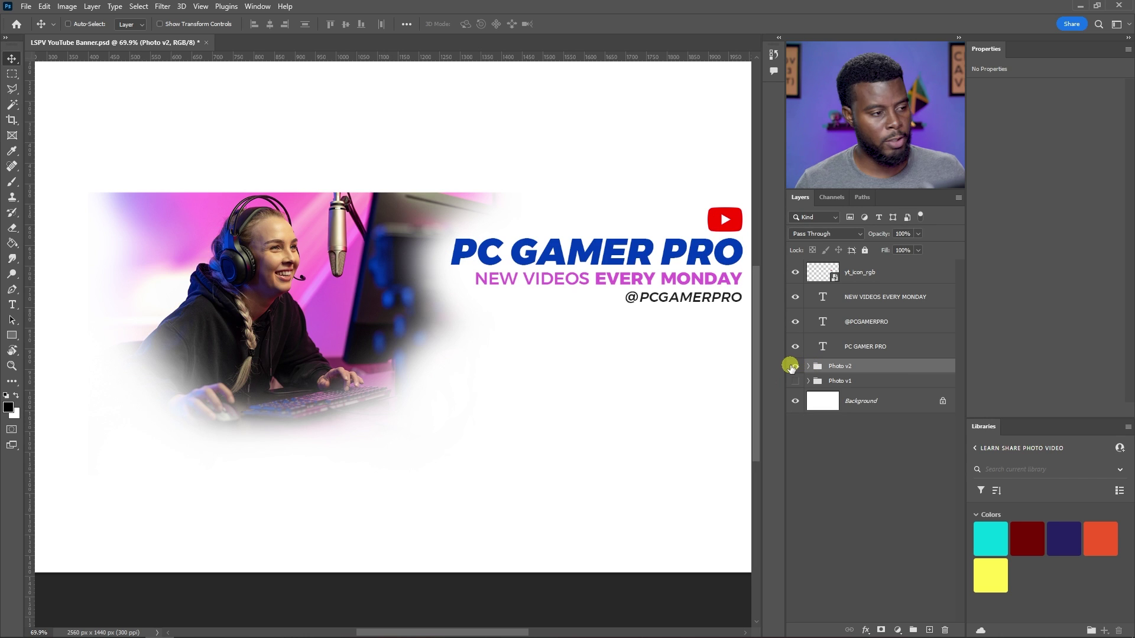
Show the guides and nudge the faded photo layer inside the Photo v2 group up 30 px, to Y 477 px
{"action": "key", "text": "ctrl+semicolon"}
{"action": "scroll", "coordinate": [274, 275], "scroll_direction": "up", "scroll_amount": 1}
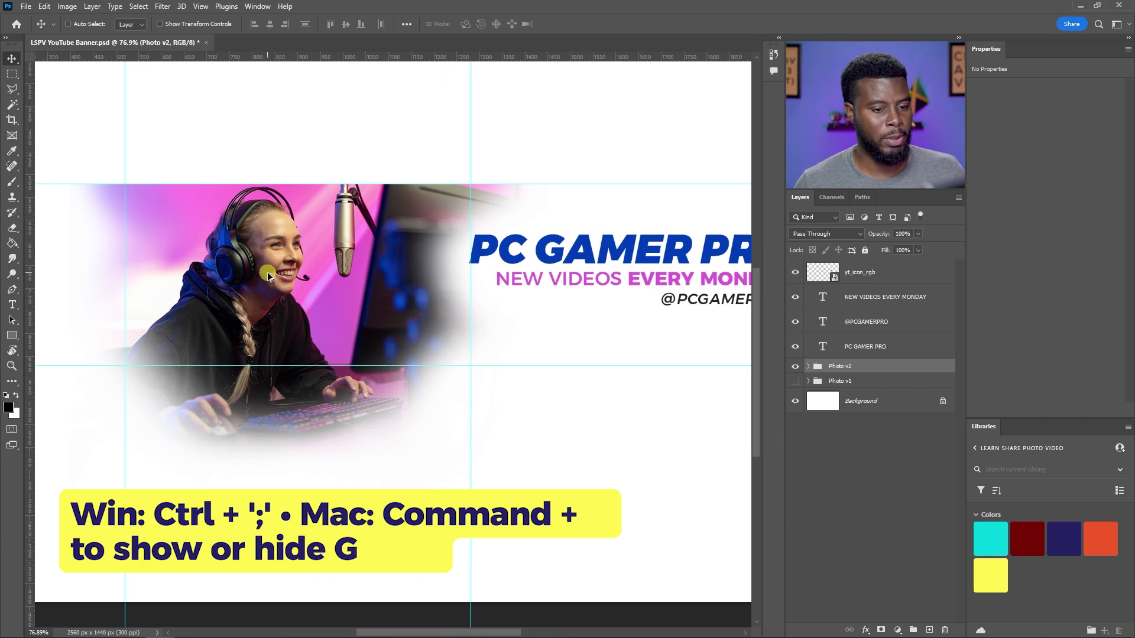
{"action": "left_click", "coordinate": [808, 367]}
{"action": "left_click", "coordinate": [838, 386]}
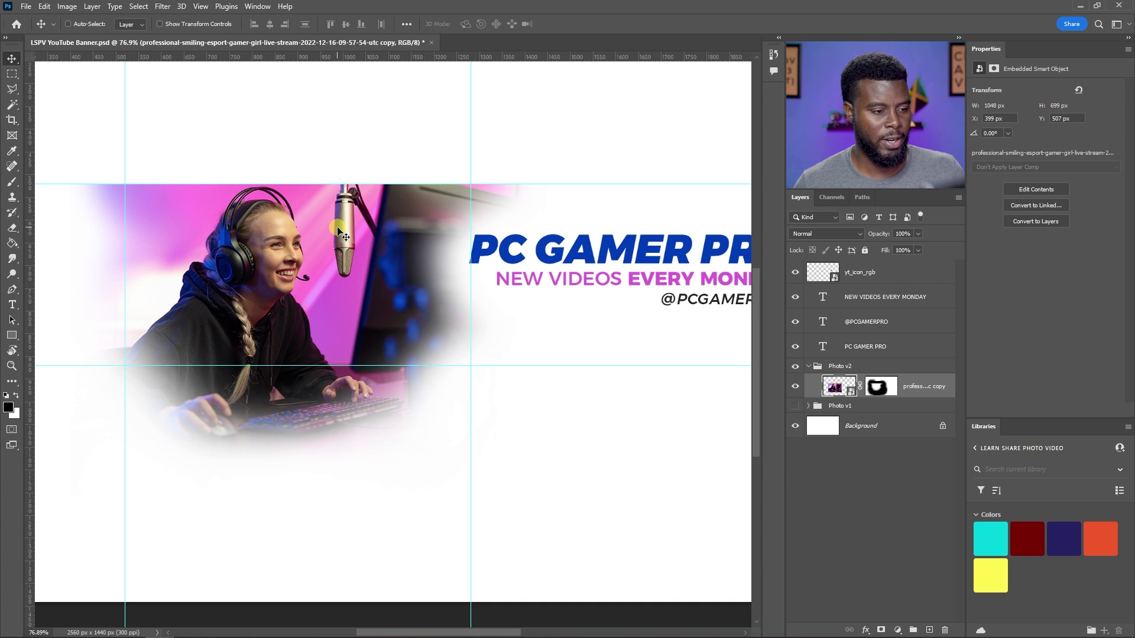
{"action": "scroll", "coordinate": [322, 221], "scroll_direction": "up", "scroll_amount": 1}
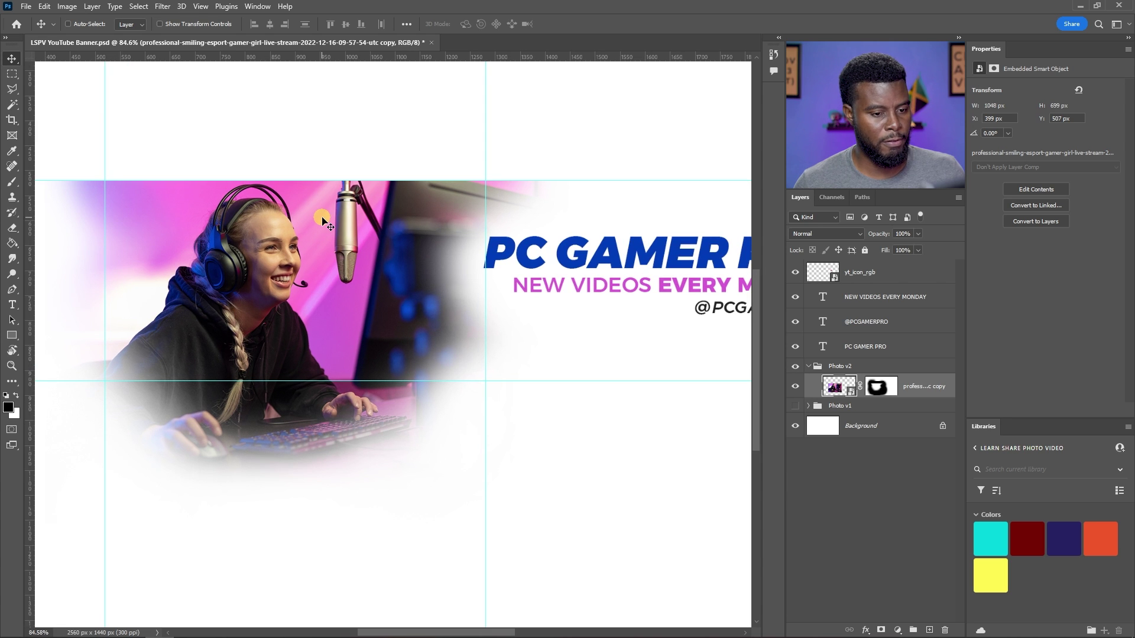
{"action": "scroll", "coordinate": [322, 221], "scroll_direction": "up", "scroll_amount": 1}
{"action": "scroll", "coordinate": [323, 222], "scroll_direction": "up", "scroll_amount": 2}
{"action": "scroll", "coordinate": [323, 221], "scroll_direction": "left", "scroll_amount": 2}
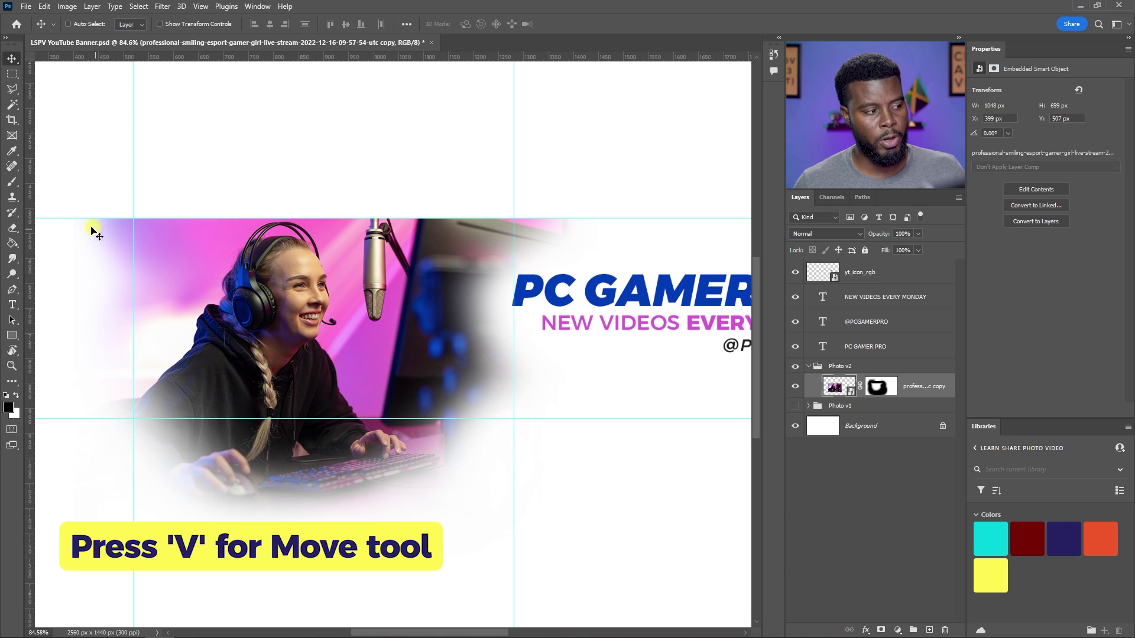
{"action": "key", "text": "shift+Up"}
{"action": "key", "text": "shift+Up"}
{"action": "key", "text": "shift+Up"}
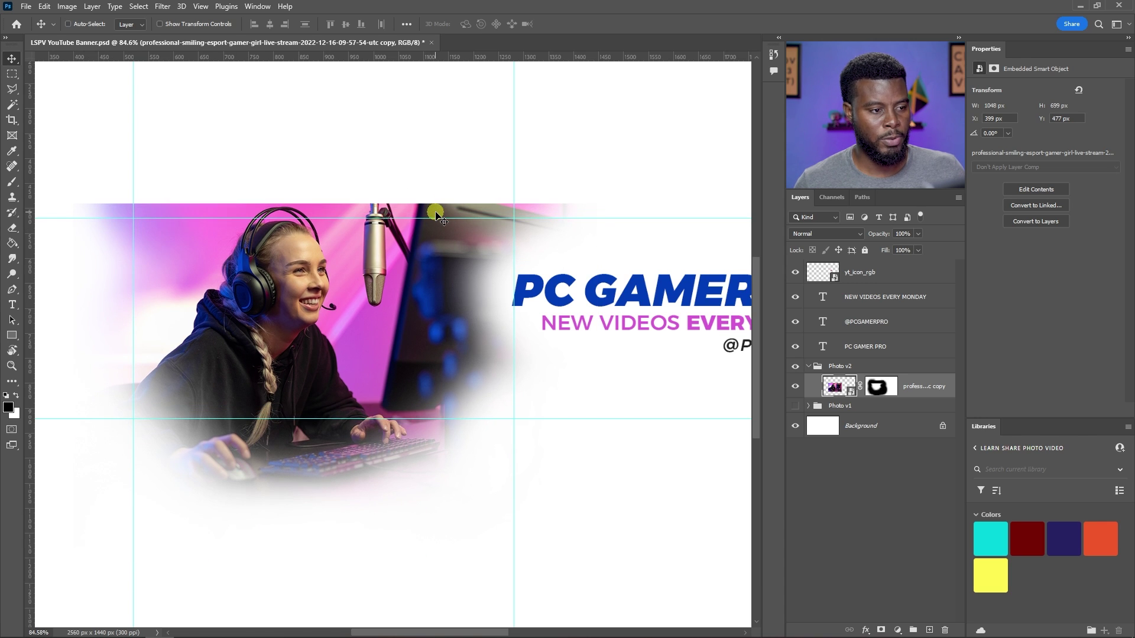
Check the faded photo's placement against the guides and text across the banner, and save the document
{"action": "scroll", "coordinate": [437, 216], "scroll_direction": "down", "scroll_amount": 5}
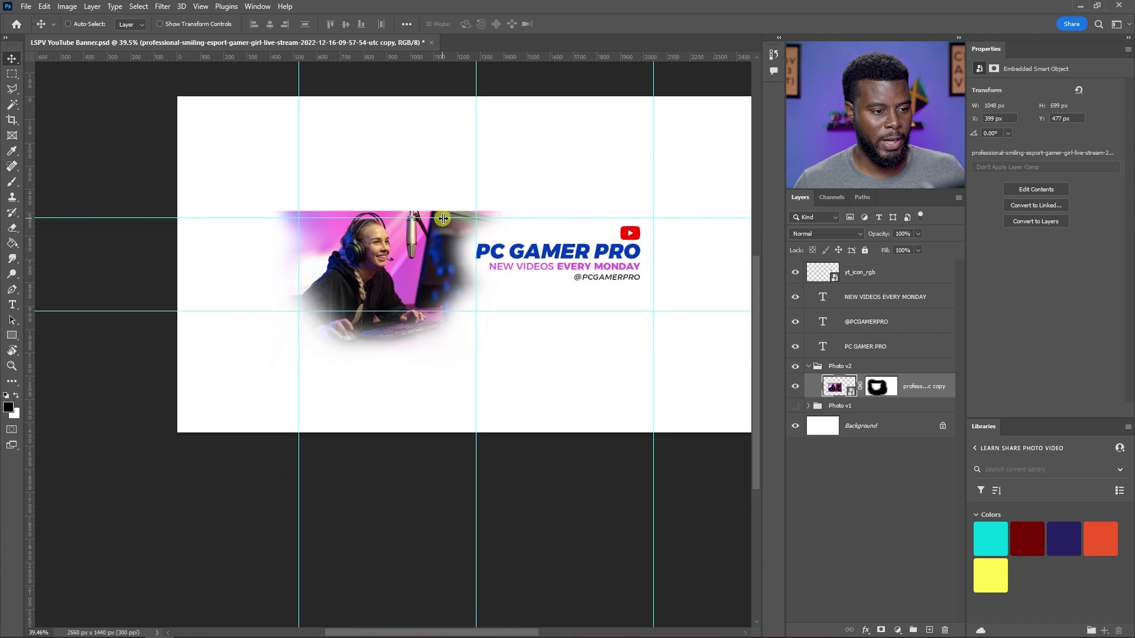
{"action": "scroll", "coordinate": [447, 218], "scroll_direction": "right", "scroll_amount": 2}
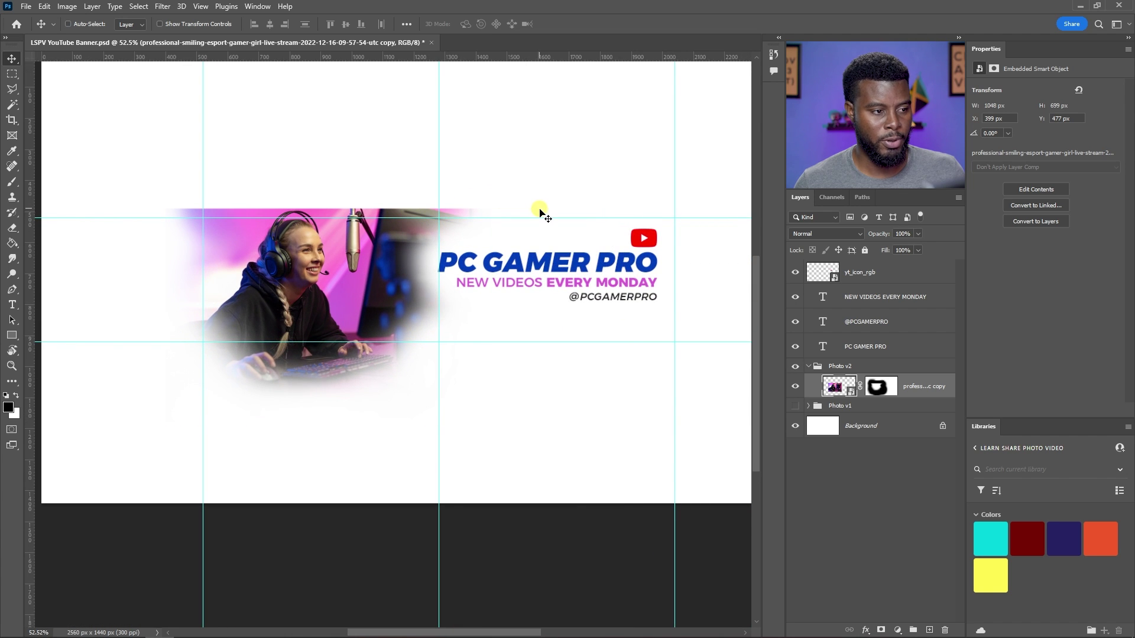
{"action": "scroll", "coordinate": [482, 176], "scroll_direction": "down", "scroll_amount": 1}
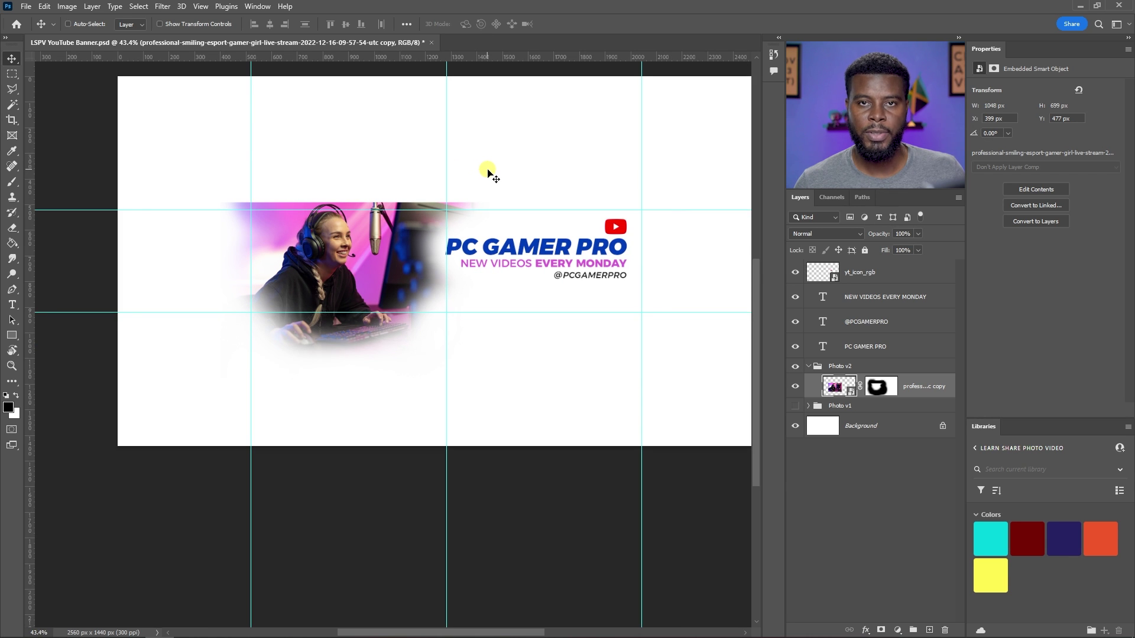
{"action": "scroll", "coordinate": [488, 173], "scroll_direction": "up", "scroll_amount": 1}
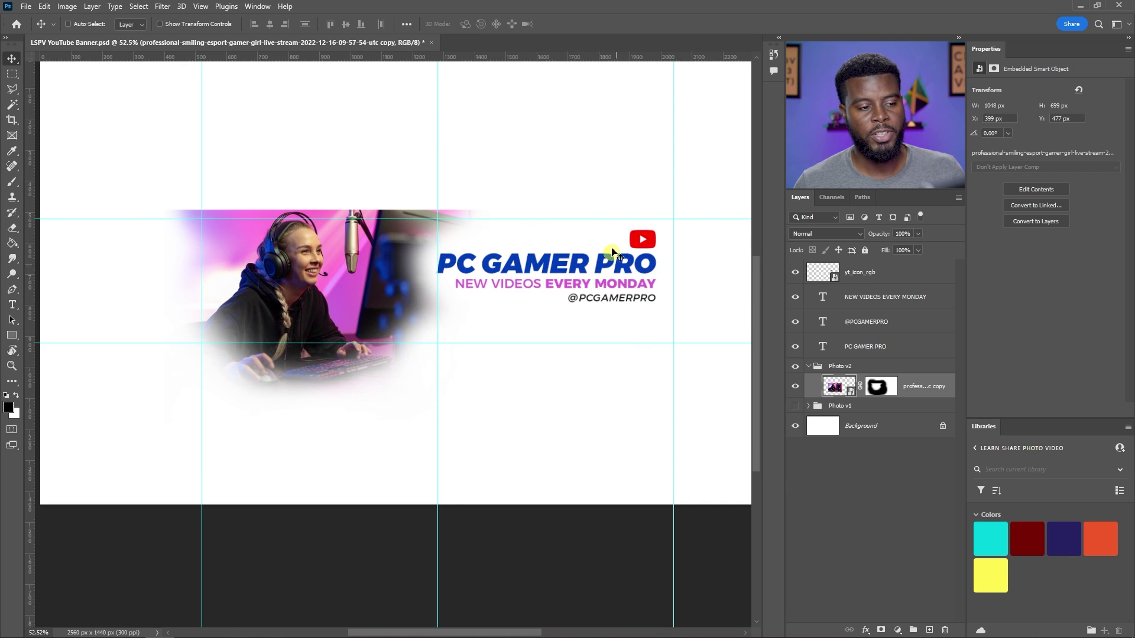
{"action": "scroll", "coordinate": [613, 252], "scroll_direction": "down", "scroll_amount": 1}
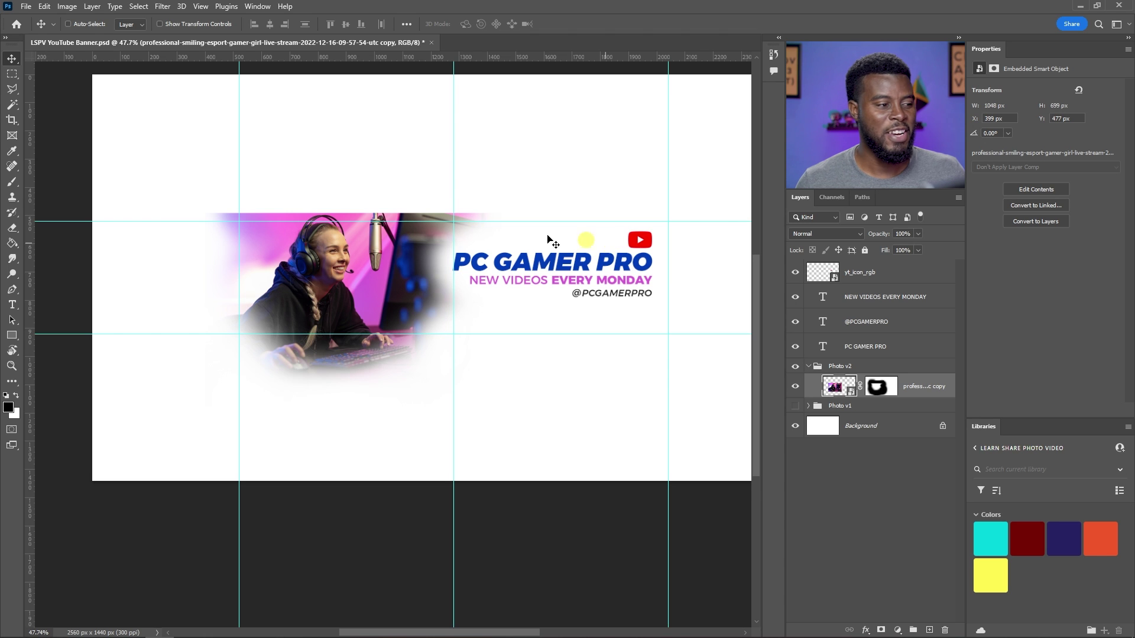
{"action": "left_click_drag", "start_coordinate": [550, 239], "coordinate": [525, 220]}
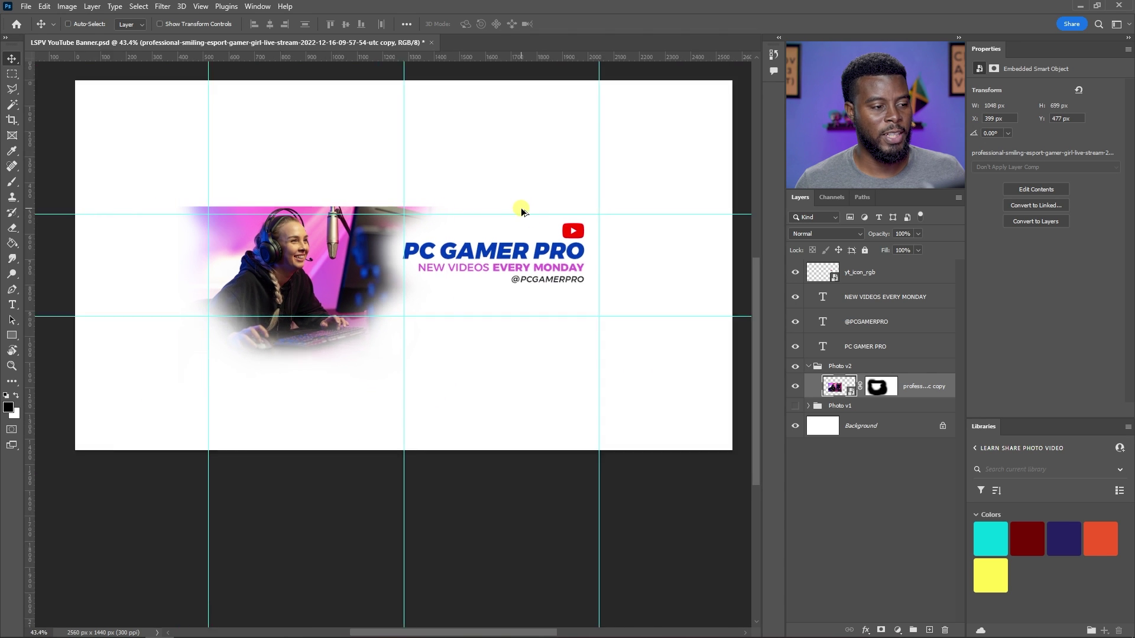
{"action": "scroll", "coordinate": [503, 325], "scroll_direction": "up", "scroll_amount": 1}
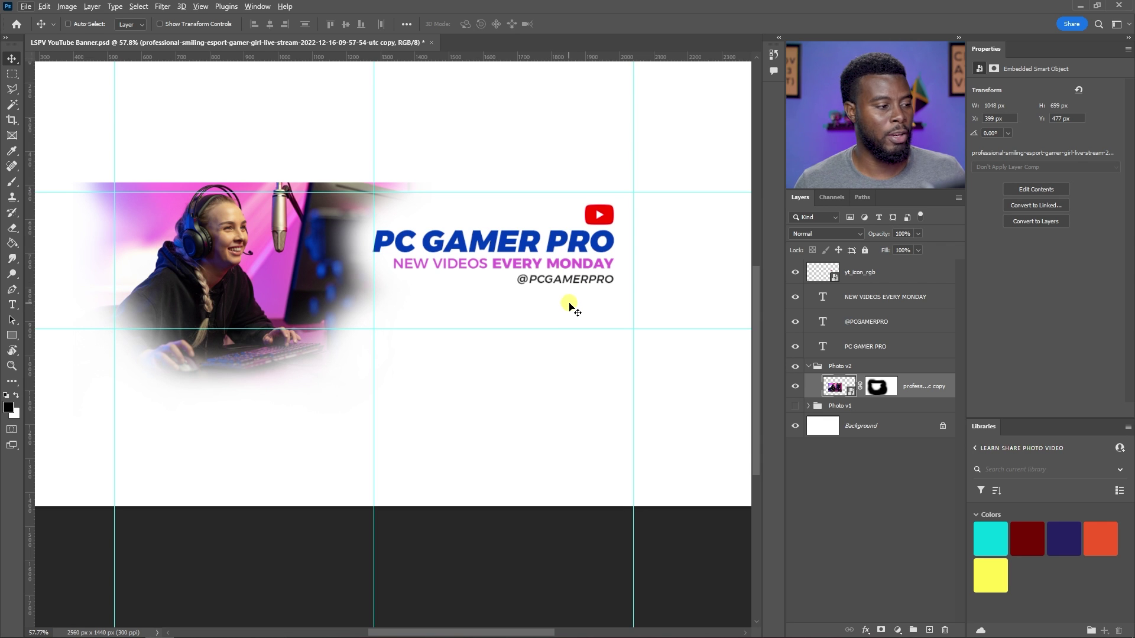
{"action": "key", "text": "ctrl"}
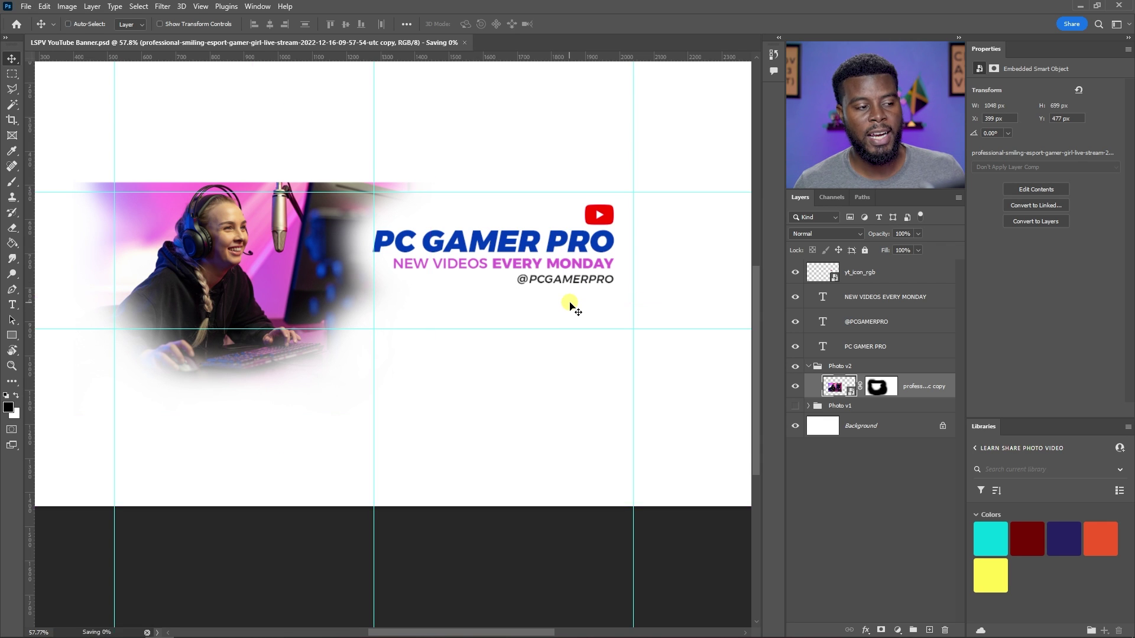
{"action": "scroll", "coordinate": [570, 305], "scroll_direction": "down", "scroll_amount": 4}
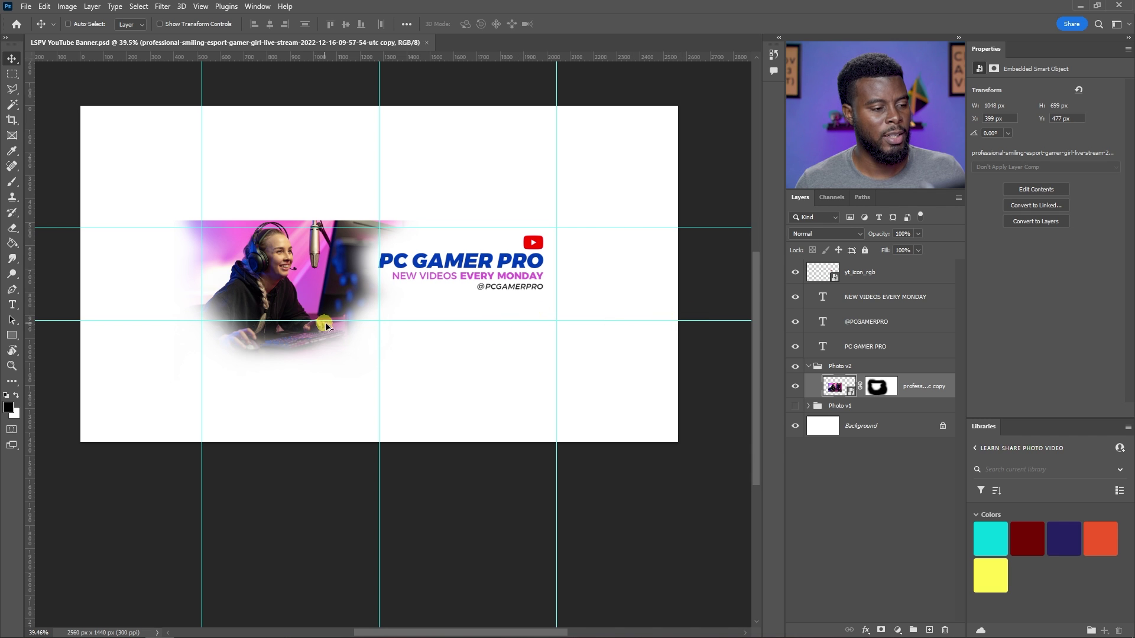
{"action": "scroll", "coordinate": [324, 327], "scroll_direction": "up", "scroll_amount": 4}
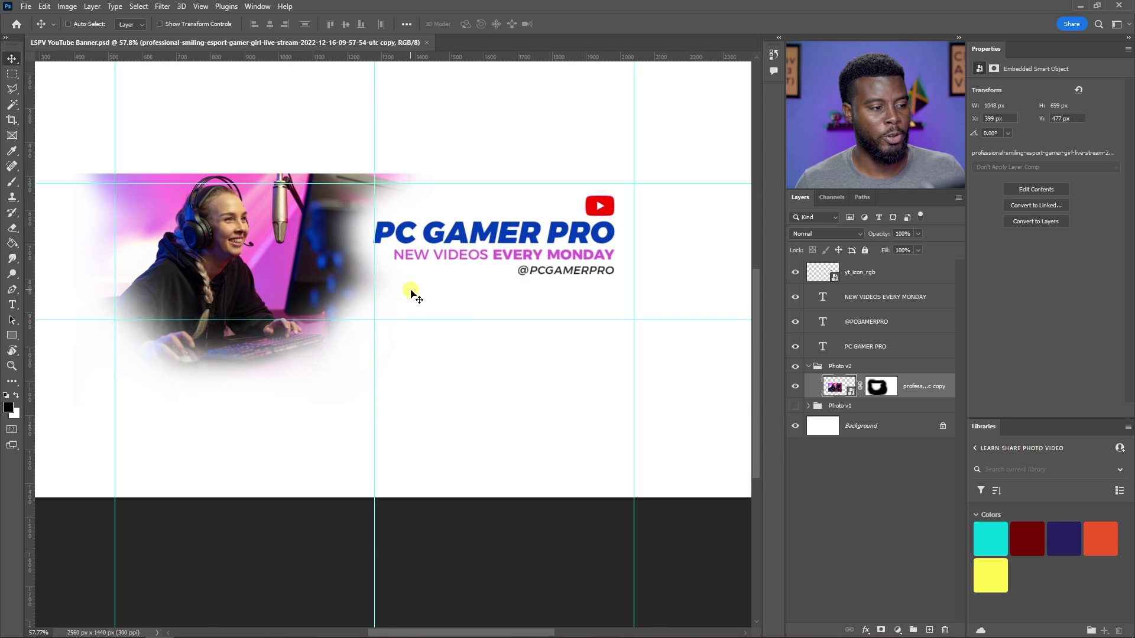
{"action": "scroll", "coordinate": [412, 293], "scroll_direction": "down", "scroll_amount": 1}
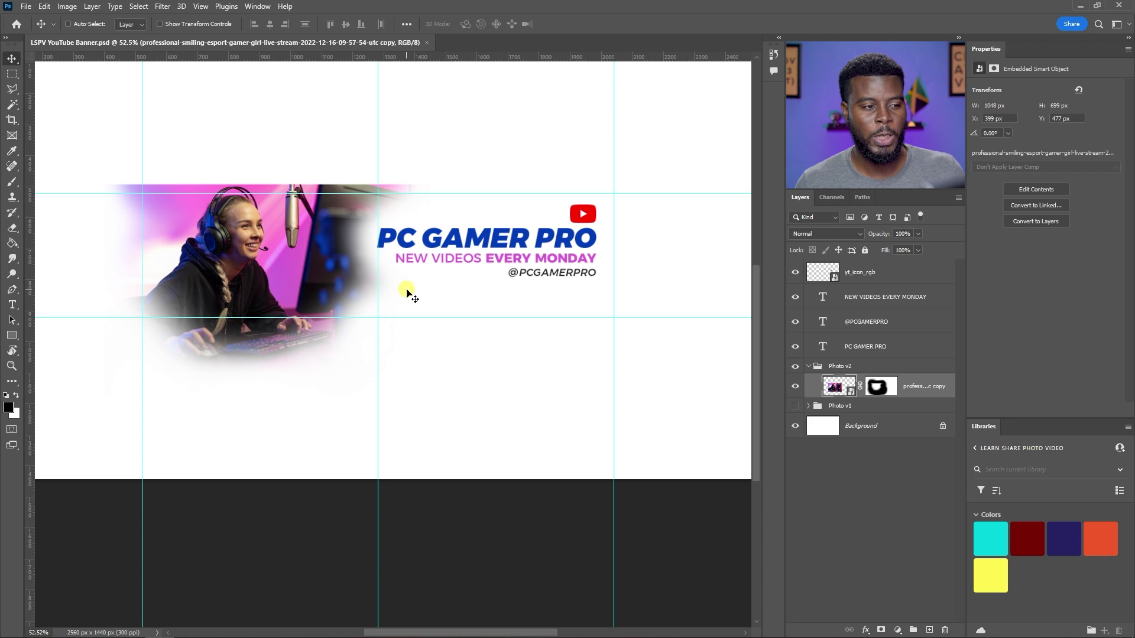
{"action": "scroll", "coordinate": [476, 266], "scroll_direction": "down", "scroll_amount": 2}
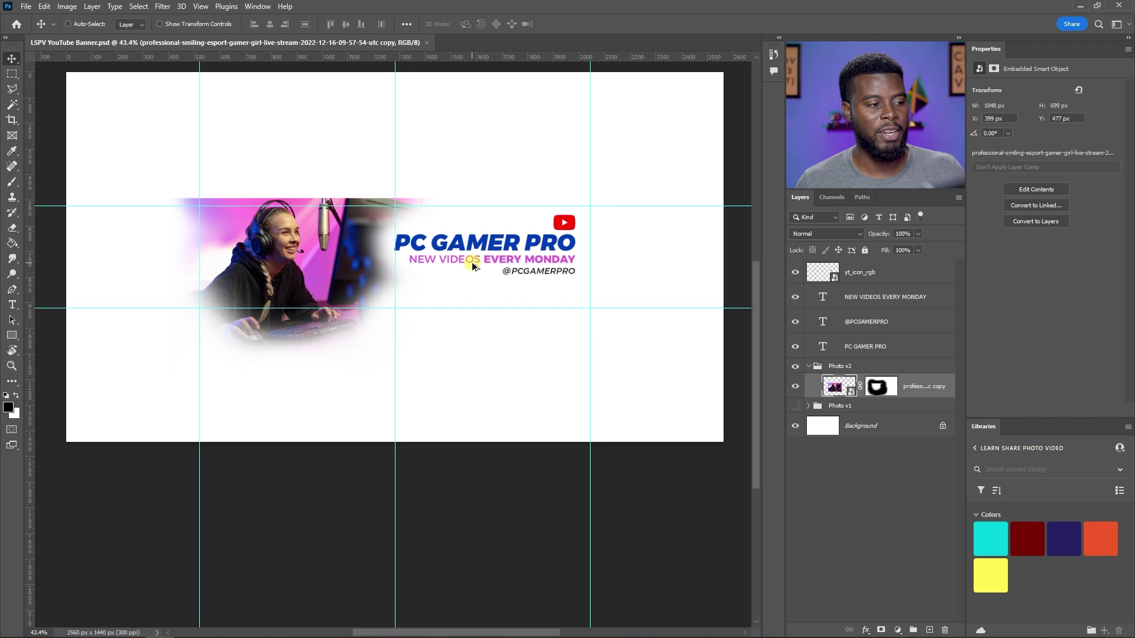
{"action": "scroll", "coordinate": [473, 254], "scroll_direction": "up", "scroll_amount": 1}
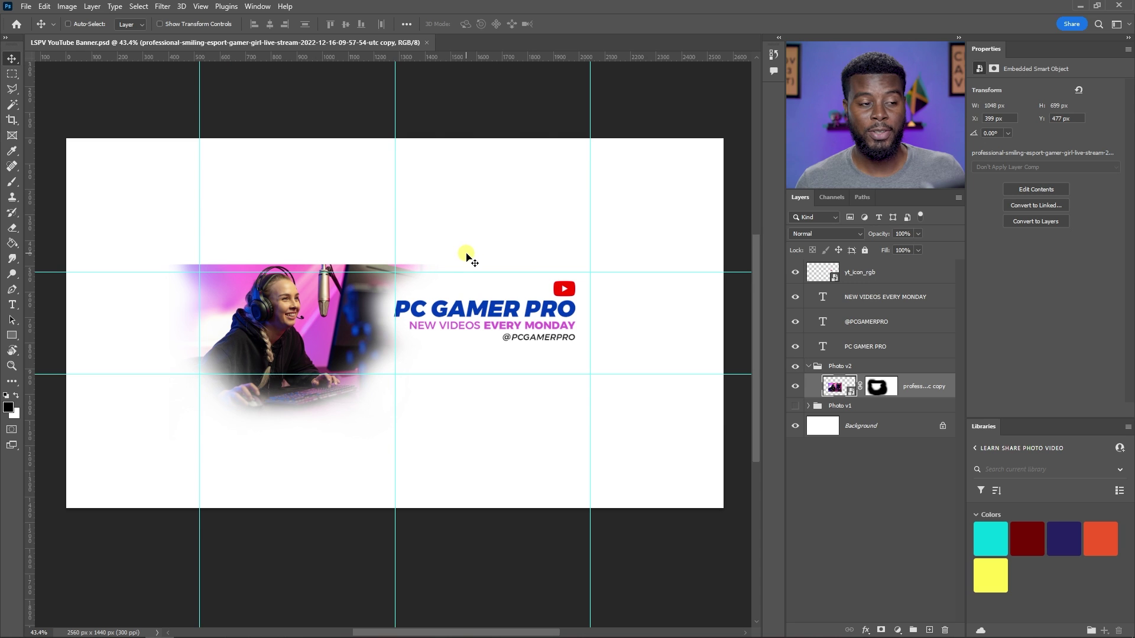
{"action": "scroll", "coordinate": [466, 249], "scroll_direction": "up", "scroll_amount": 1}
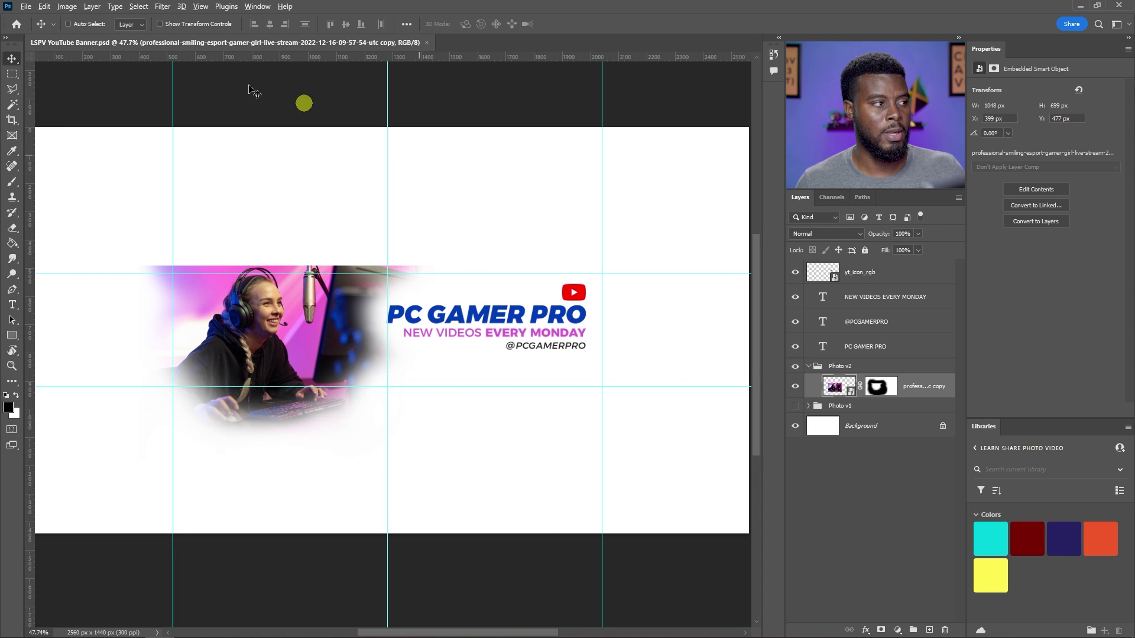
Save a copy of the banner as an image file named "LSPV YouTube Banner copy" in the LSPV folder
{"action": "left_click", "coordinate": [26, 6]}
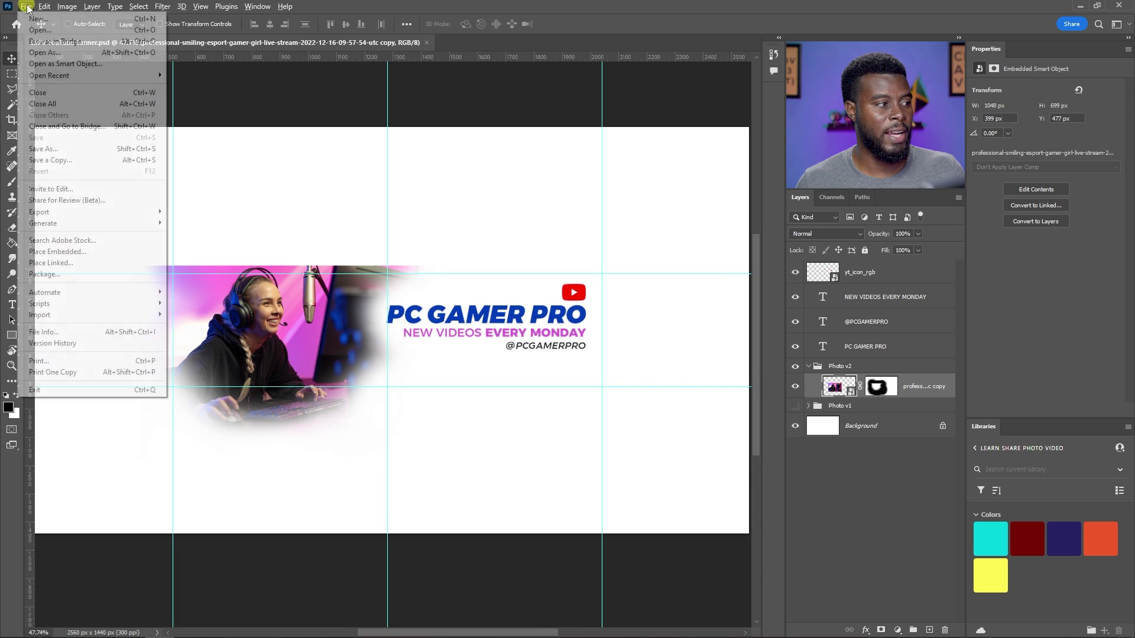
{"action": "left_click", "coordinate": [101, 159]}
{"action": "left_click", "coordinate": [368, 308]}
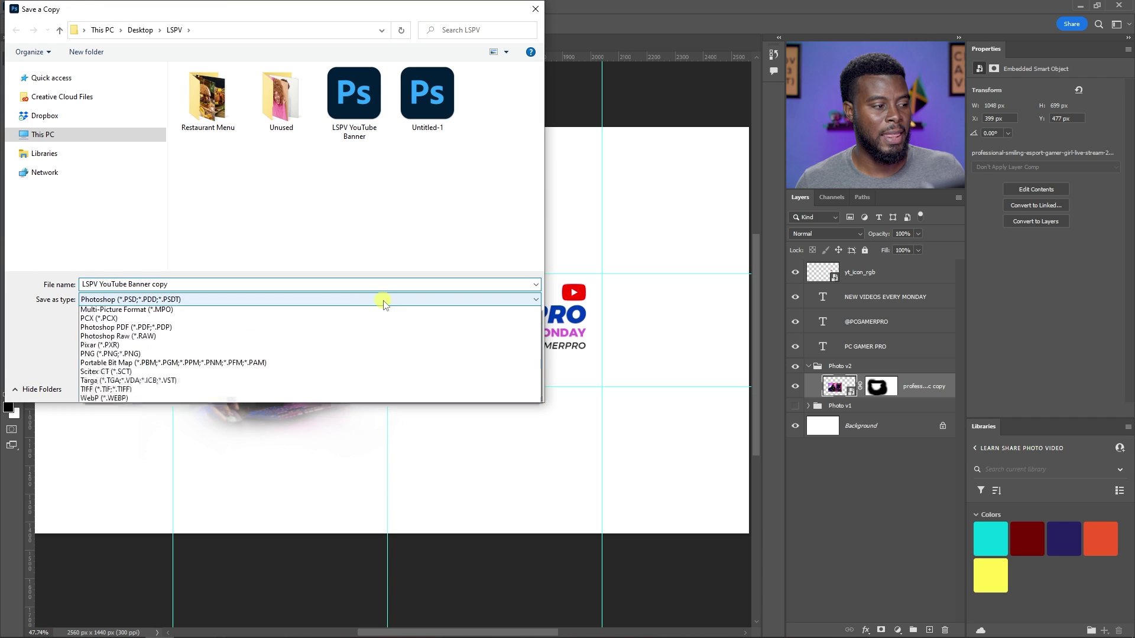
{"action": "left_click", "coordinate": [398, 387]}
{"action": "left_click", "coordinate": [440, 388]}
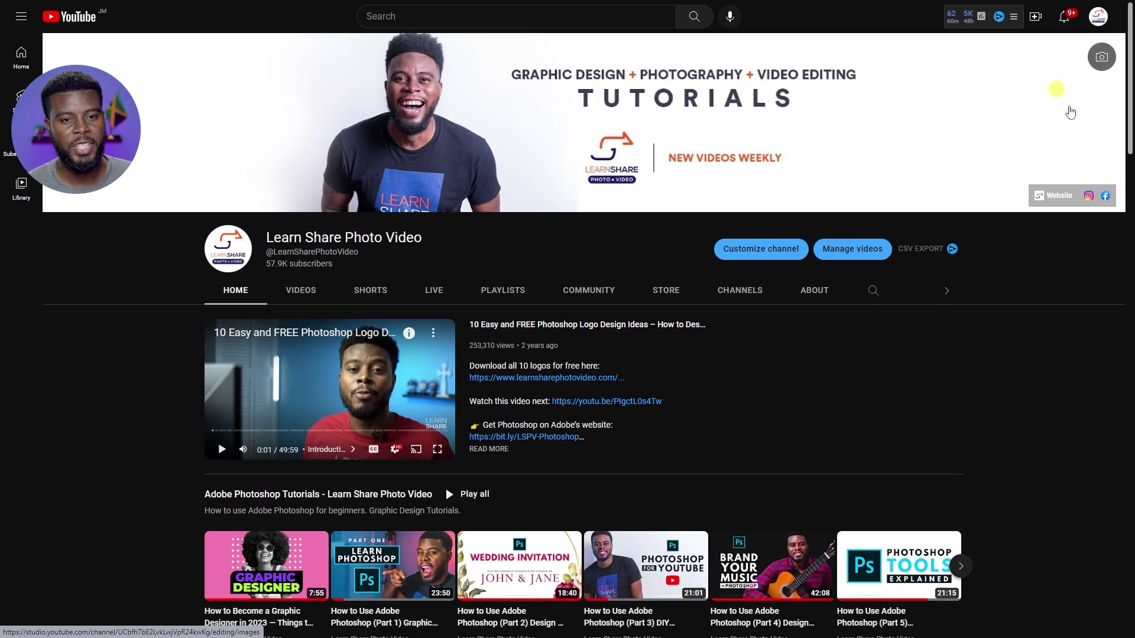
Switch to the YouTube channel's branding customization and load "LSPV YouTube Banner copy" as the new banner image to preview its device areas
{"action": "left_click", "coordinate": [1102, 58]}
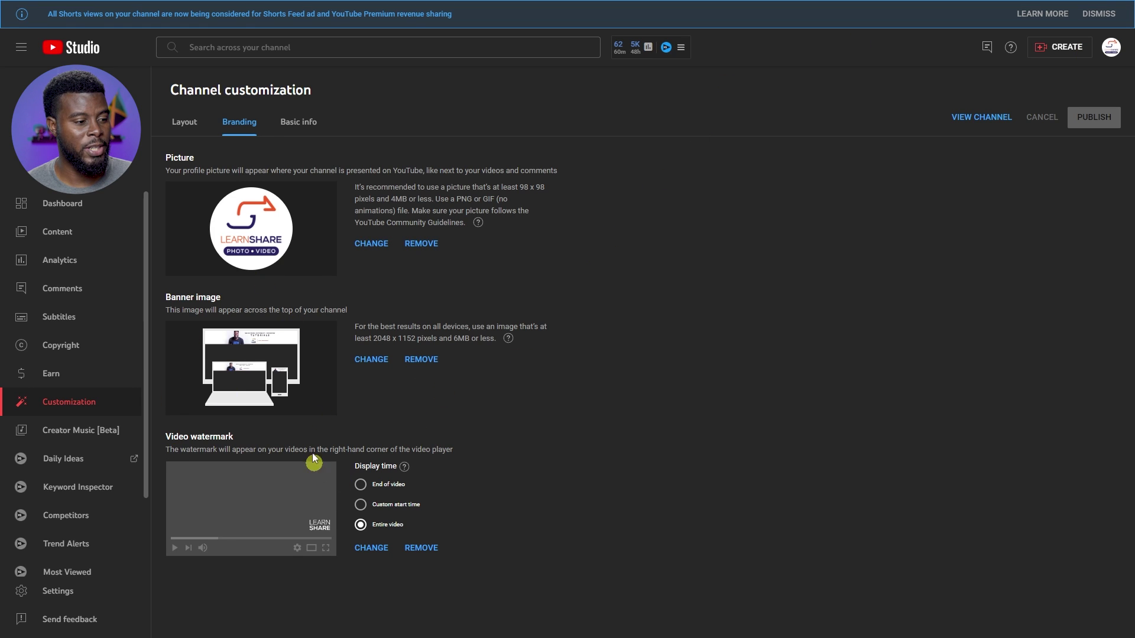
{"action": "left_click", "coordinate": [379, 360]}
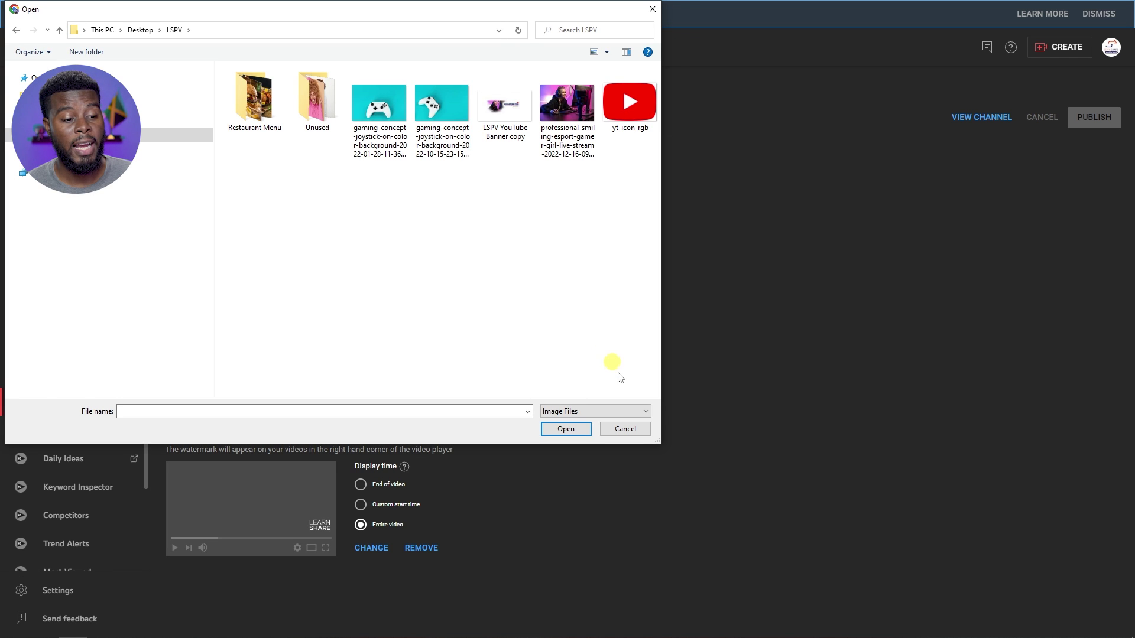
{"action": "double_click", "coordinate": [513, 118]}
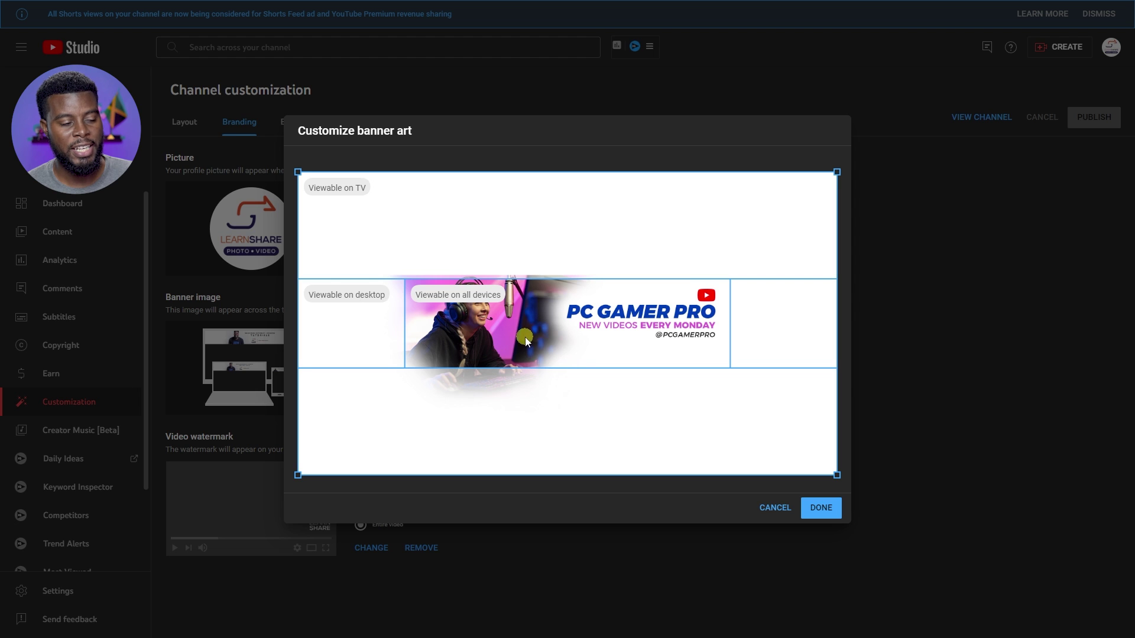
{"action": "key", "text": "ctrl+plus"}
{"action": "key", "text": "ctrl+plus"}
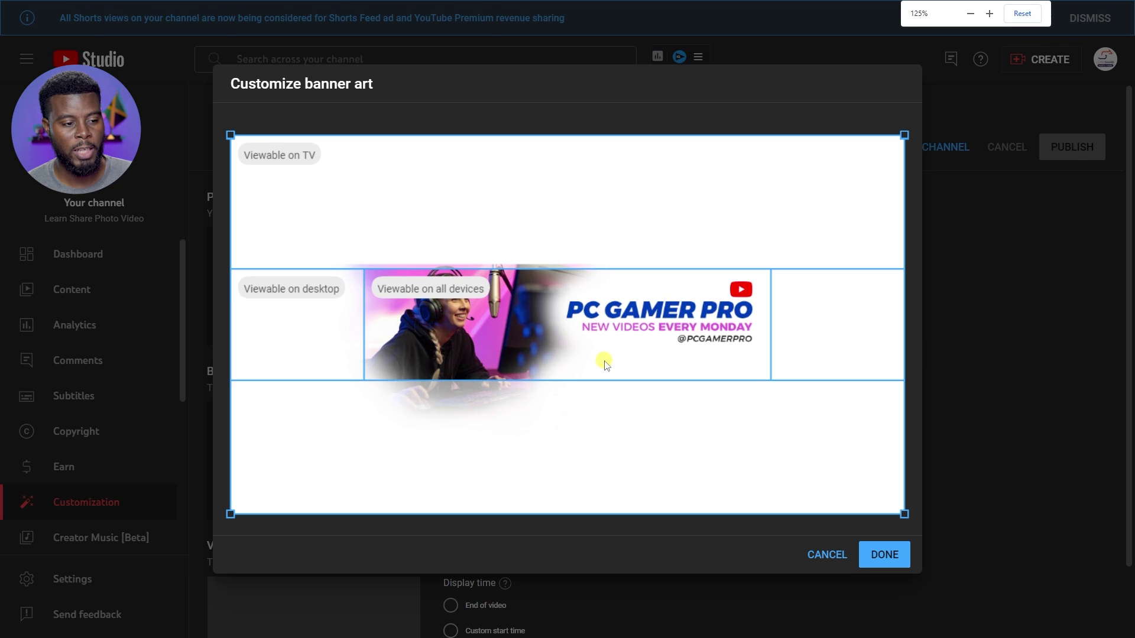